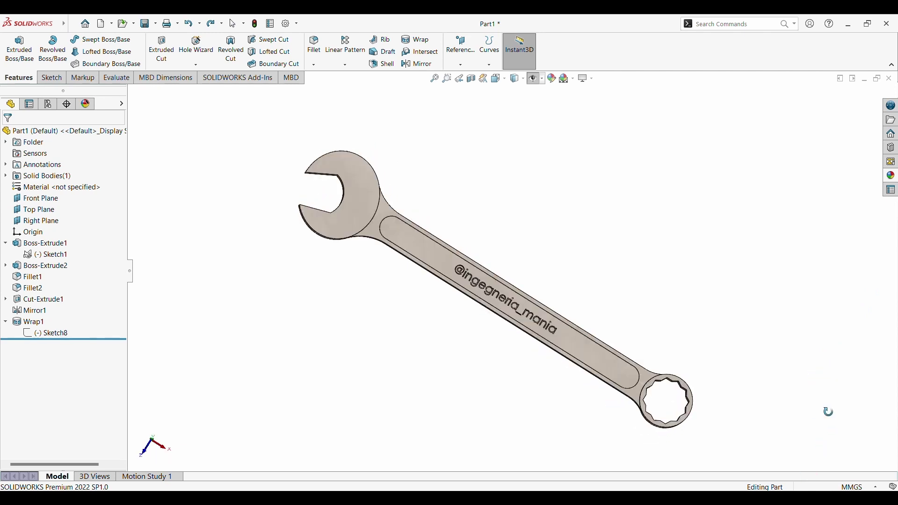
- Orbit the finished wrench model to inspect it in 3D
mouse_move(760, 432)
middle_down()
mouse_move(818, 419)
mouse_move(855, 434)
mouse_move(818, 128)
mouse_move(823, 280)
mouse_move(865, 376)
mouse_move(677, 340)
mouse_move(728, 357)
mouse_move(682, 379)
middle_up()
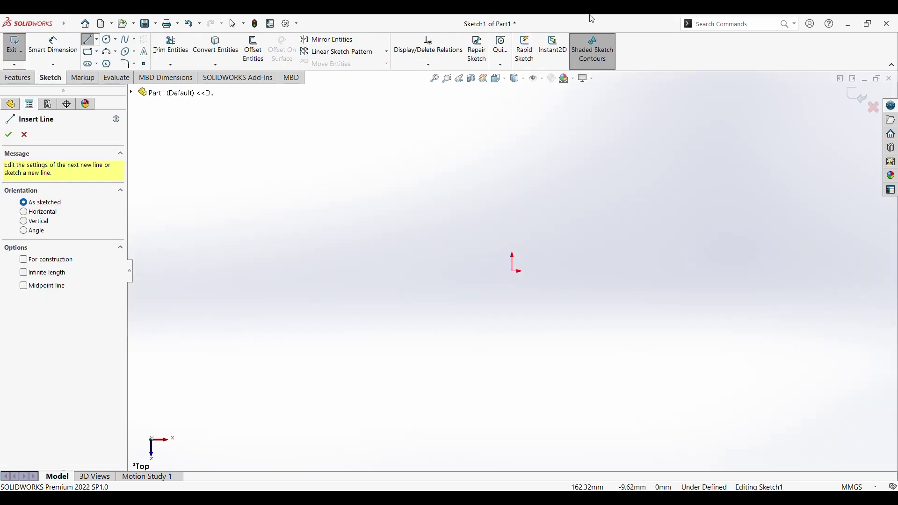
- Draw a horizontal centerline from left of the origin to right of it
click(97, 40)
click(107, 60)
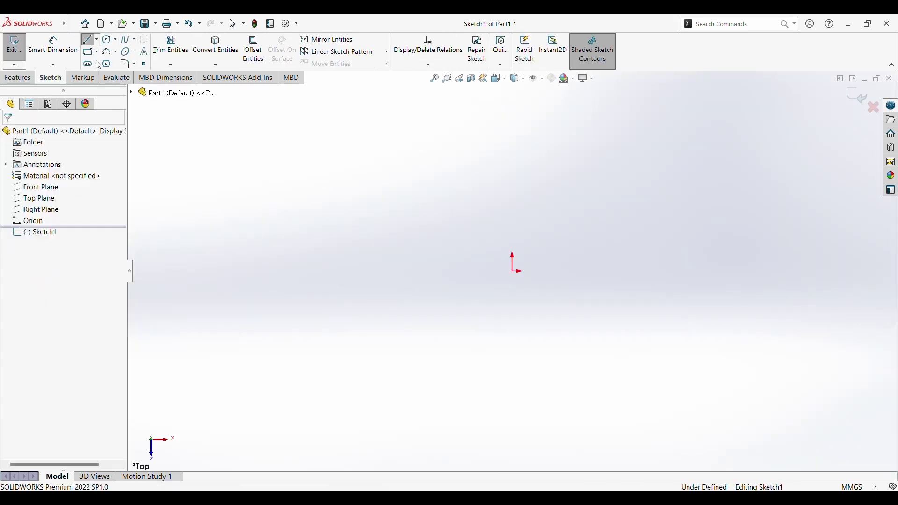
click(352, 271)
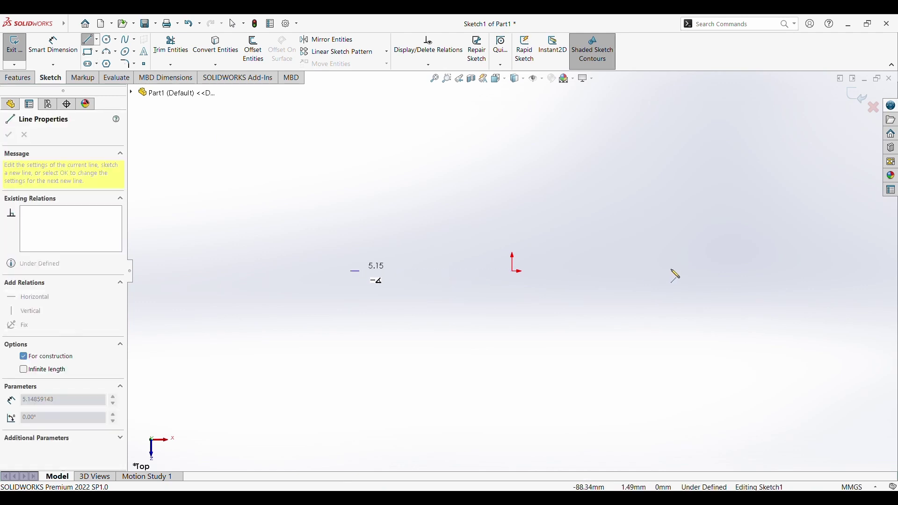
click(725, 271)
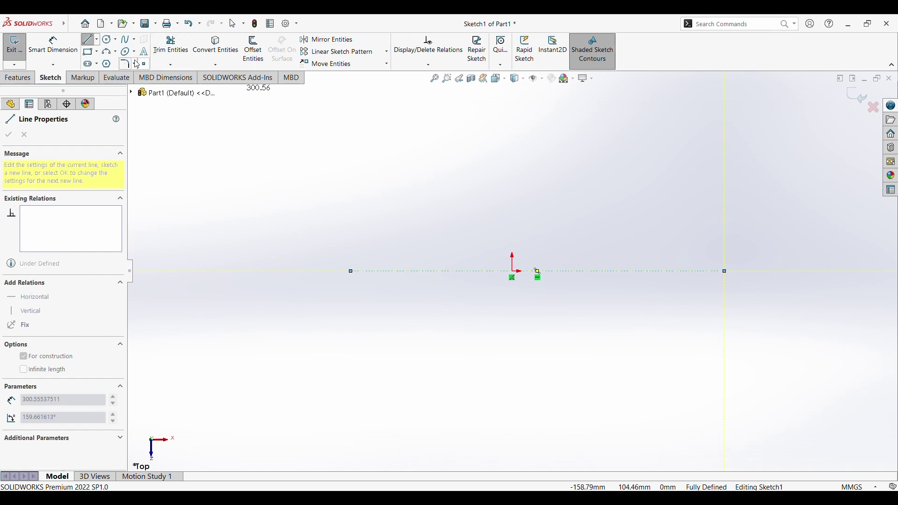
key(Escape)
key(Escape)
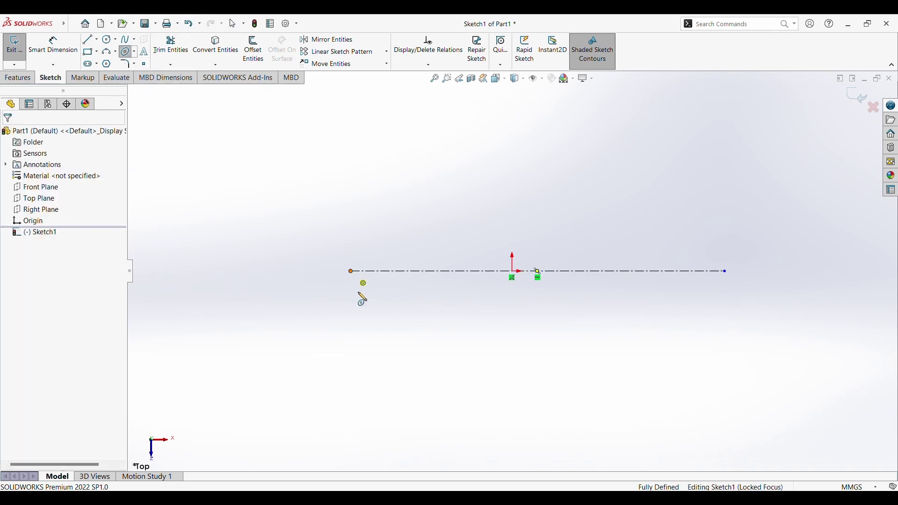
- Draw an ellipse centred on the centerline's left endpoint
click(351, 271)
click(372, 332)
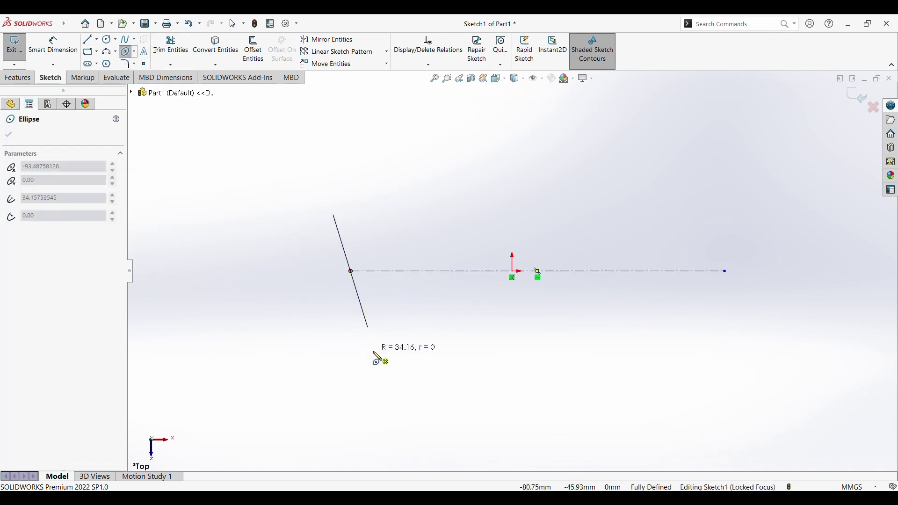
click(344, 369)
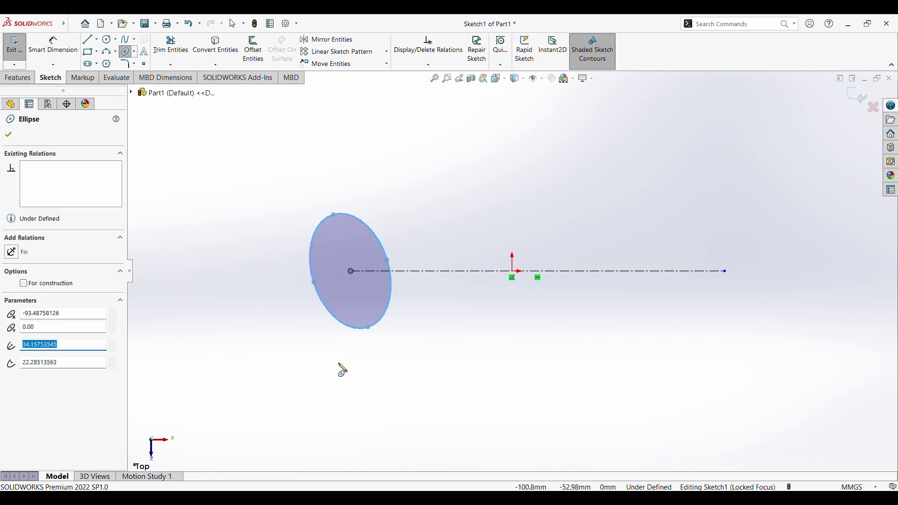
key(Escape)
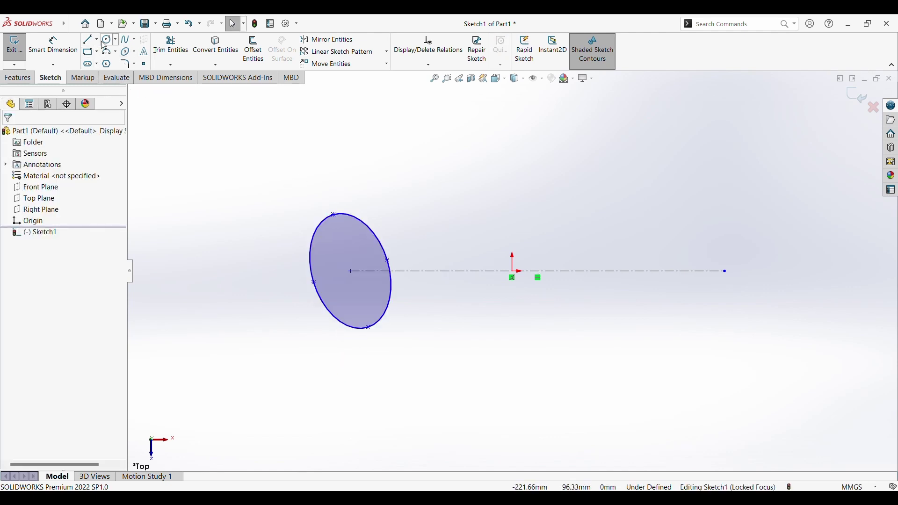
- Add centerlines from the ellipse's top point to its centre and on to its left point
click(101, 60)
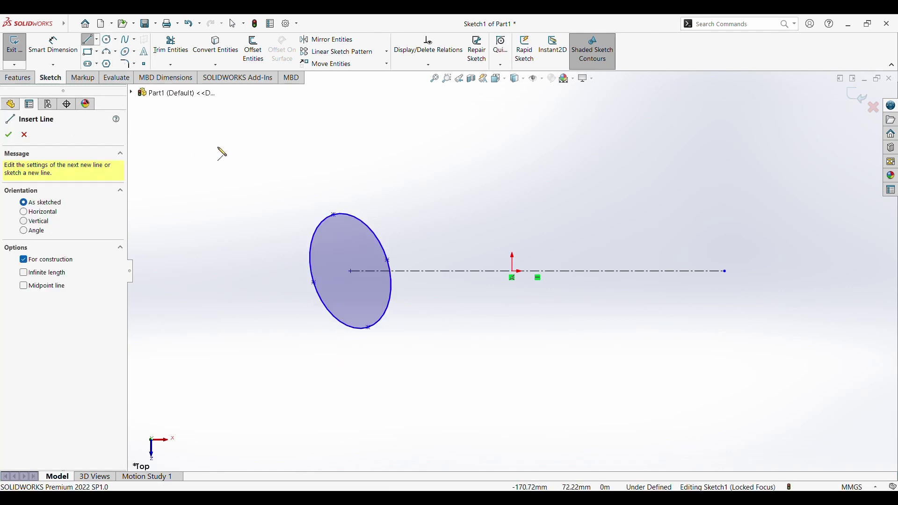
click(334, 215)
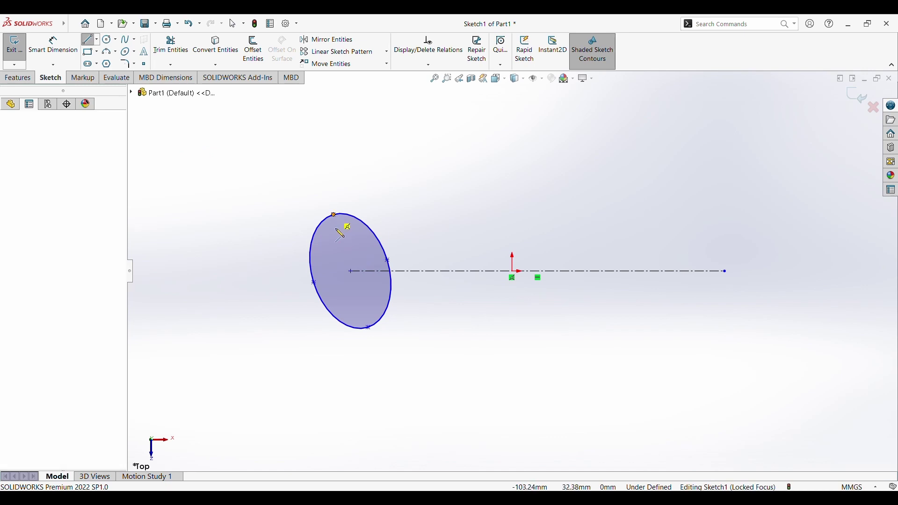
click(351, 271)
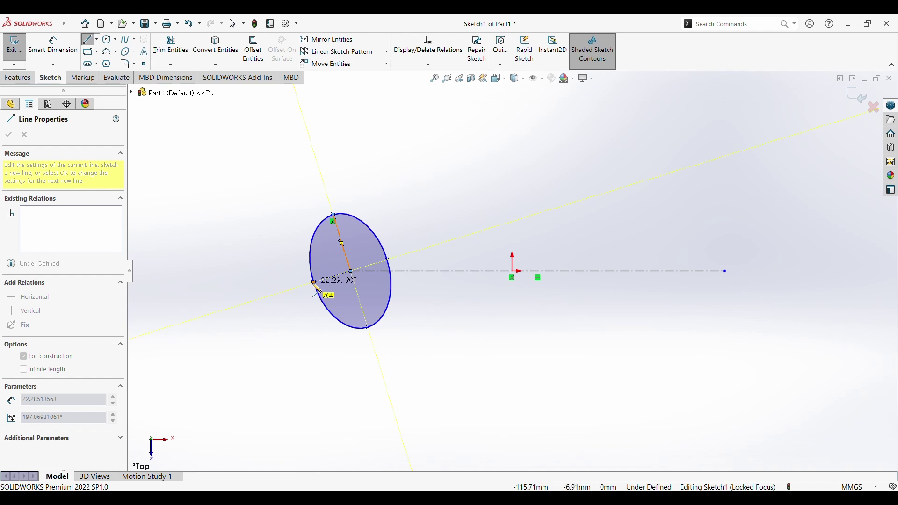
click(314, 284)
key(Escape)
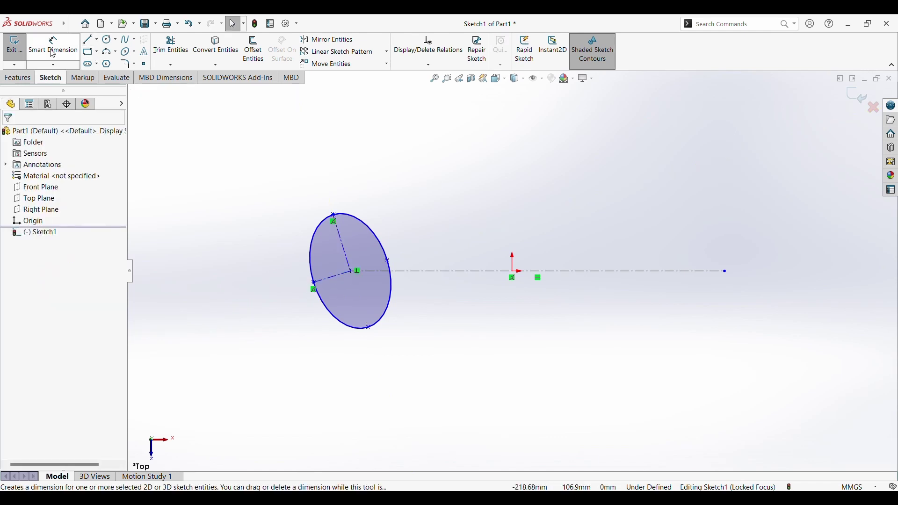
- Dimension the ellipse's short semi-axis at 17° from the horizontal centerline
click(54, 55)
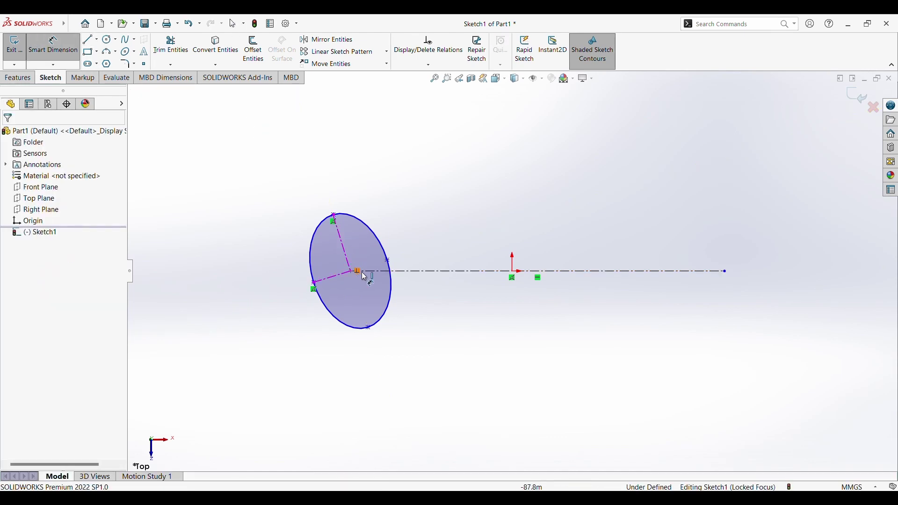
click(331, 278)
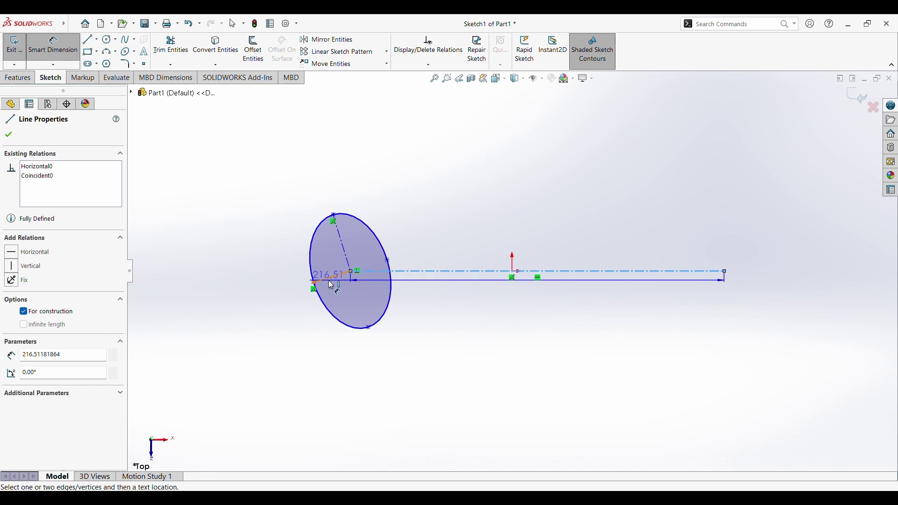
click(276, 295)
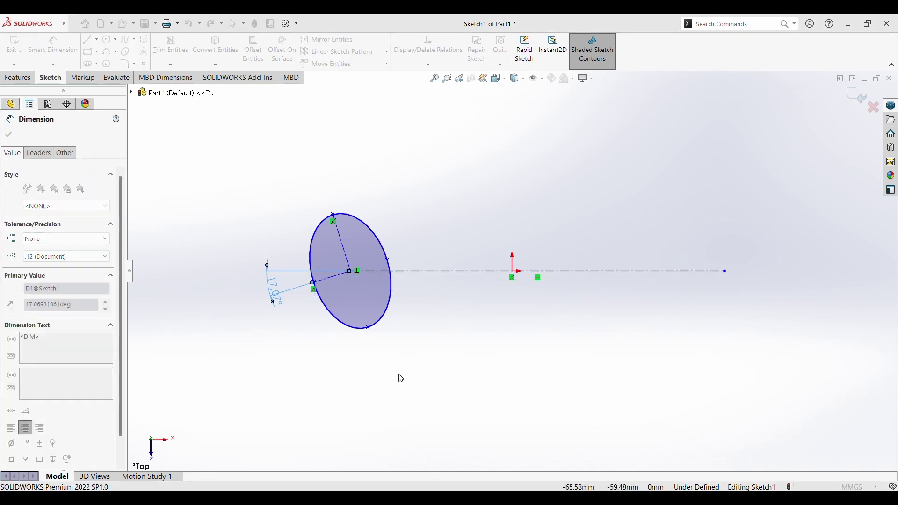
text(17)
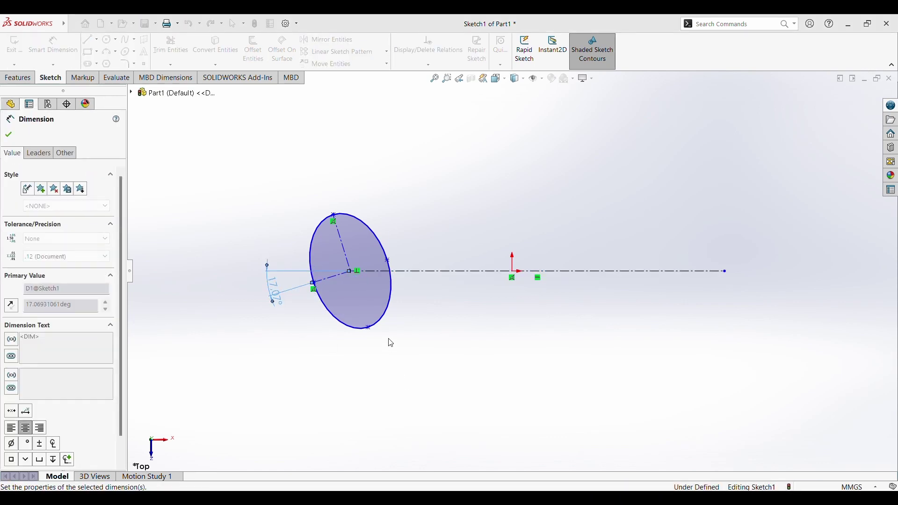
key(Return)
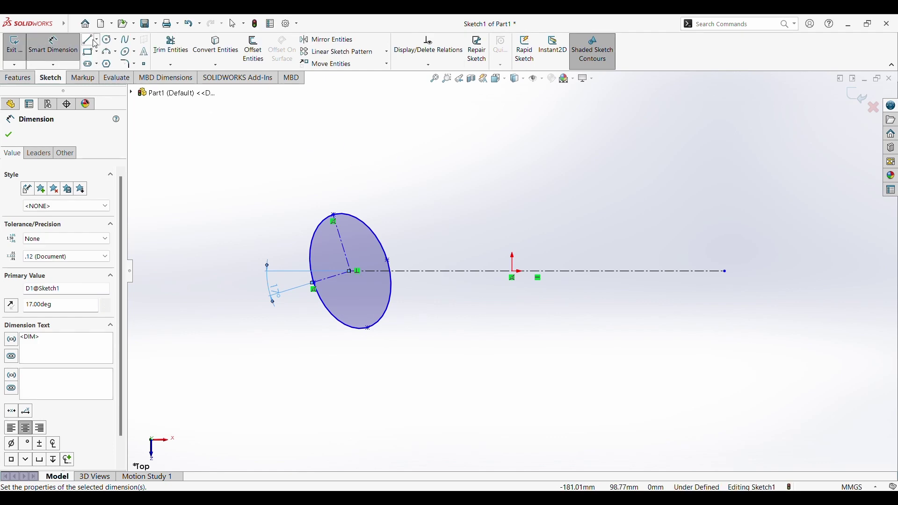
click(89, 39)
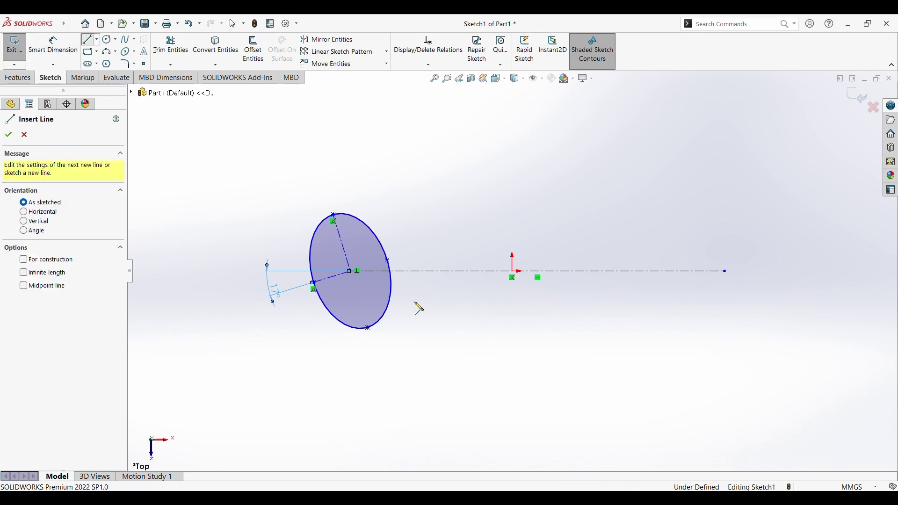
- Draw a short line inside the ellipse and make its free end coincident with the ellipse
click(326, 260)
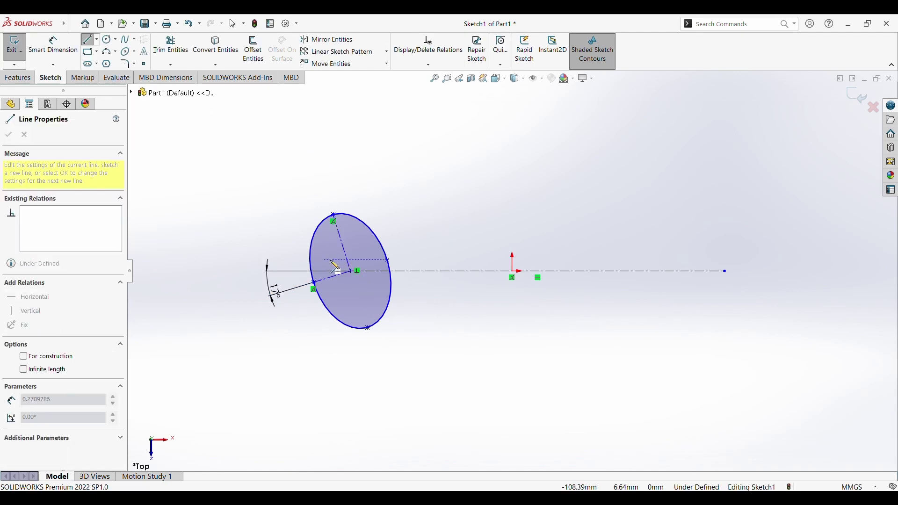
click(359, 249)
key(Escape)
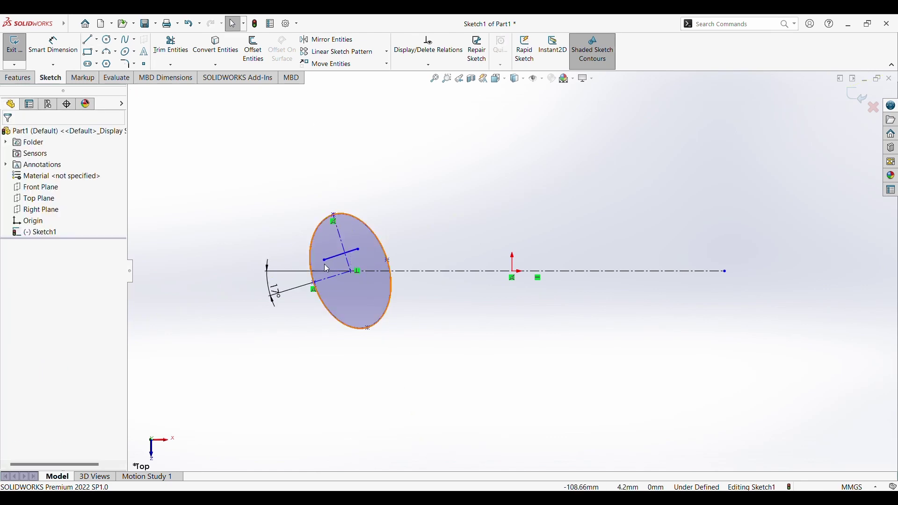
click(326, 261)
ctrl+click(313, 263)
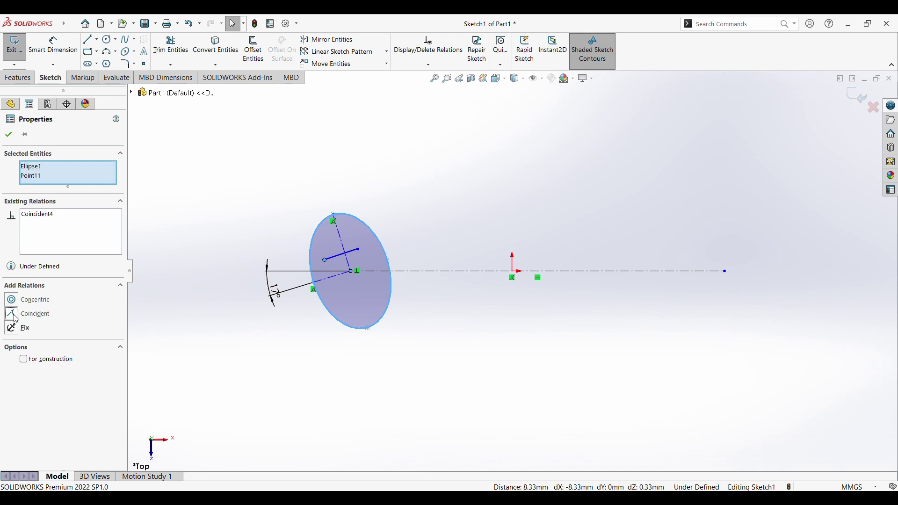
key(Escape)
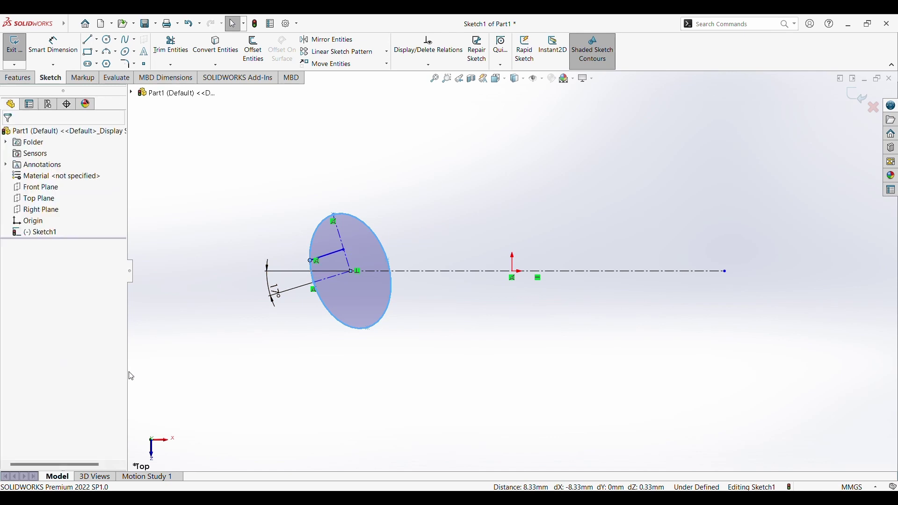
click(53, 47)
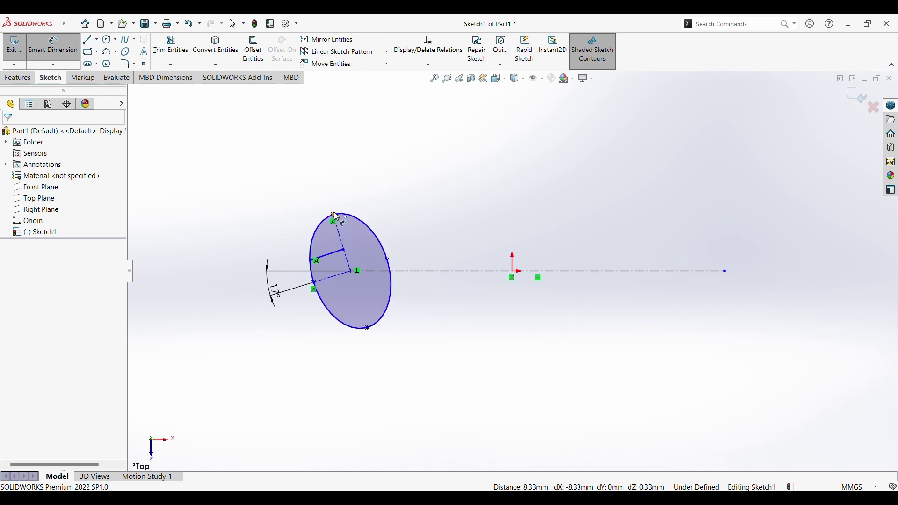
- Dimension the ellipse's long axis to 55 mm and short axis to 50 mm
click(335, 216)
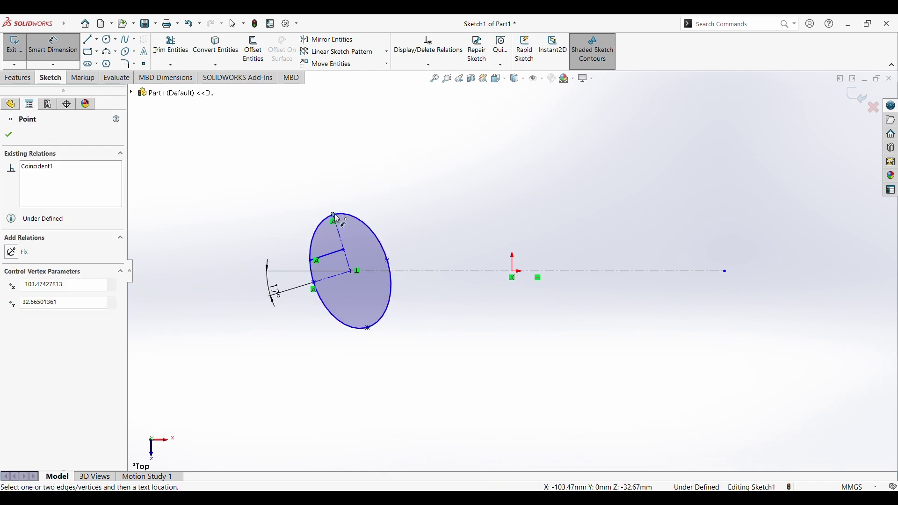
click(369, 329)
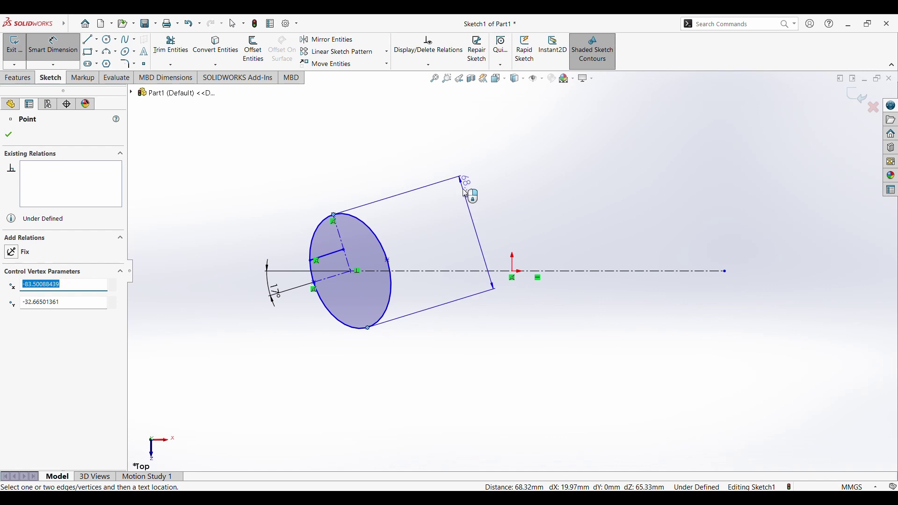
click(464, 200)
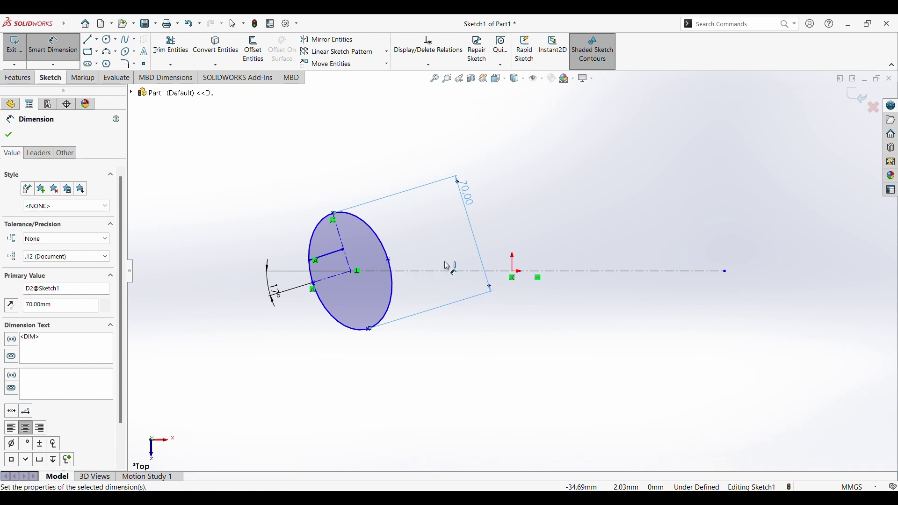
double_click(467, 195)
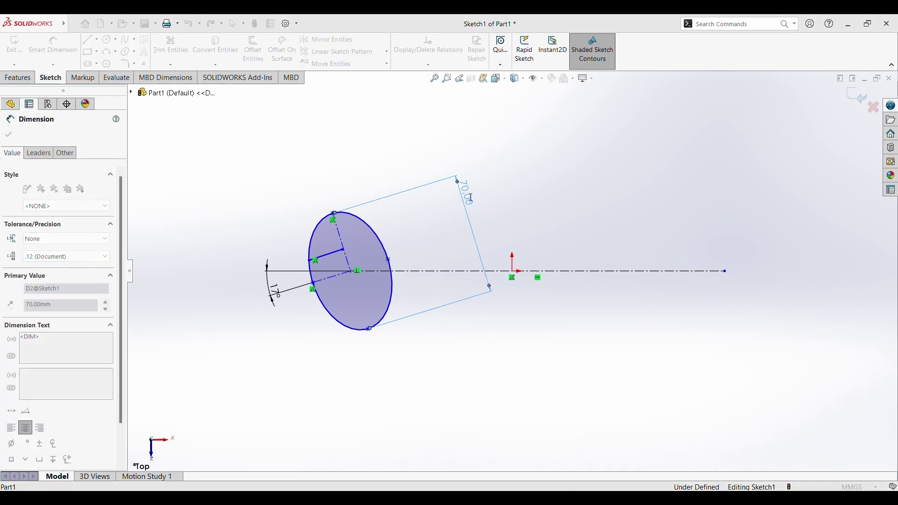
text(55)
key(Return)
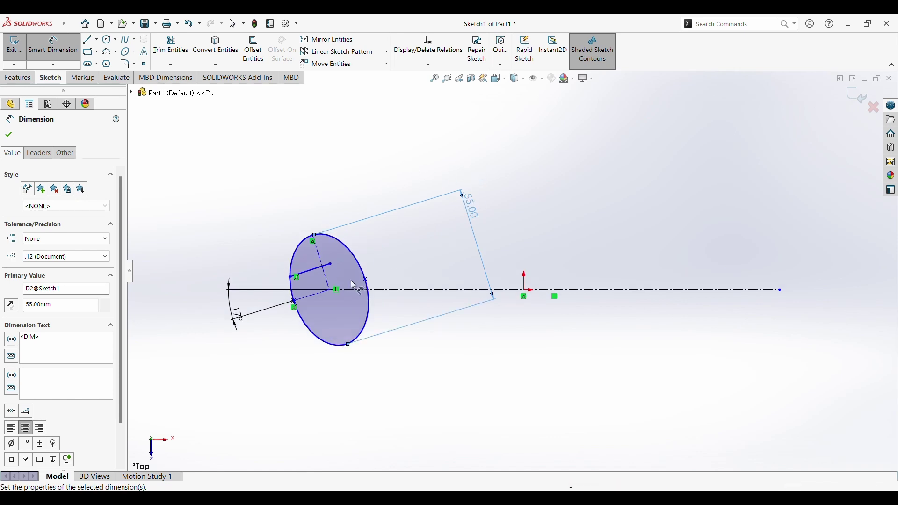
click(295, 303)
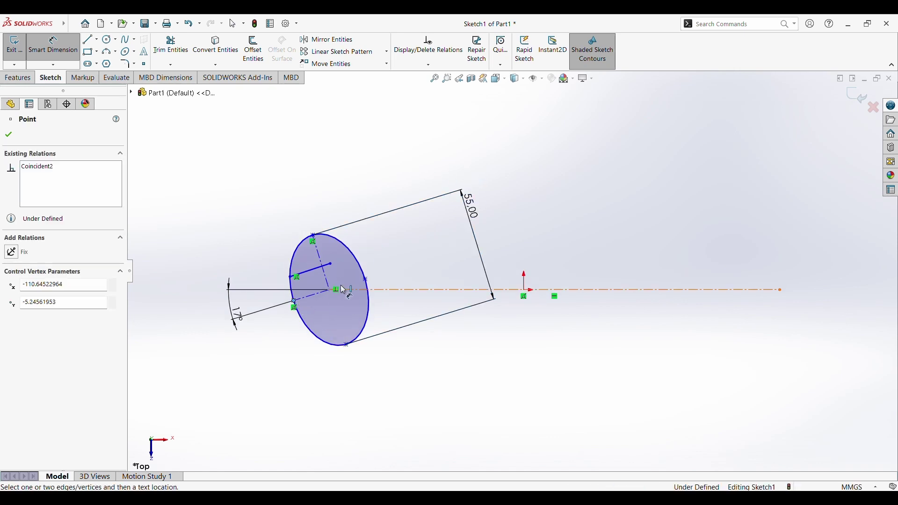
click(366, 280)
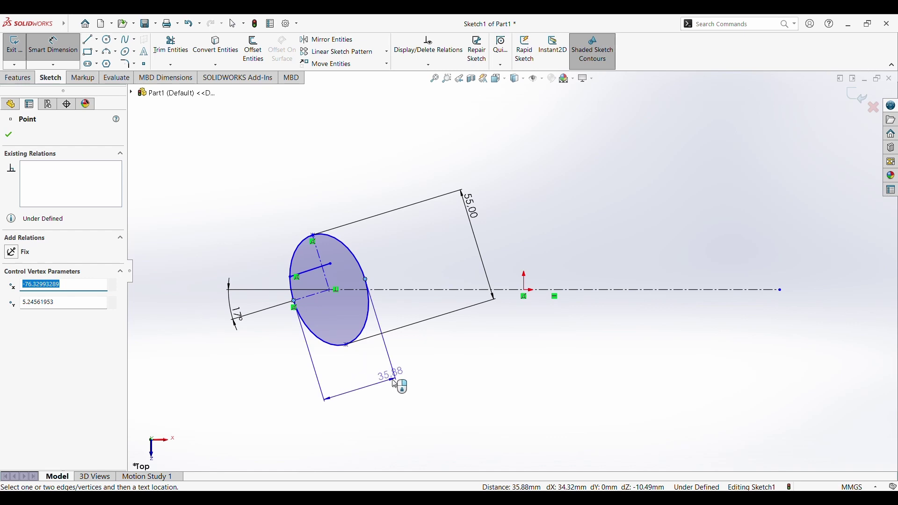
click(394, 384)
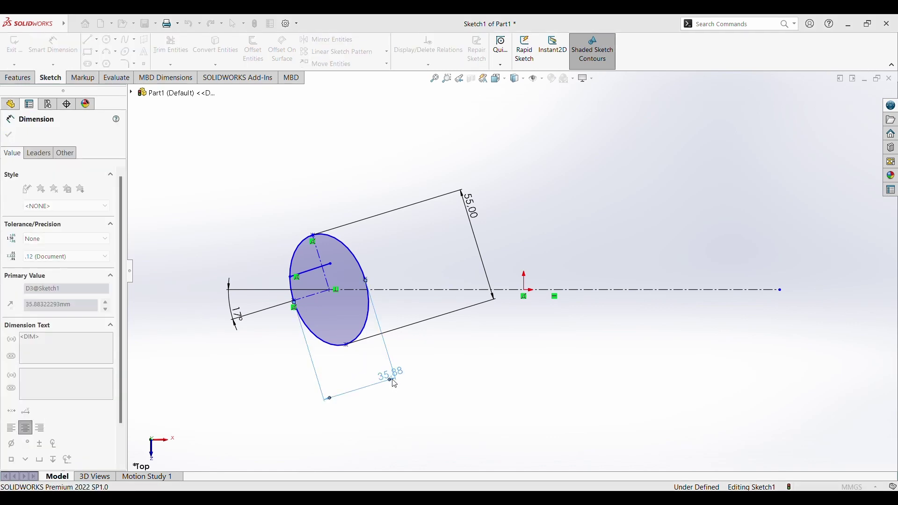
text(50)
key(Return)
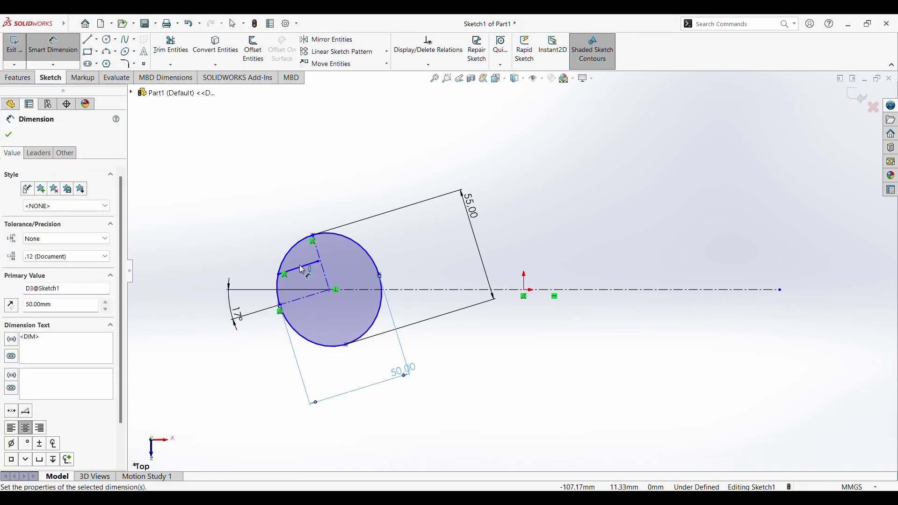
- Set the inner line's offset dimension to 12.50 mm
click(320, 263)
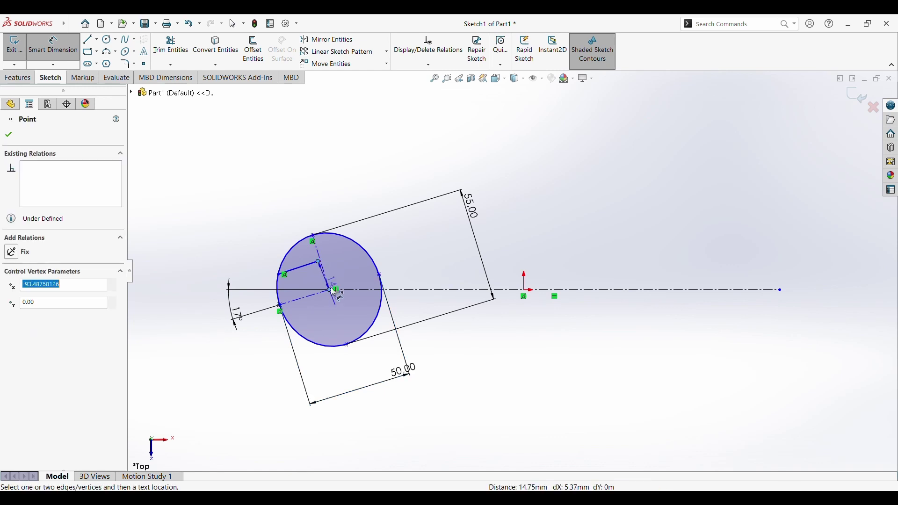
click(401, 257)
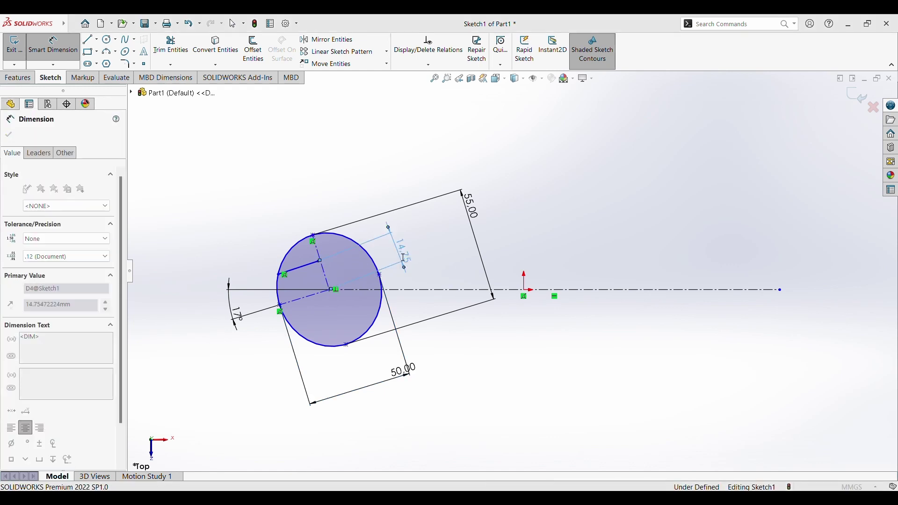
text(12.5)
key(Return)
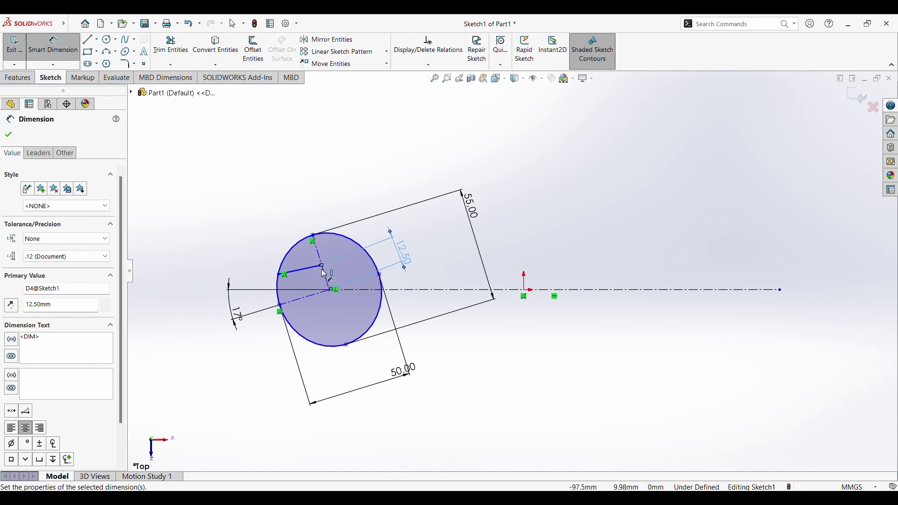
- Restore the deleted 12.50 dimension and delete the stray point on the slanted line
scroll(323, 269, down, 5)
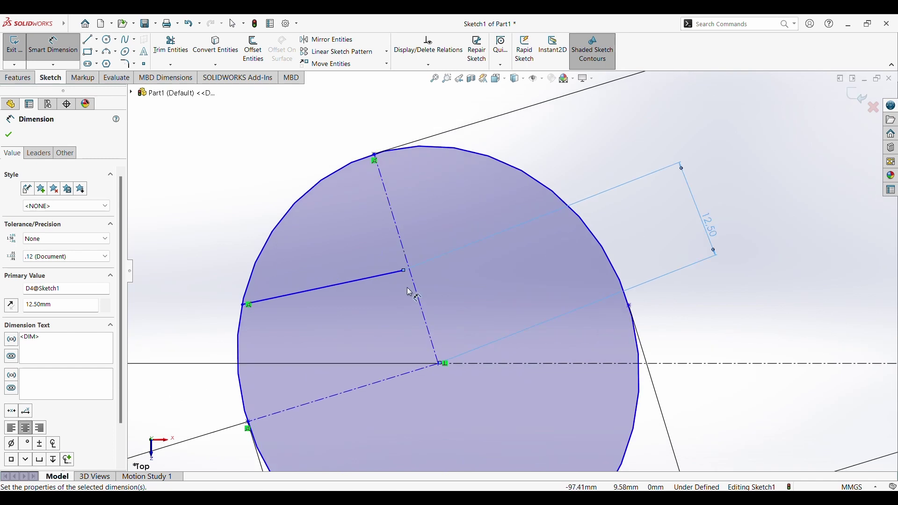
key(Escape)
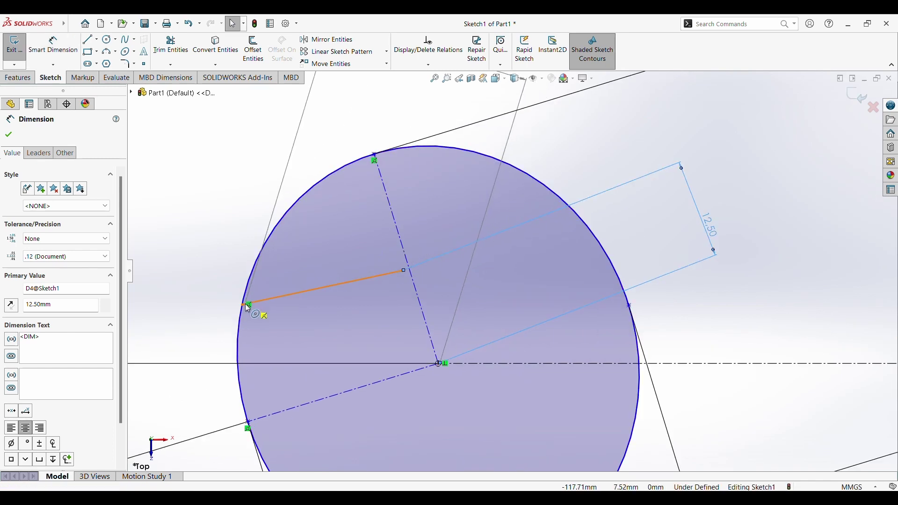
key(Delete)
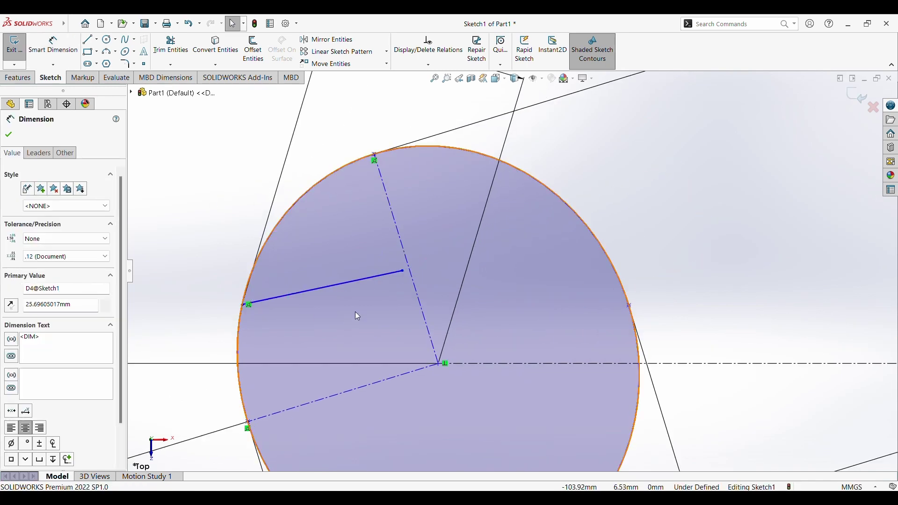
key(Escape)
scroll(358, 231, up, 3)
scroll(360, 231, down, 1)
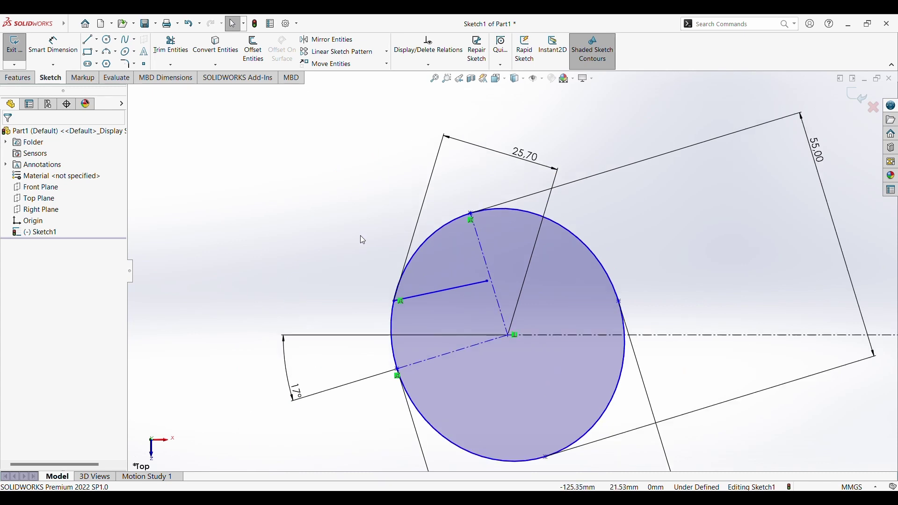
key(ctrl+z)
click(53, 46)
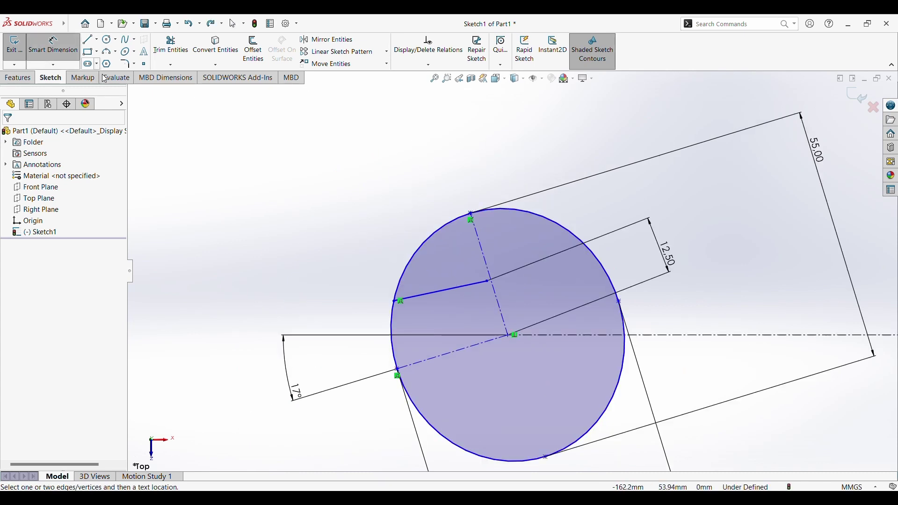
click(444, 294)
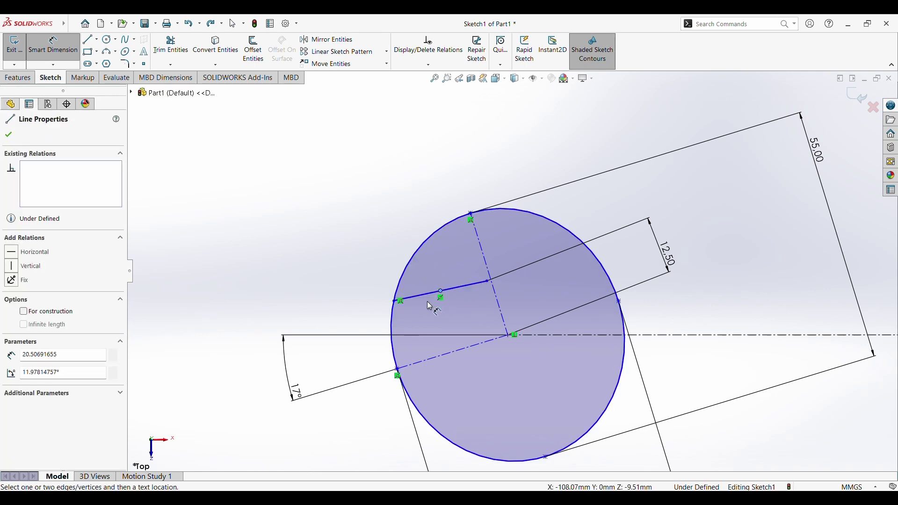
click(441, 292)
key(Delete)
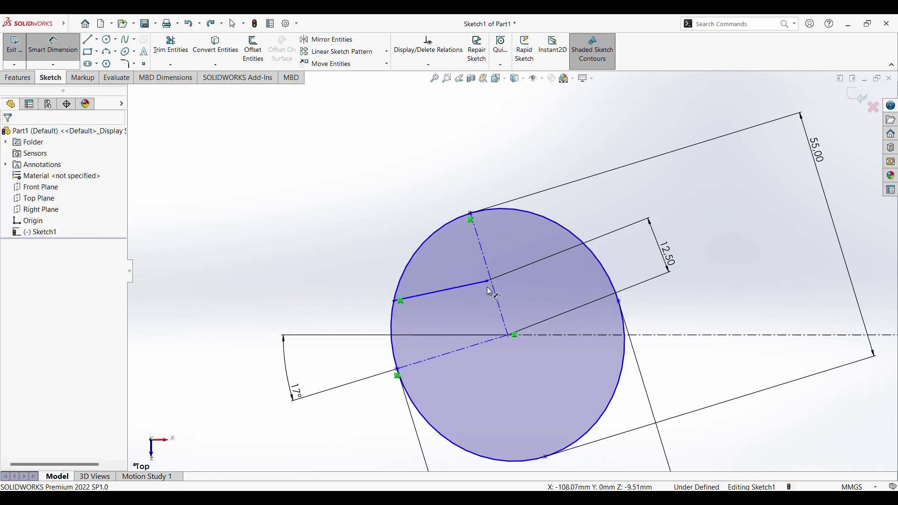
- Dimension the slanted line's outer endpoint 20 mm from the tilted axis
click(399, 299)
click(471, 217)
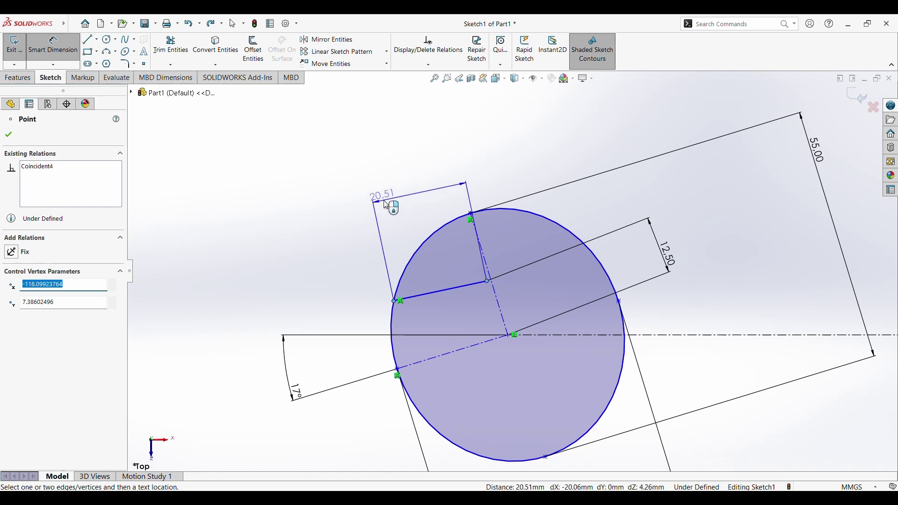
click(392, 173)
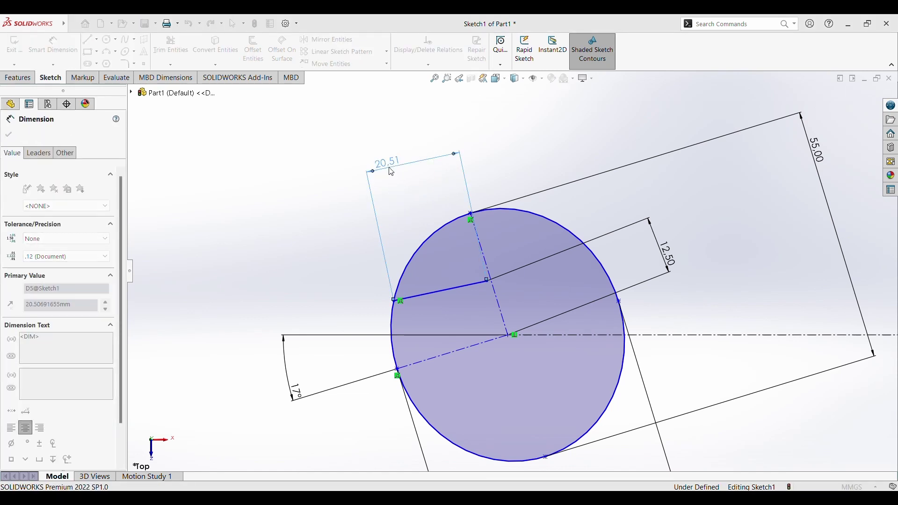
text(20)
key(Return)
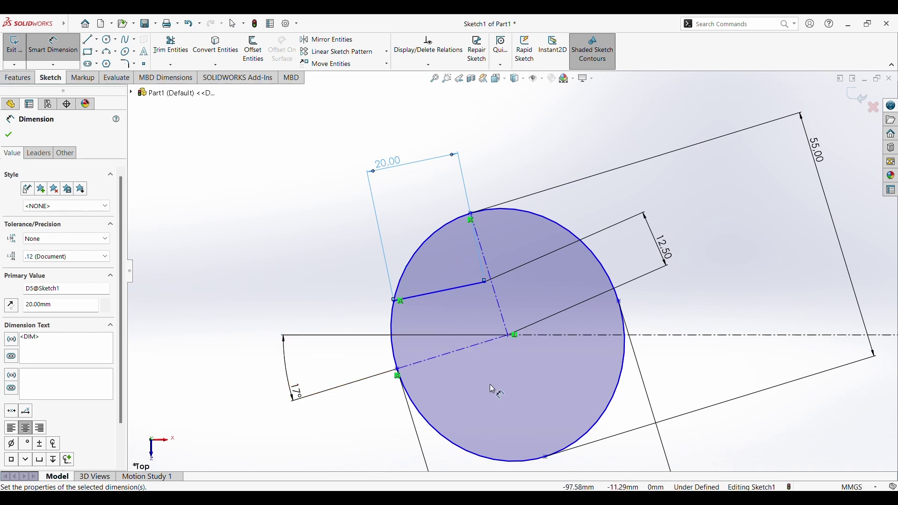
scroll(506, 324, down, 2)
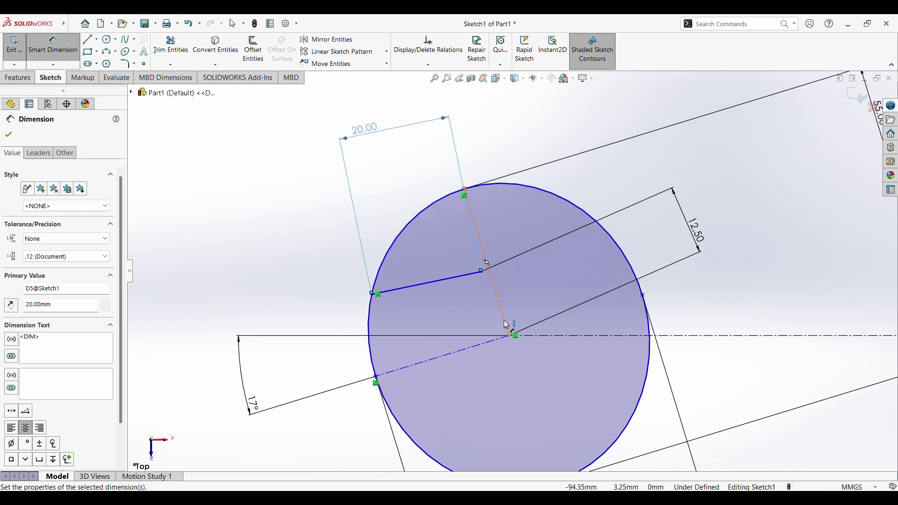
scroll(507, 324, down, 2)
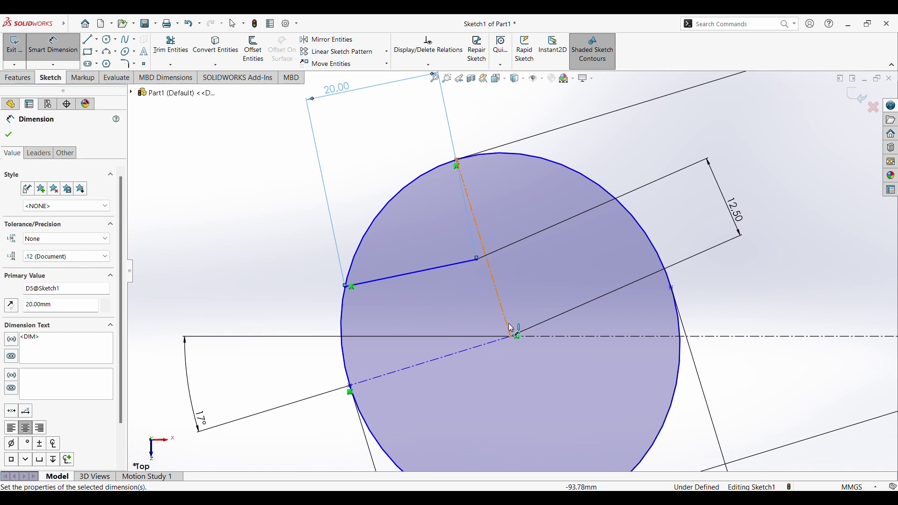
scroll(509, 328, up, 3)
scroll(505, 323, down, 2)
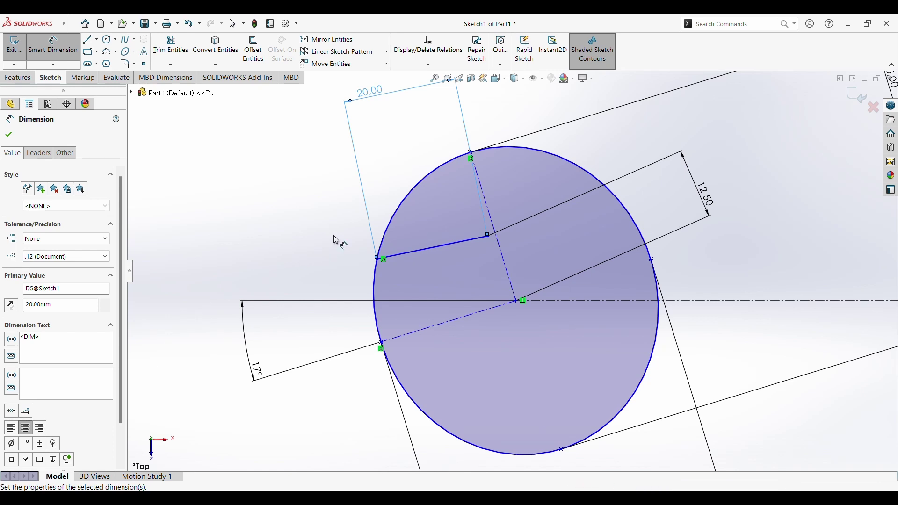
key(Escape)
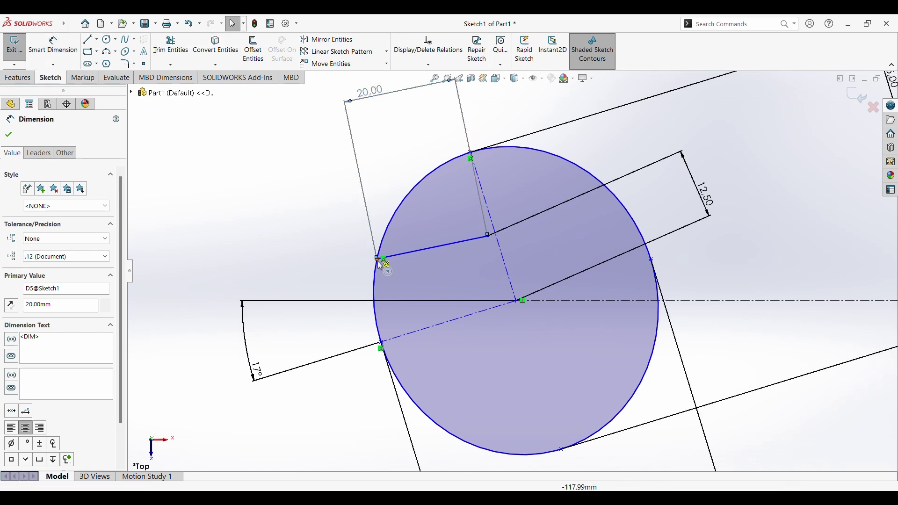
key(Escape)
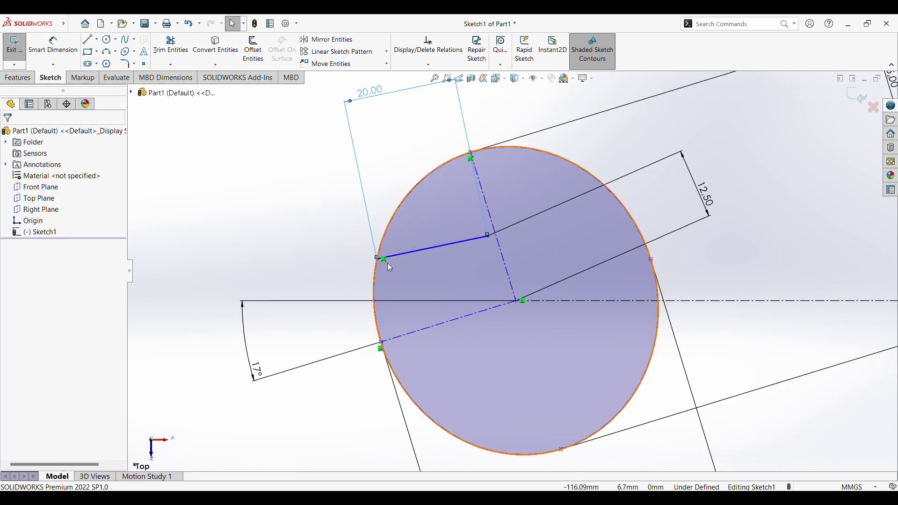
key(Return)
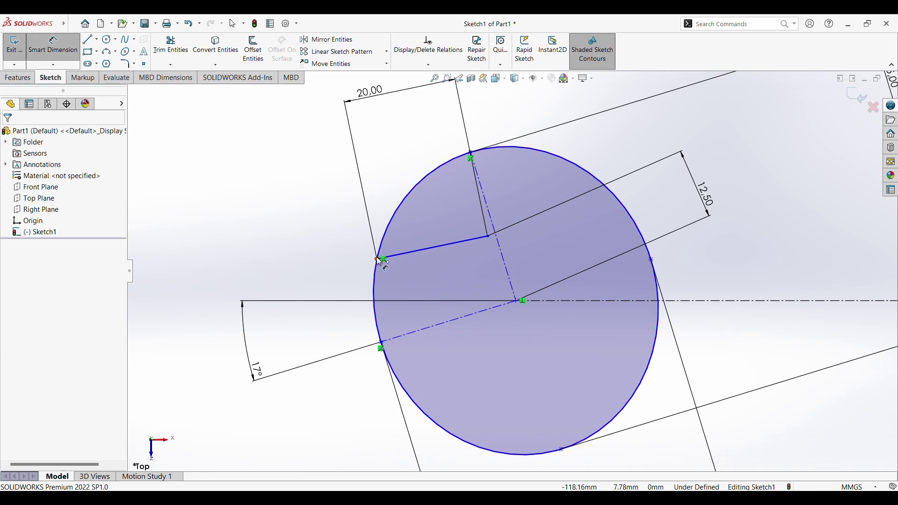
- Cancel an unwanted endpoint-to-centre dimension and inspect the dashed construction lines
click(380, 260)
click(516, 303)
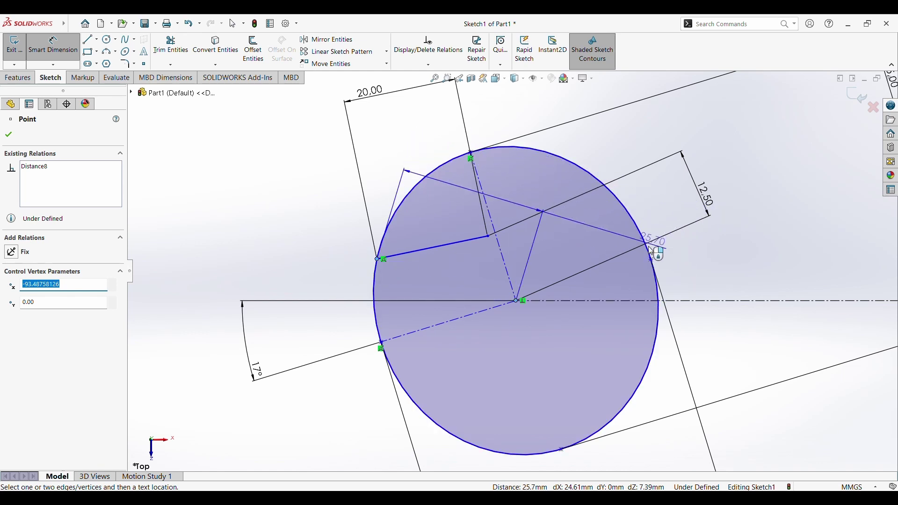
key(Escape)
key(Escape)
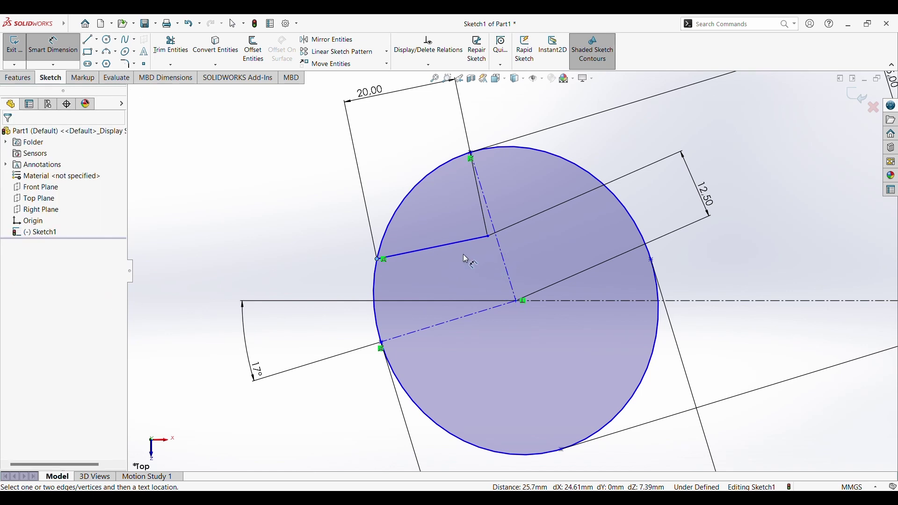
click(447, 249)
click(488, 315)
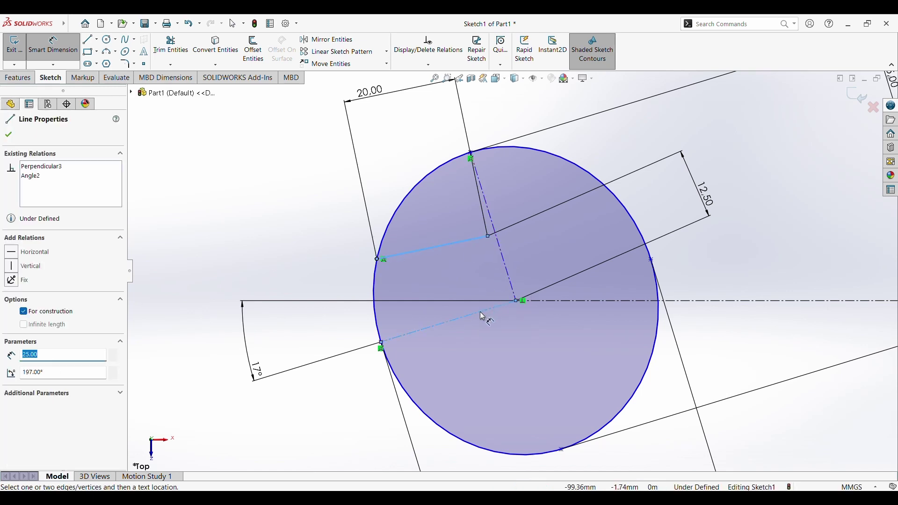
key(Escape)
- Add a Parallel relation between the short slanted line and the lower construction line
click(420, 253)
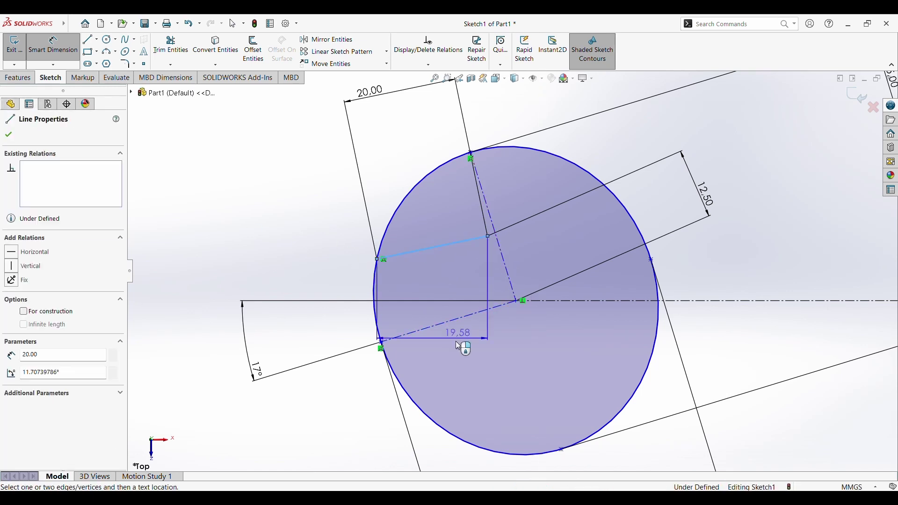
key(Escape)
key(Escape)
click(436, 325)
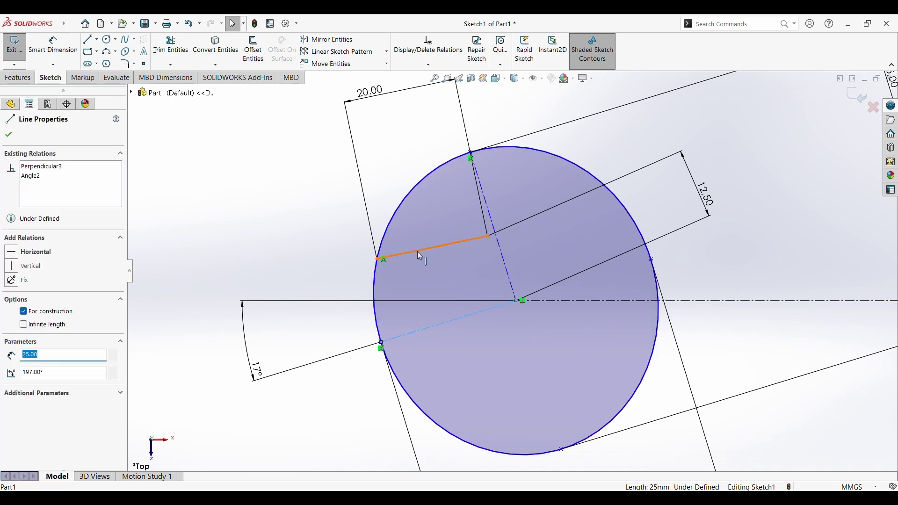
ctrl+click(417, 254)
click(417, 253)
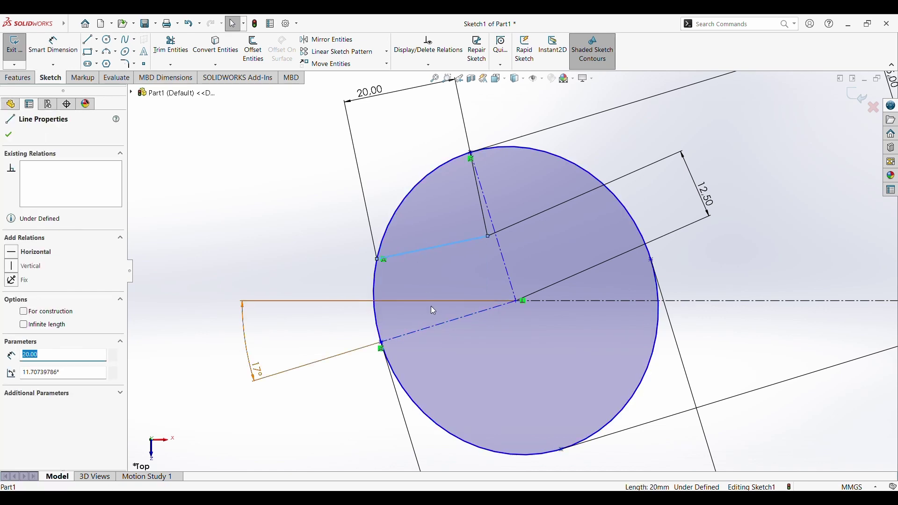
ctrl+click(431, 325)
click(21, 364)
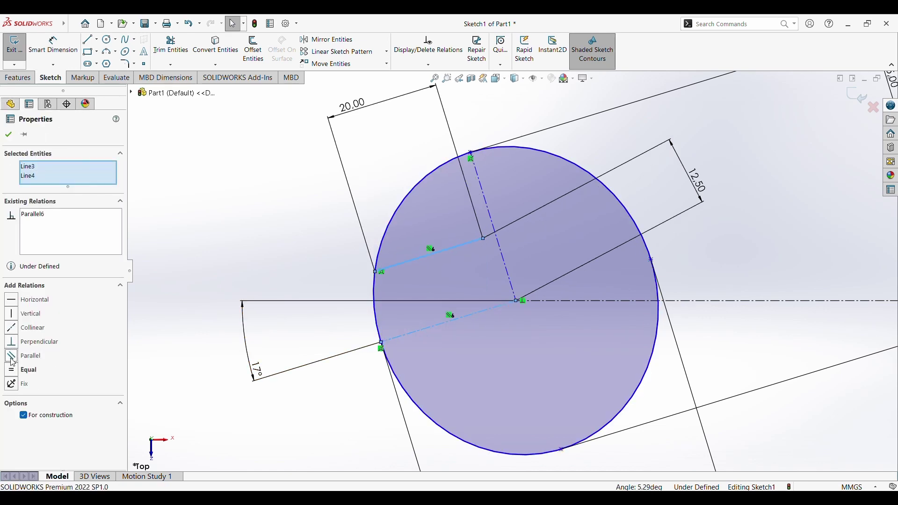
click(11, 136)
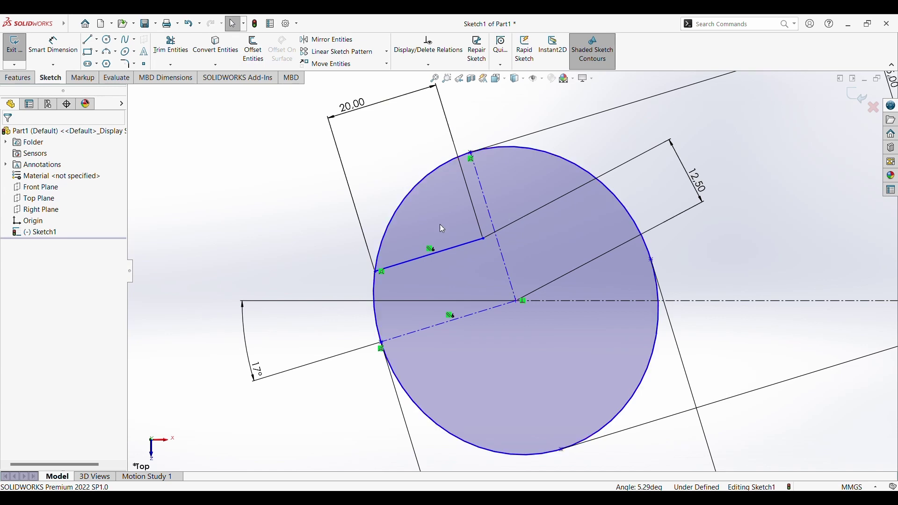
click(421, 260)
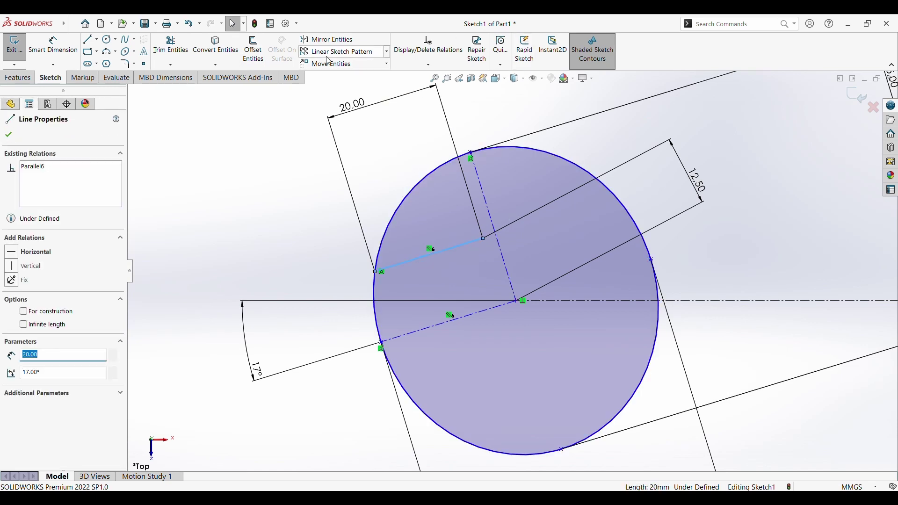
- Mirror the slanted line about the dashed centreline to form the second jaw line
click(327, 39)
click(68, 275)
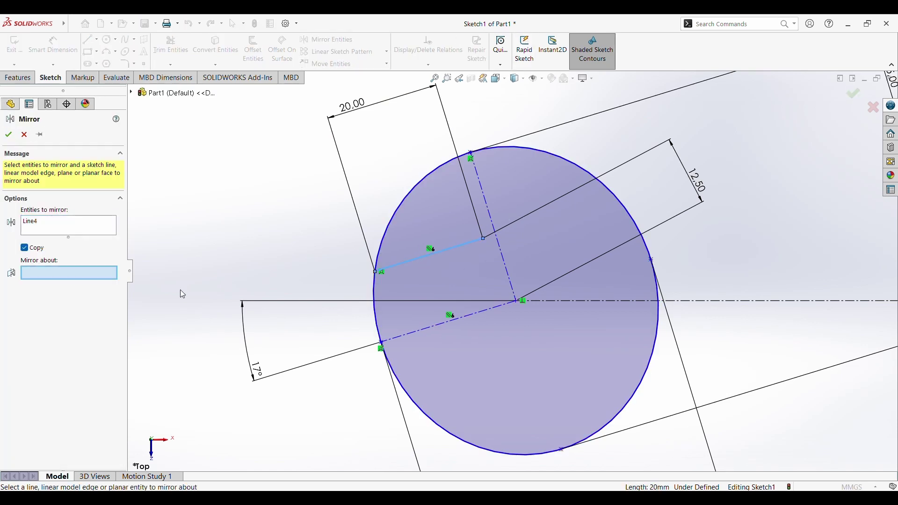
click(399, 343)
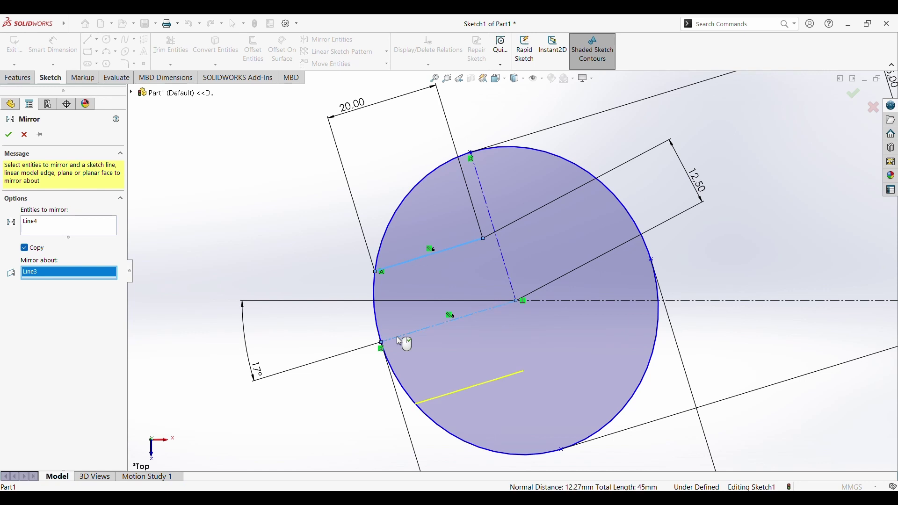
click(10, 136)
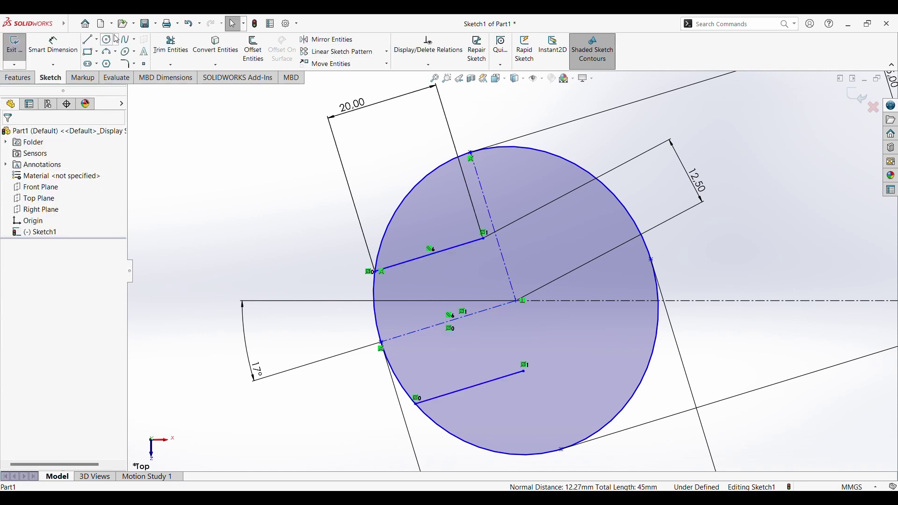
- Draw a three-point arc joining the inner ends of the upper and lower jaw lines
click(107, 52)
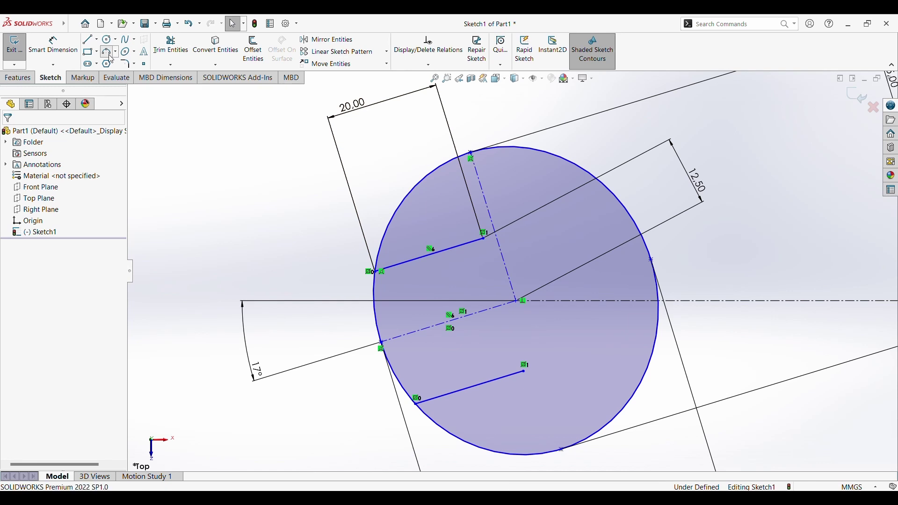
click(485, 240)
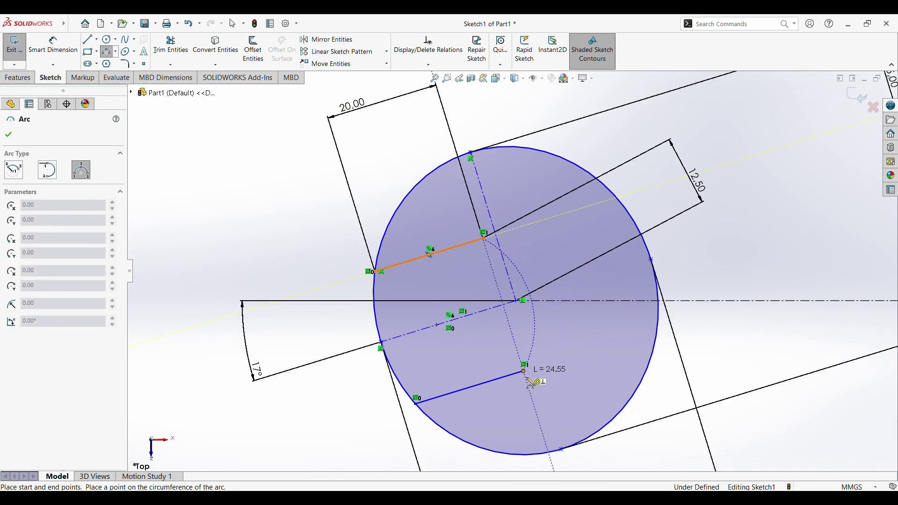
click(525, 372)
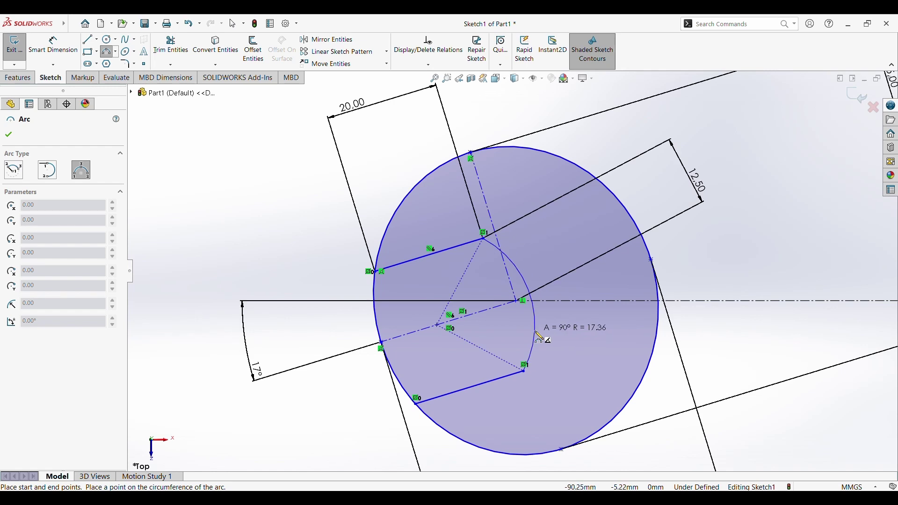
click(544, 336)
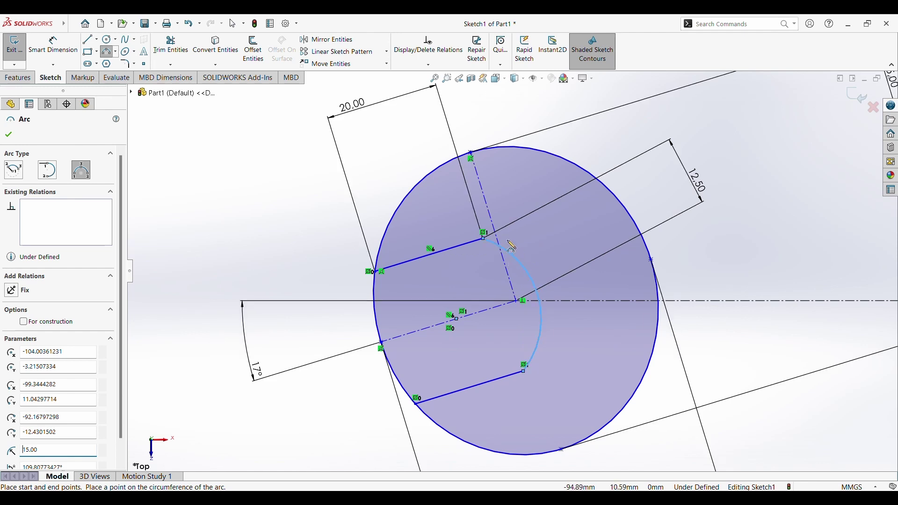
- Power-trim the circle's arc across the jaw opening, leaving a C-shaped head profile
key(f)
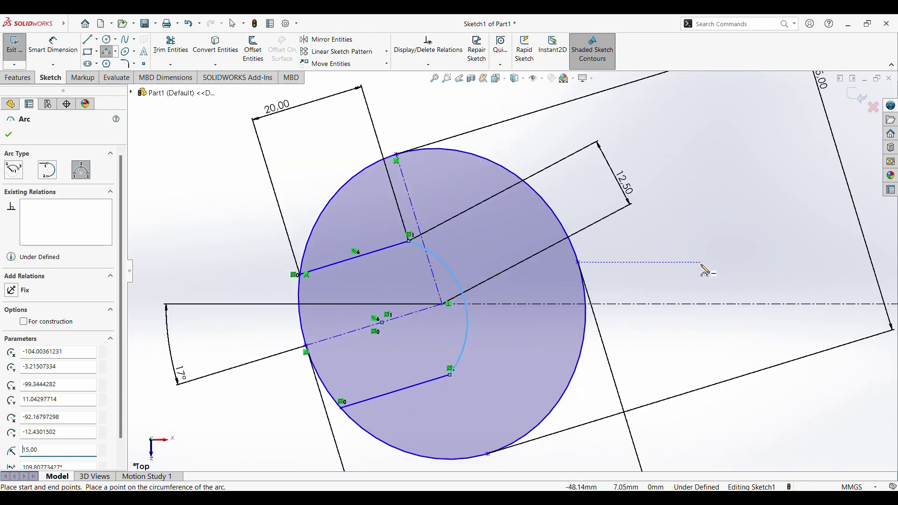
click(9, 136)
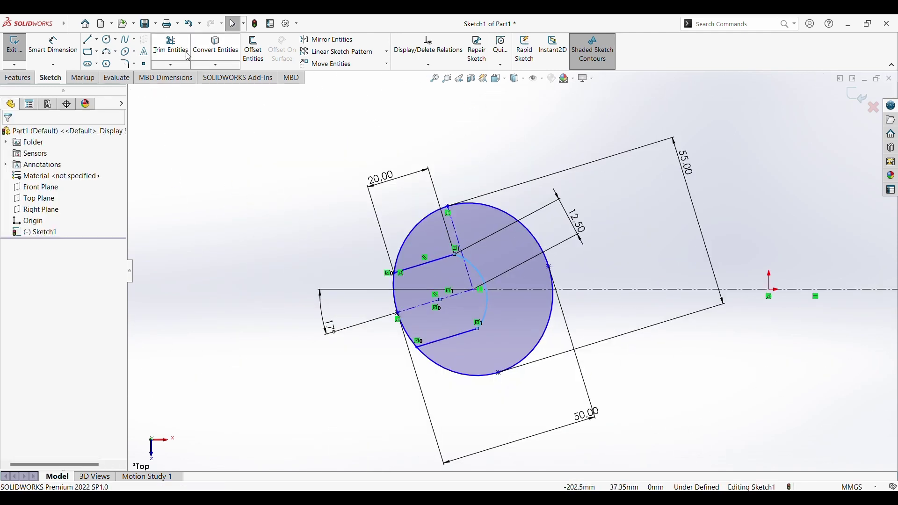
click(169, 46)
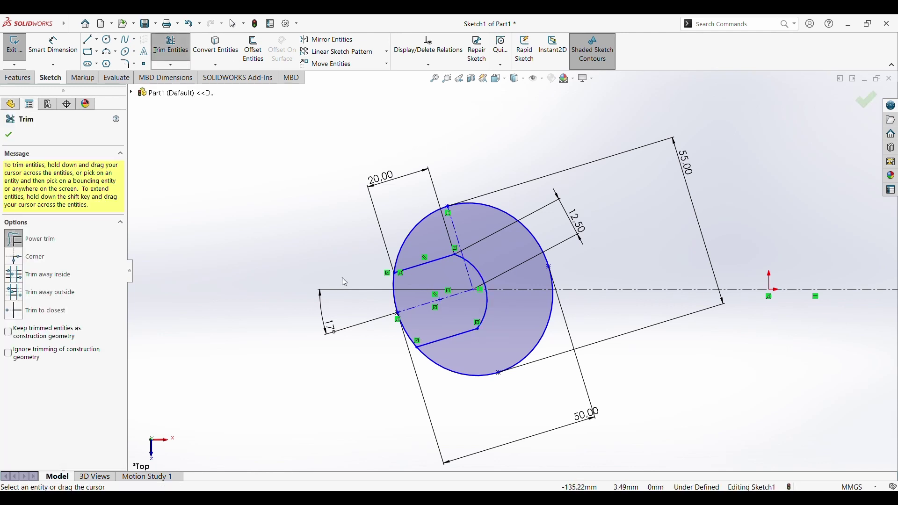
drag(385, 287, 425, 303)
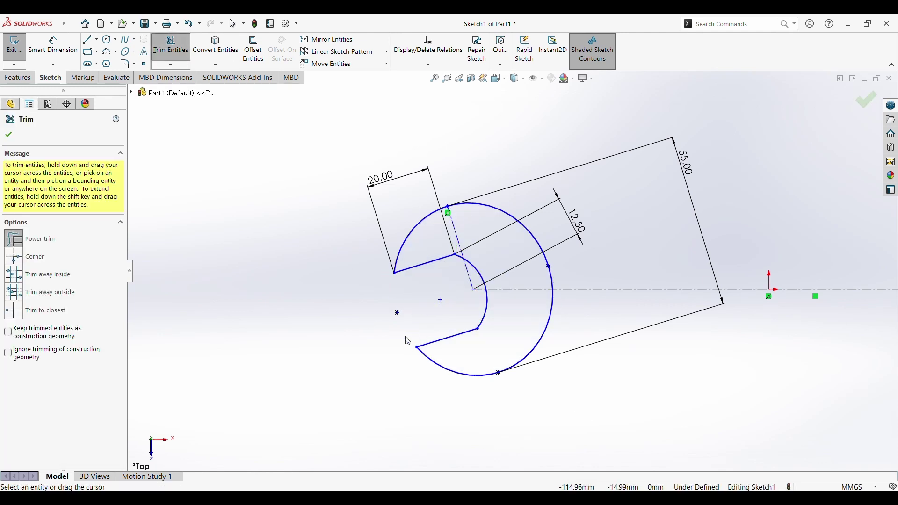
scroll(425, 303, up, 3)
ctrl+middle_drag(424, 303, 447, 232)
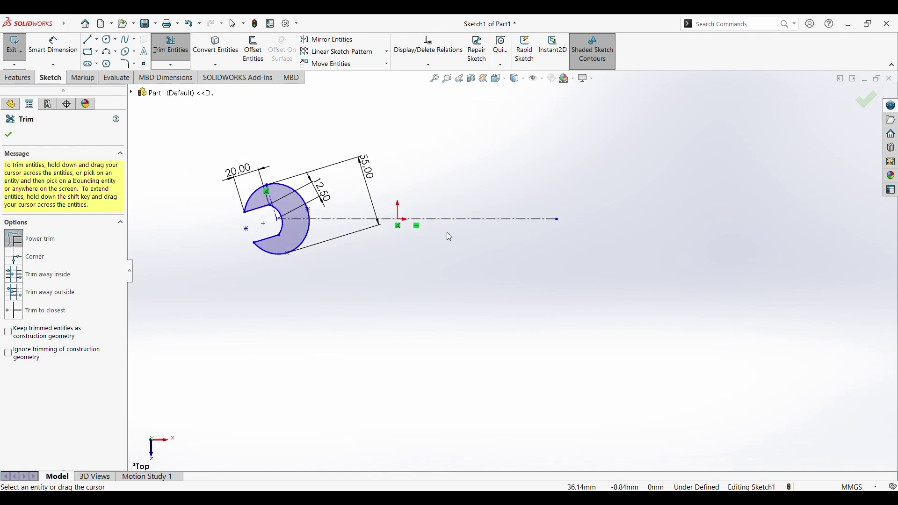
scroll(447, 232, down, 2)
click(109, 39)
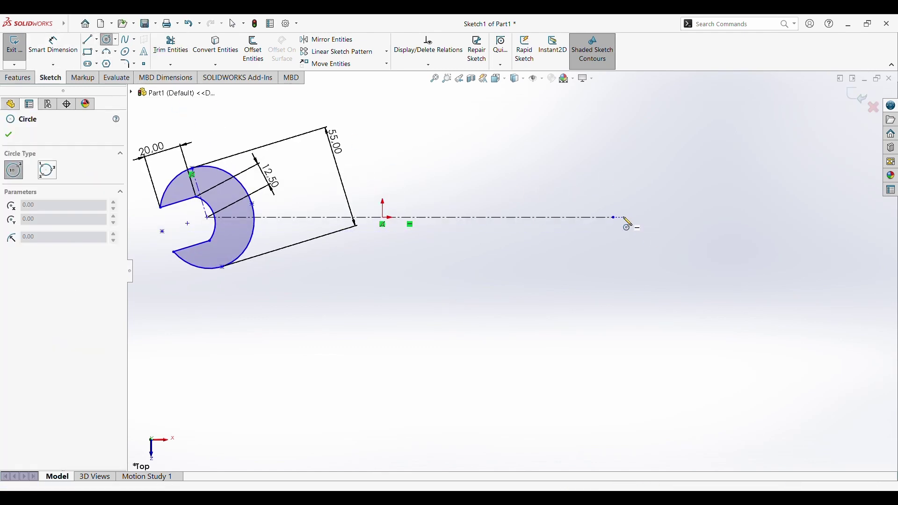
- Draw a circle on the centreline's right endpoint and dimension its diameter to 33 mm
click(615, 218)
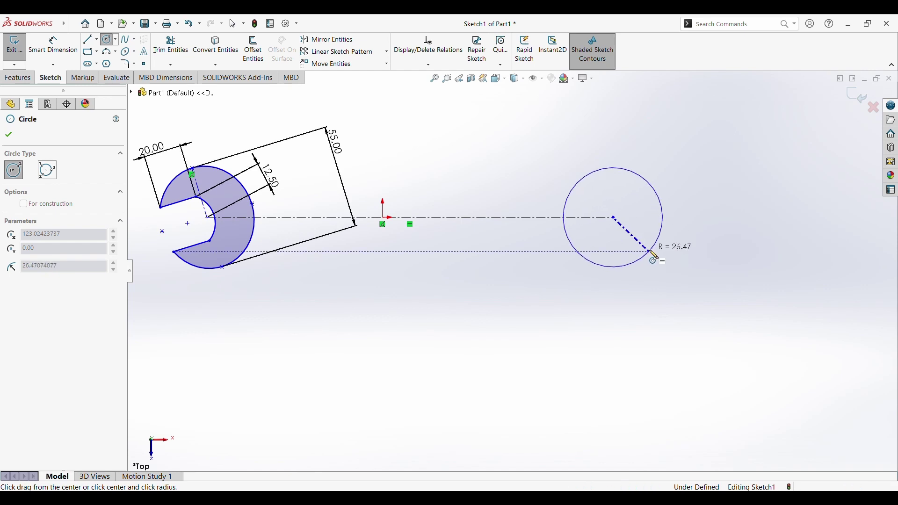
click(649, 252)
click(53, 44)
click(645, 176)
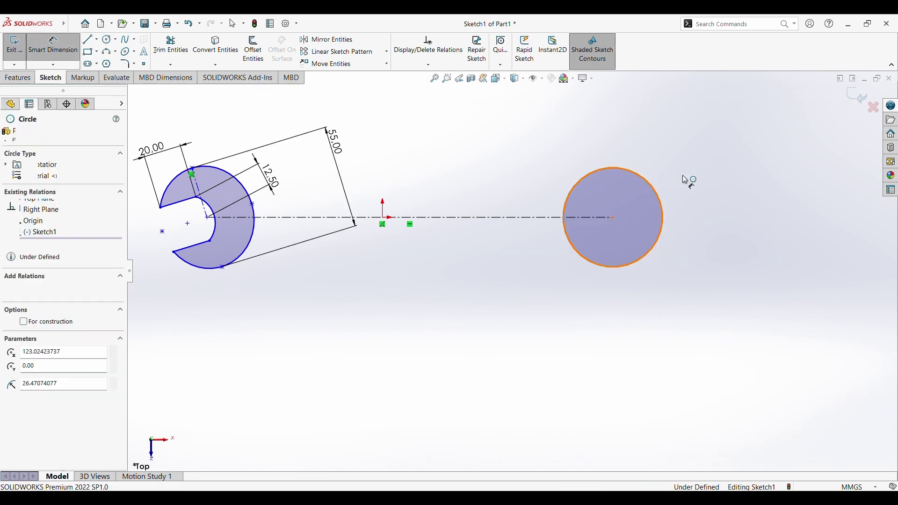
click(715, 228)
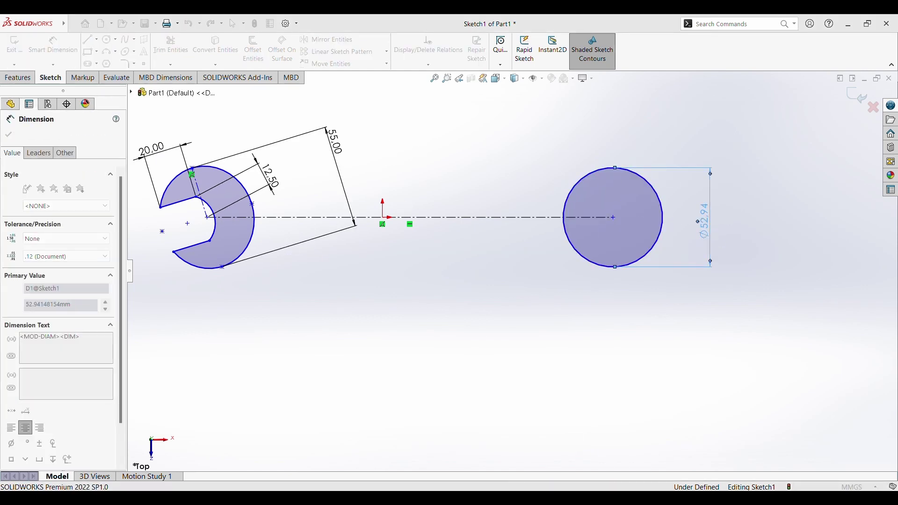
text(33)
key(Return)
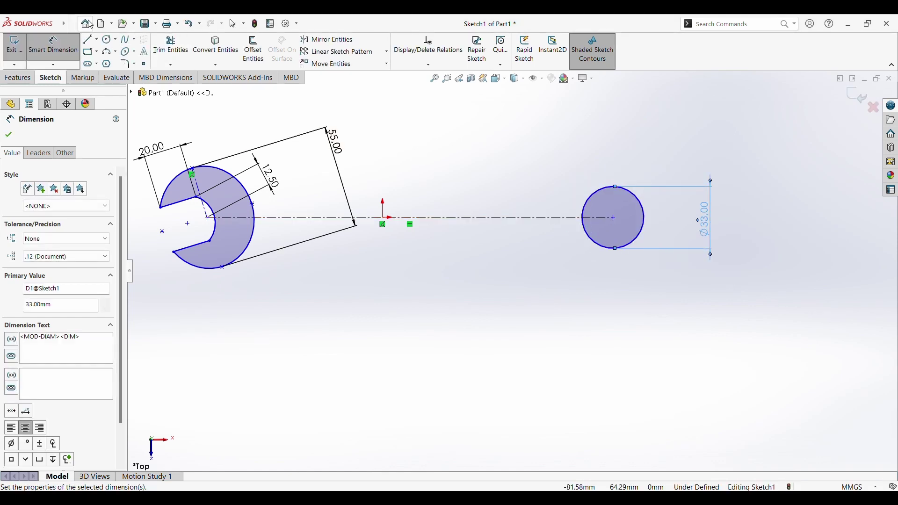
click(108, 65)
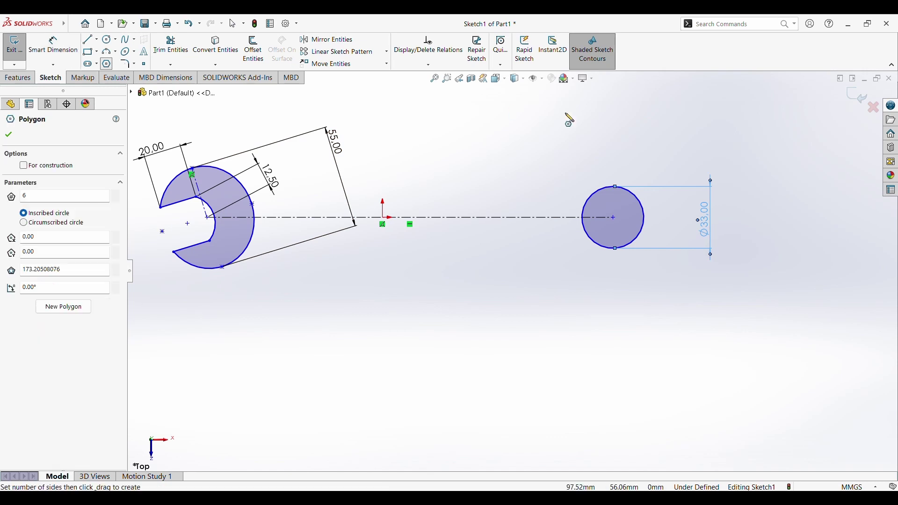
- Draw a hexagon centred in the circle and dimension it 25 mm across its flats
click(615, 218)
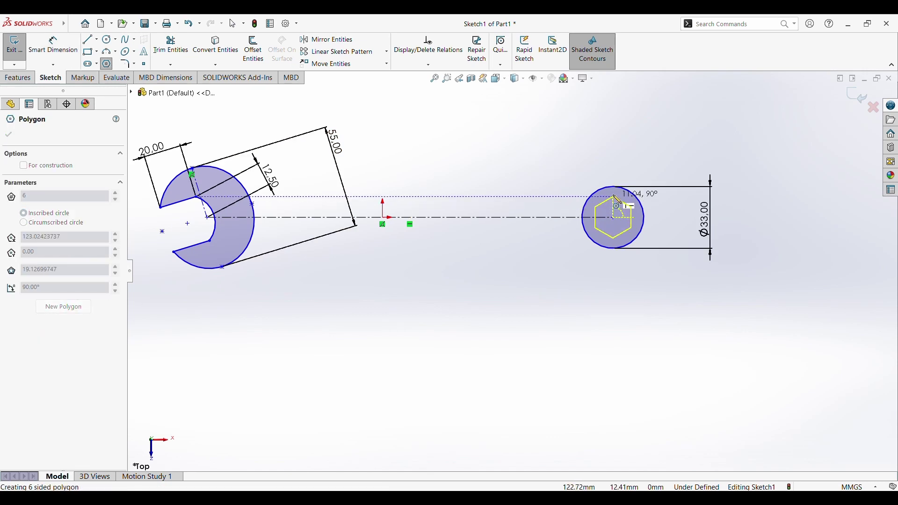
click(617, 200)
key(d)
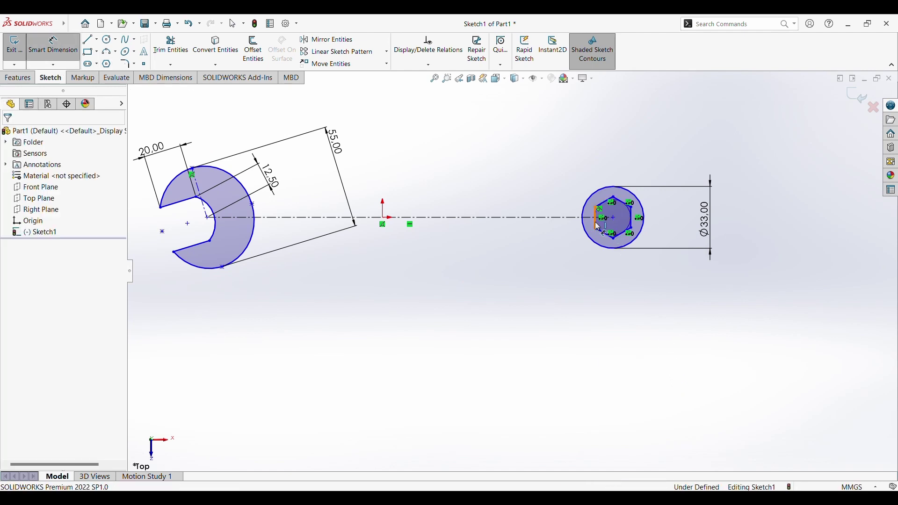
click(631, 223)
click(596, 219)
click(614, 279)
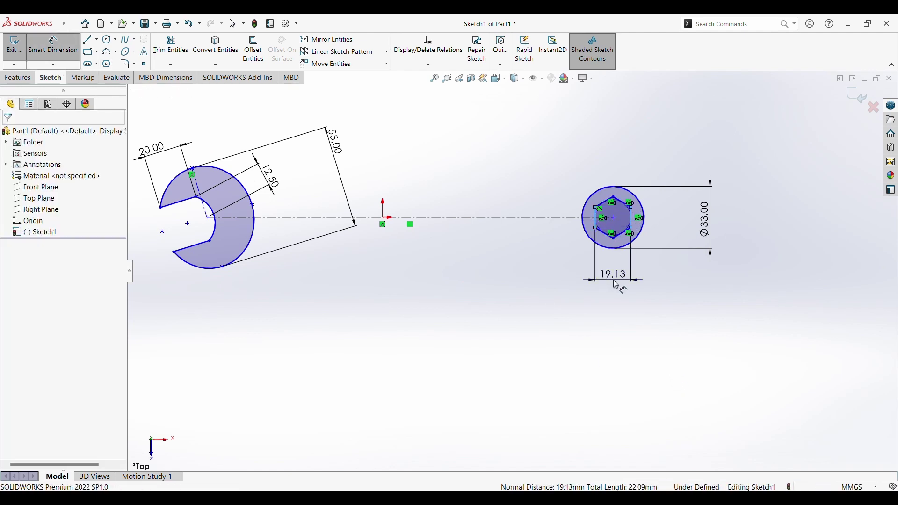
text(25)
key(Return)
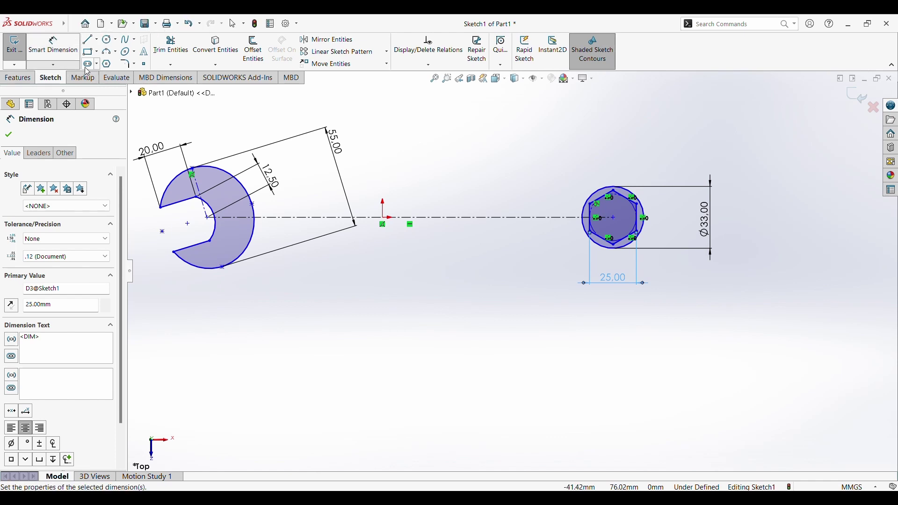
- Draw a second, rotated hexagon on the same circle centre
click(106, 63)
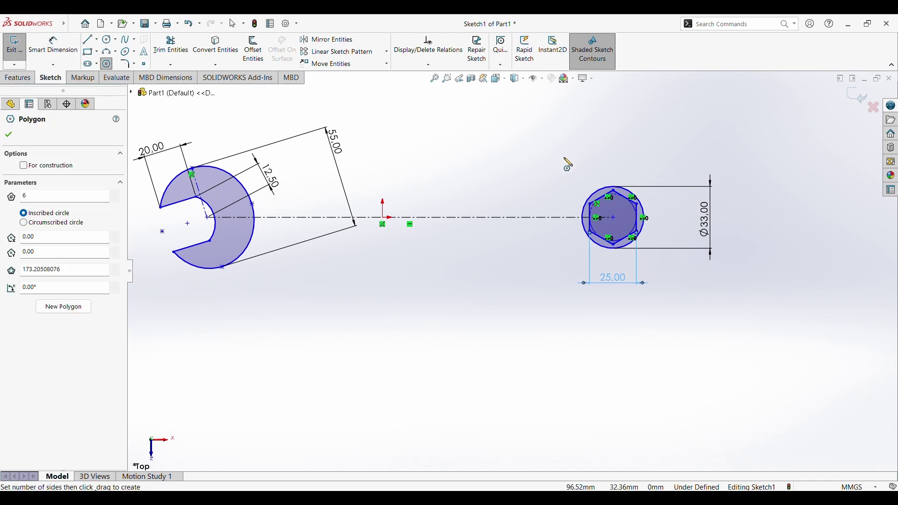
click(614, 218)
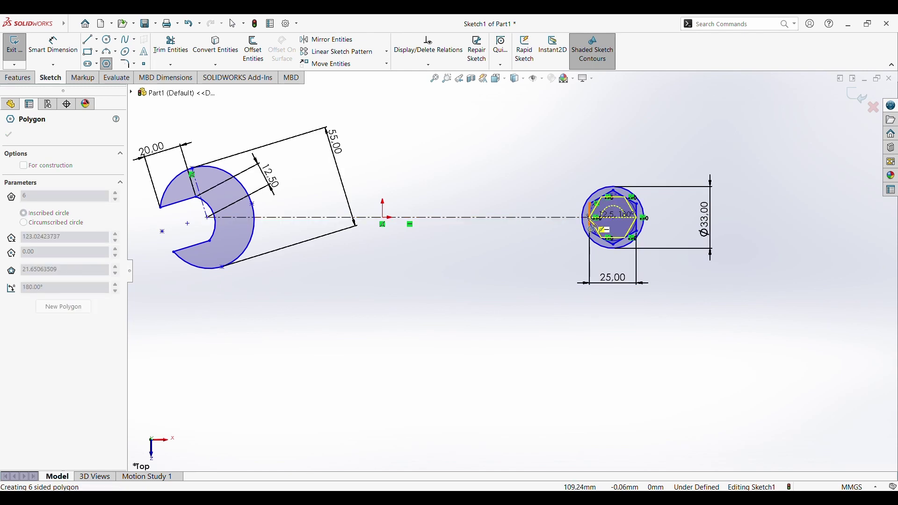
click(590, 224)
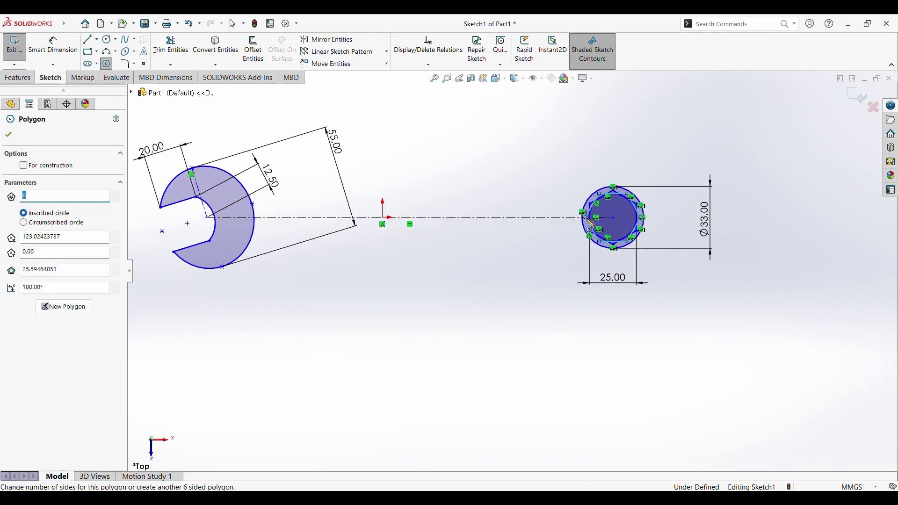
click(50, 46)
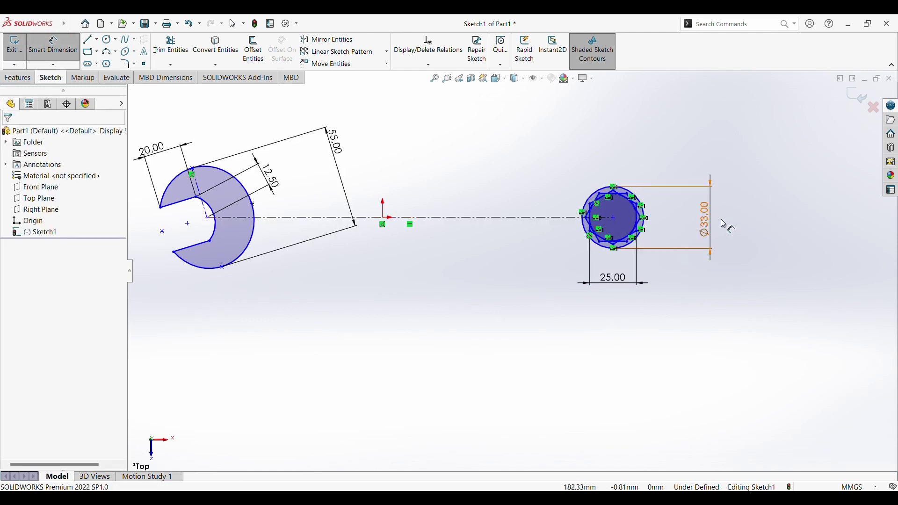
- Dimension the rotated hexagon's opposite edges to 25 mm across flats
click(600, 202)
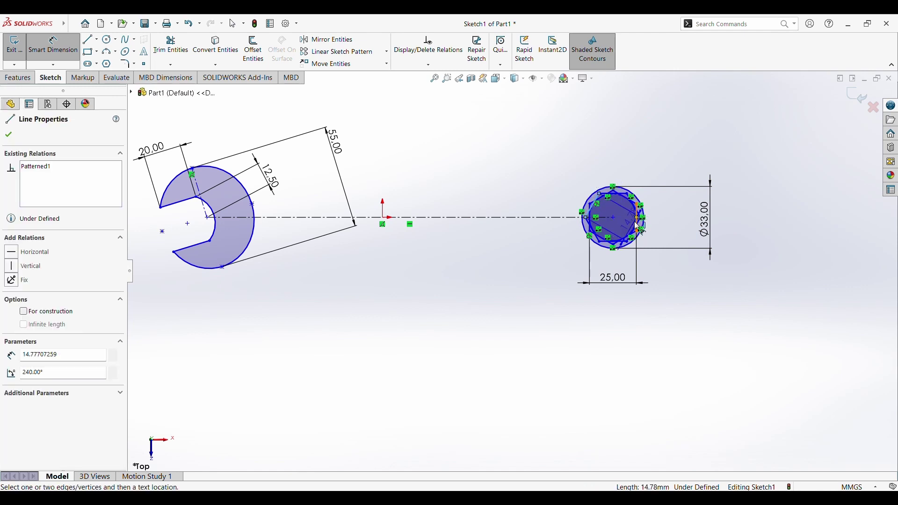
scroll(643, 225, down, 3)
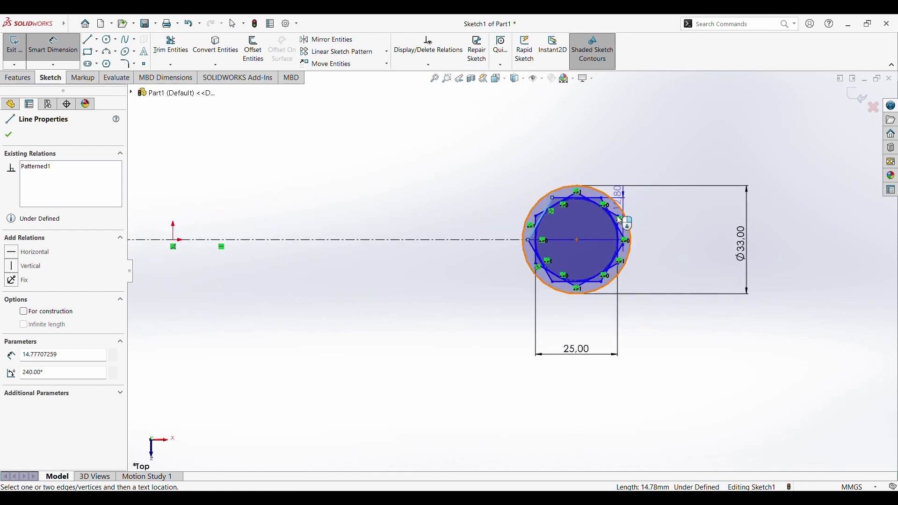
scroll(650, 253, down, 3)
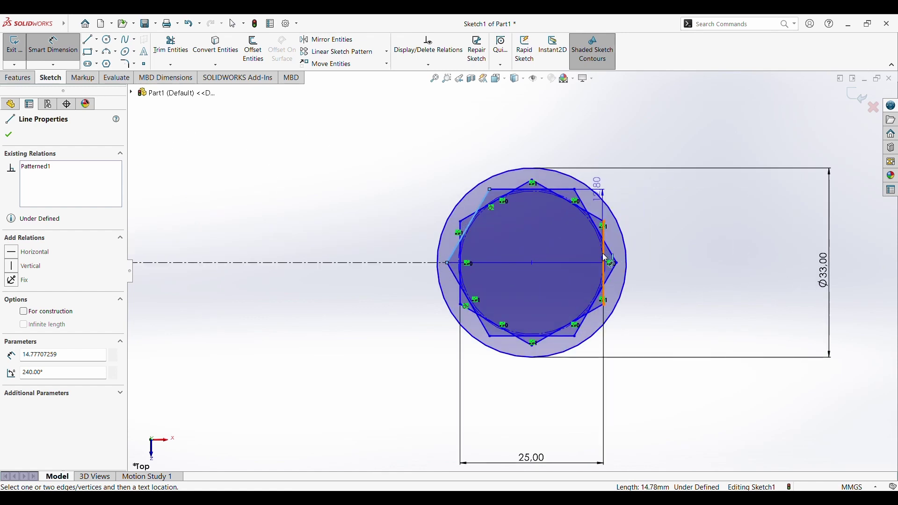
key(Escape)
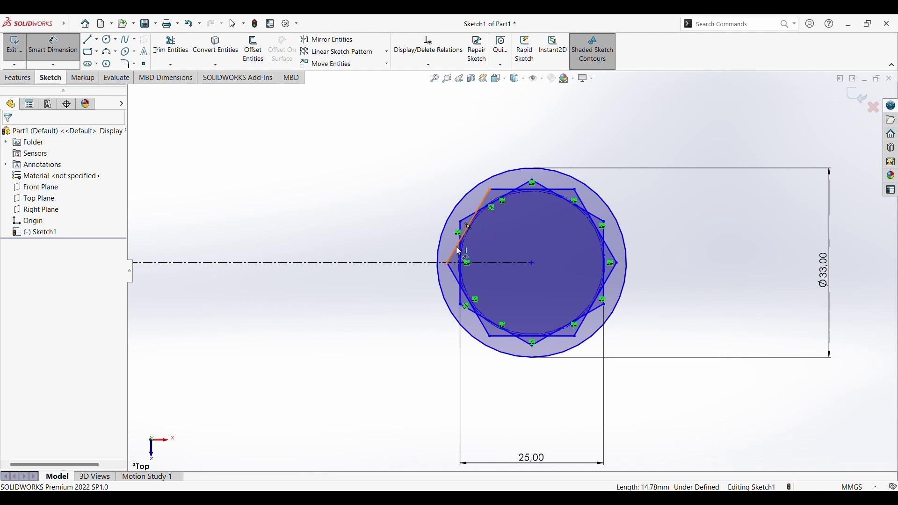
click(457, 248)
click(599, 290)
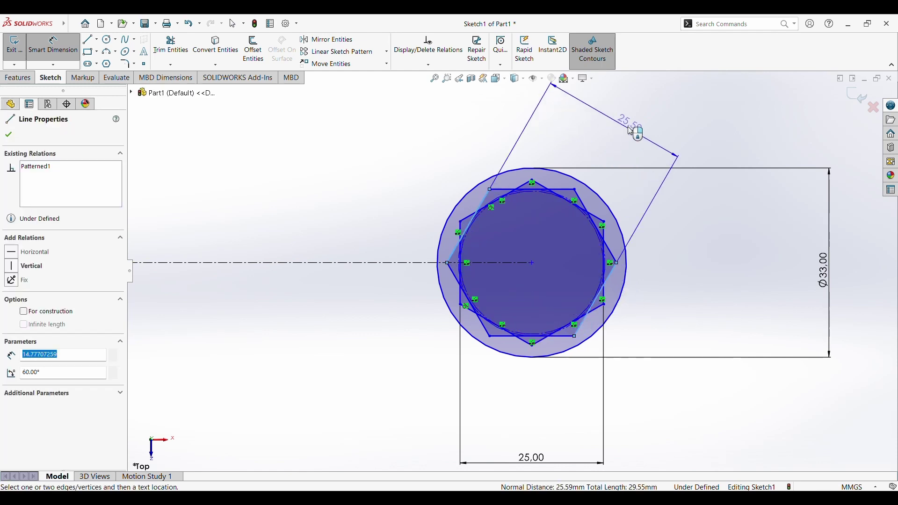
click(631, 131)
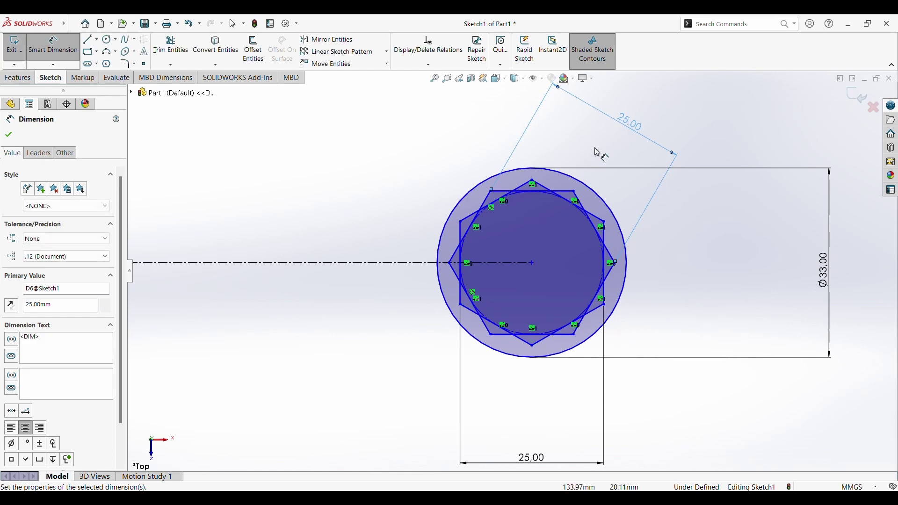
- Power-trim leftover circle arcs and hexagon edges into a twelve-point star socket outline
key(t)
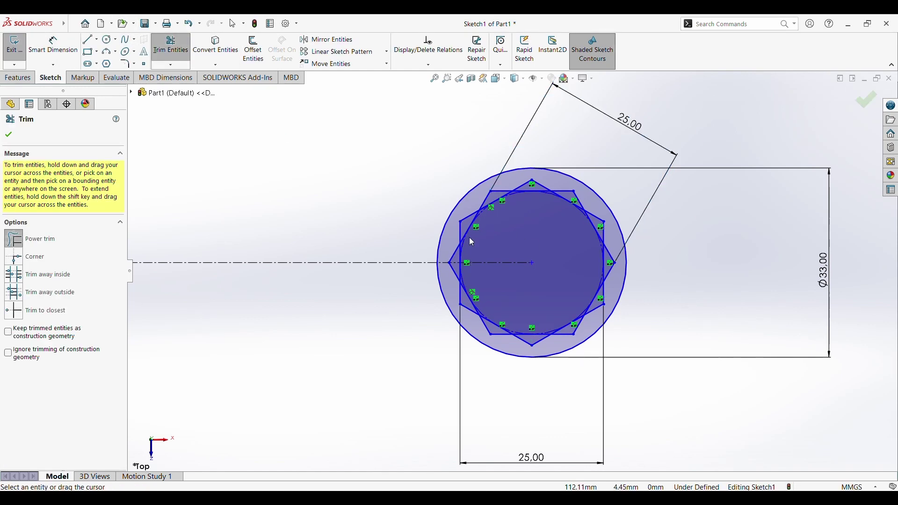
mouse_move(475, 229)
mouse_down()
mouse_move(467, 277)
mouse_move(484, 312)
mouse_move(511, 332)
mouse_move(579, 326)
mouse_move(604, 280)
mouse_move(590, 226)
mouse_move(572, 221)
mouse_move(574, 201)
mouse_move(562, 196)
mouse_move(520, 202)
mouse_up()
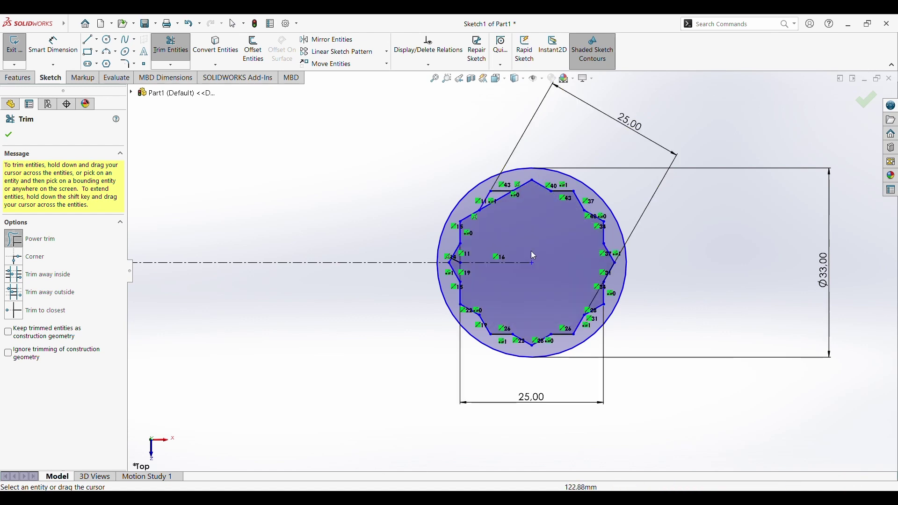
click(508, 206)
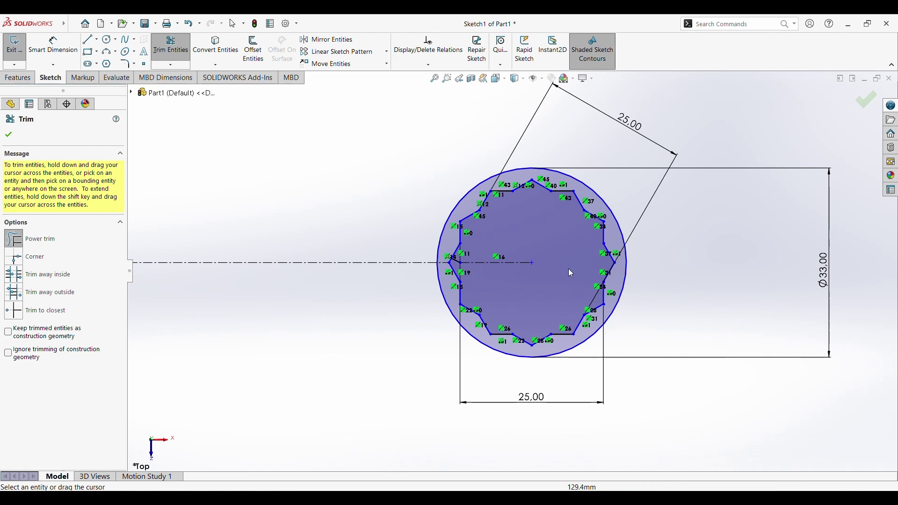
scroll(566, 270, down, 1)
scroll(565, 275, up, 1)
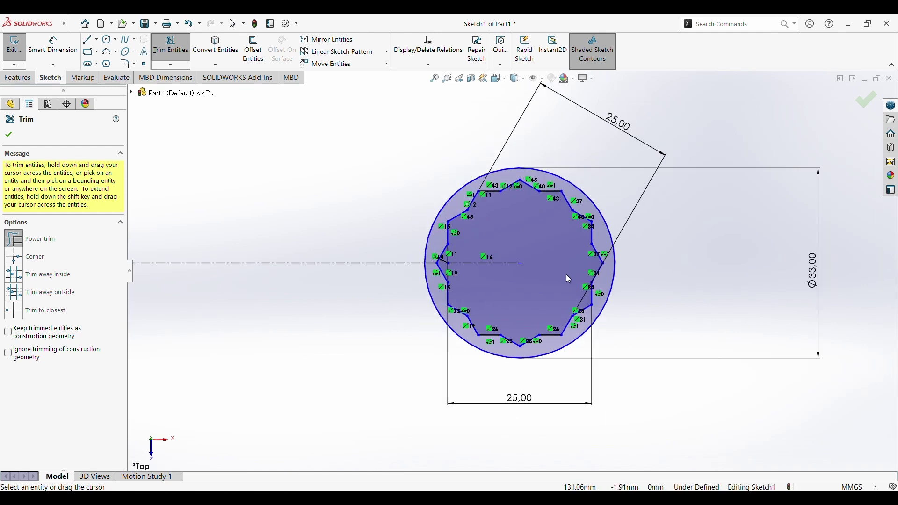
scroll(566, 274, up, 1)
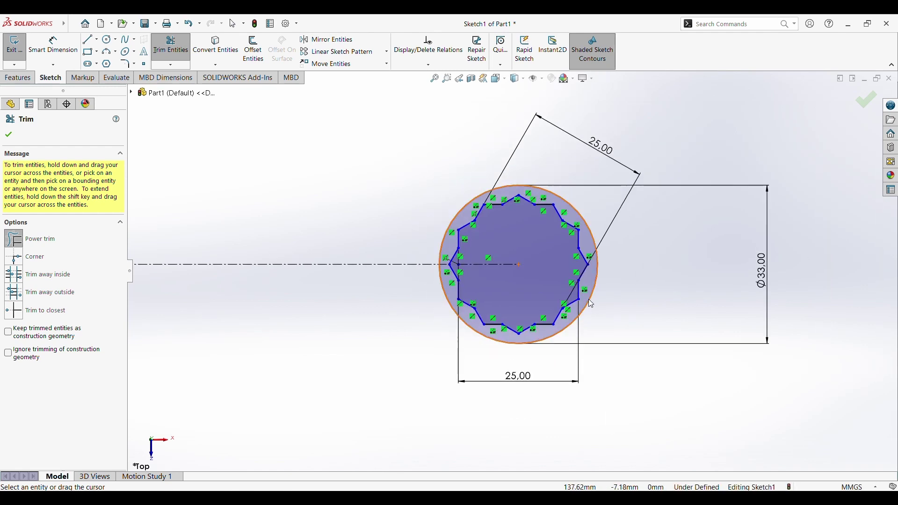
click(9, 135)
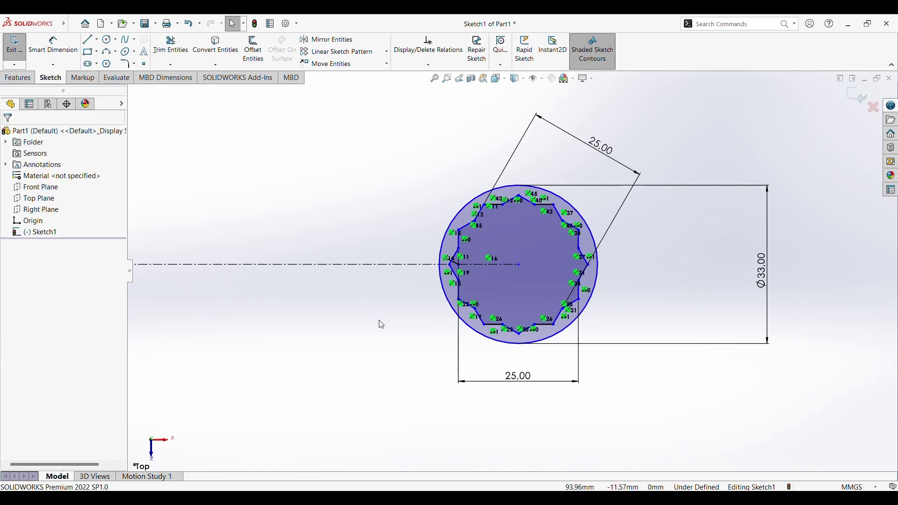
- Dimension the centreline's jaw-end point to the ring circle centre at 240 mm
key(z)
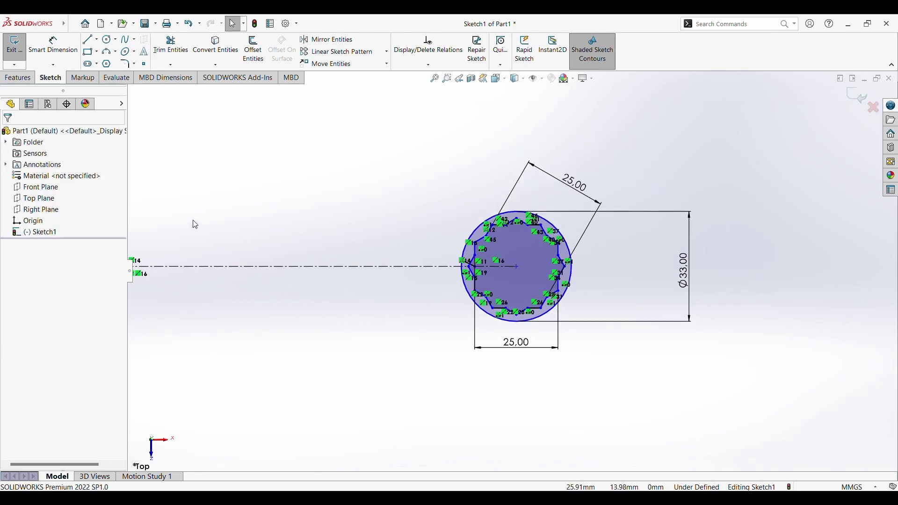
key(f)
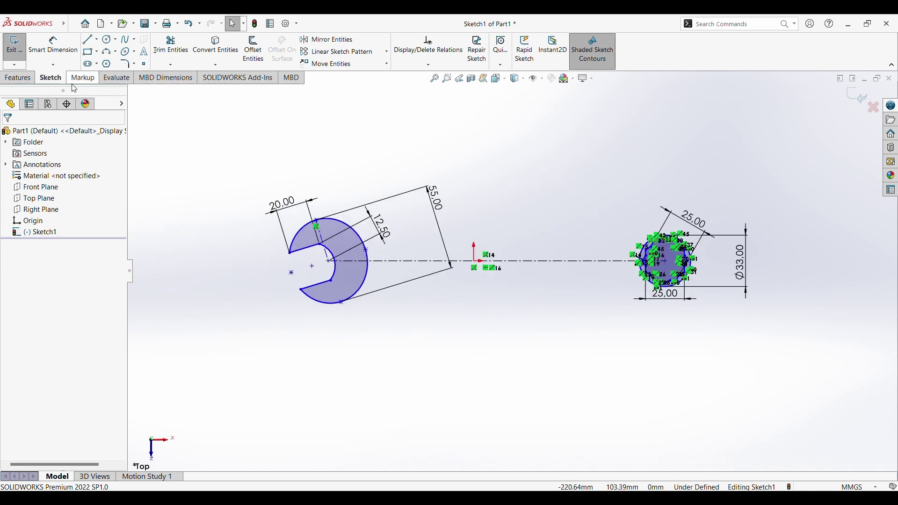
click(53, 44)
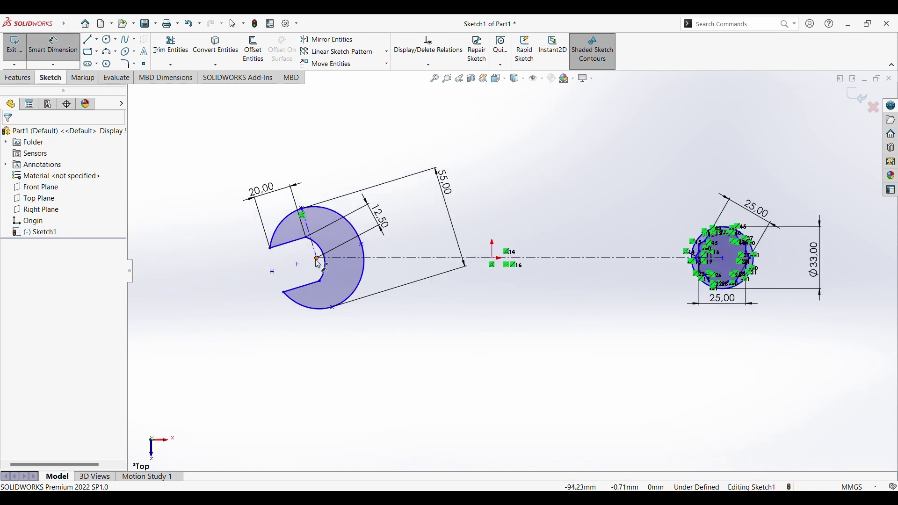
click(318, 262)
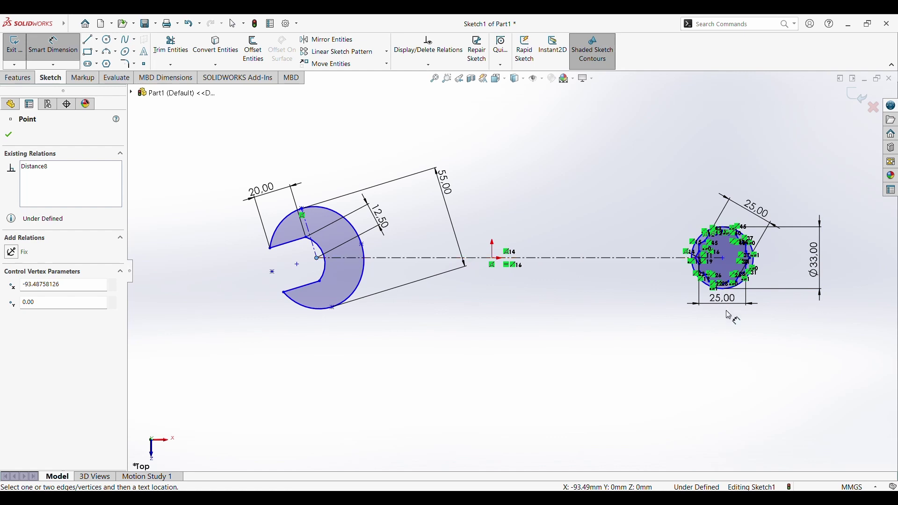
click(724, 262)
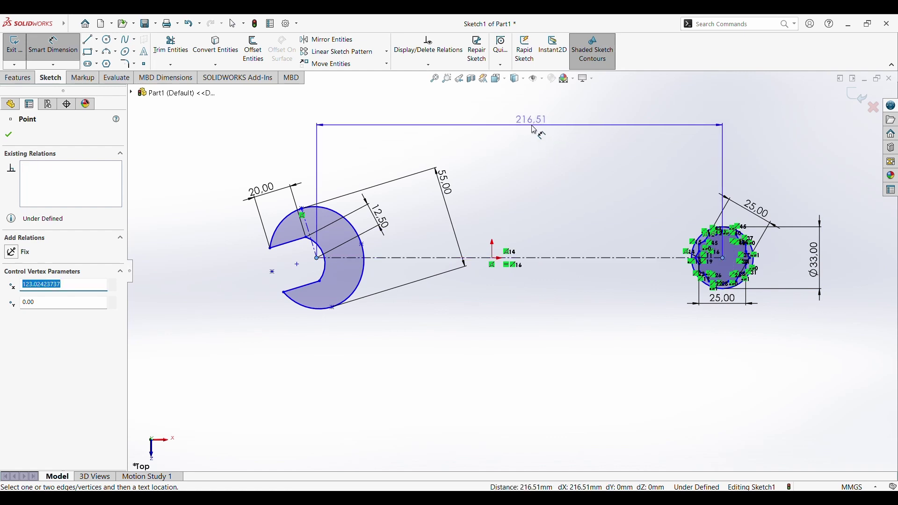
click(533, 133)
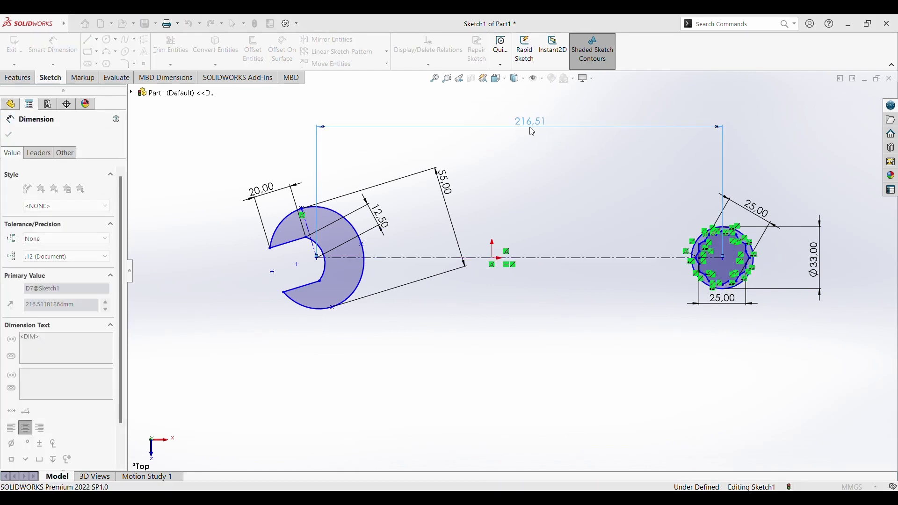
text(240)
key(Return)
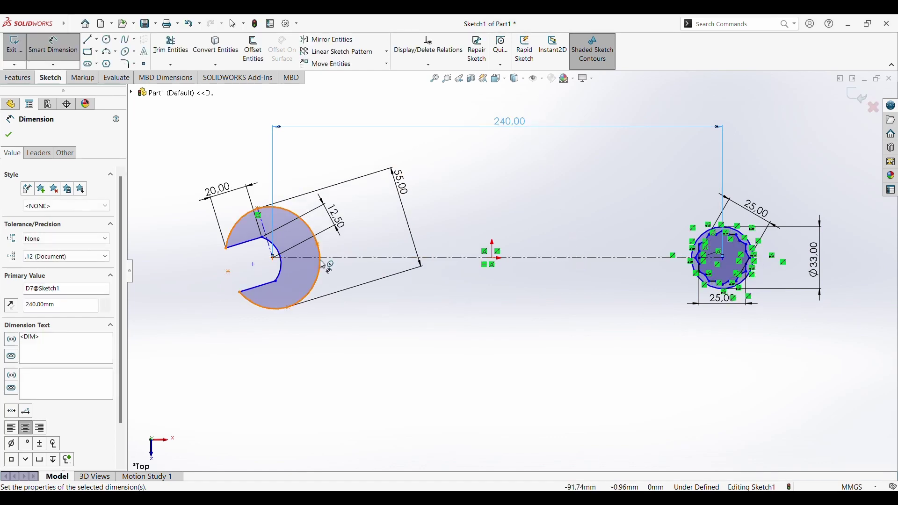
key(l)
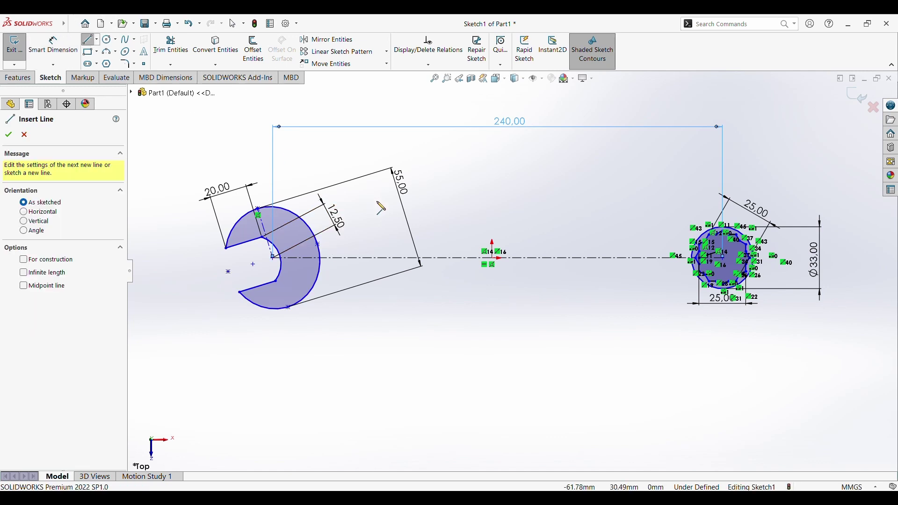
scroll(365, 199, down, 2)
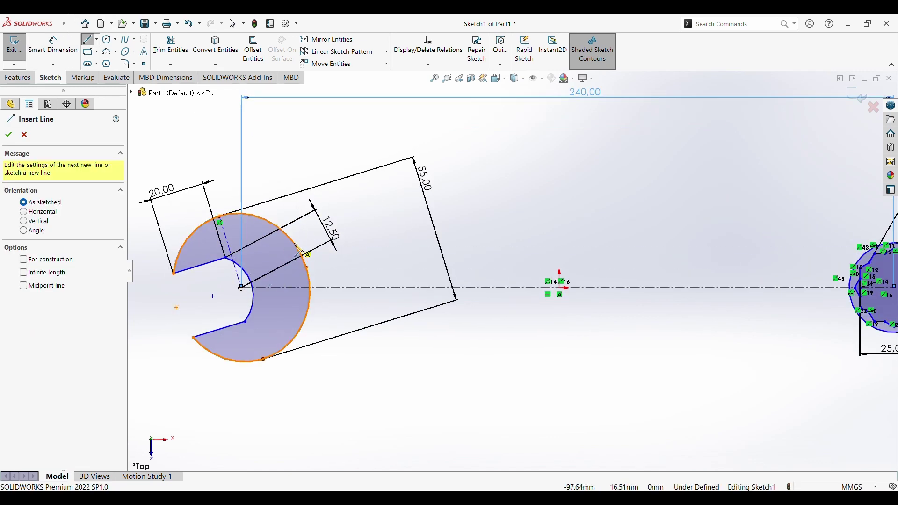
click(220, 216)
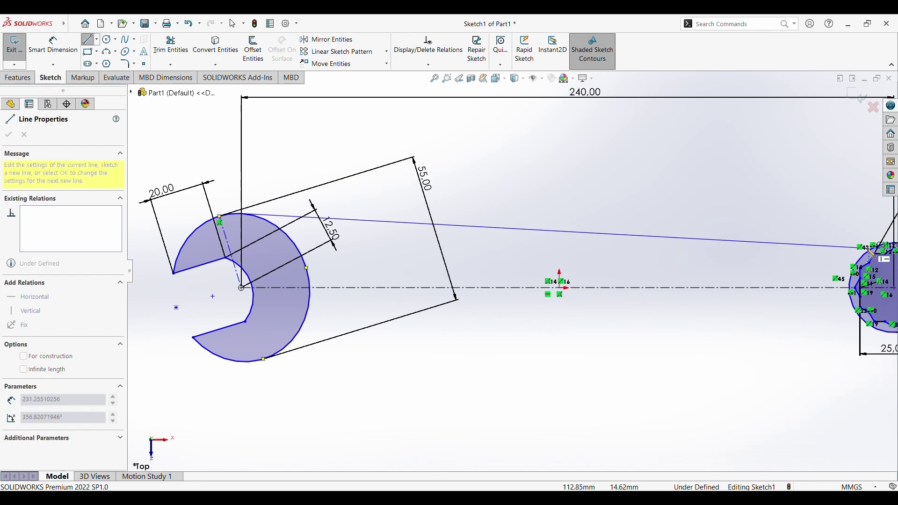
scroll(514, 260, up, 3)
scroll(842, 253, down, 1)
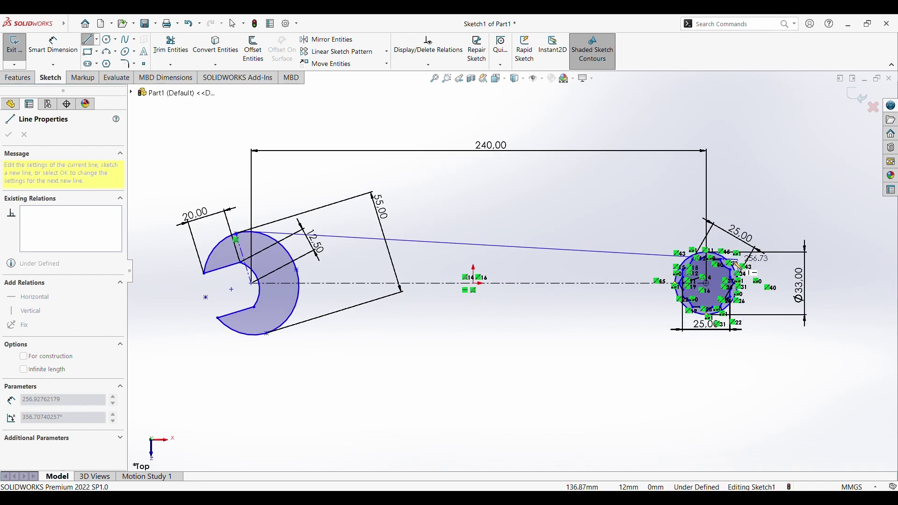
scroll(704, 261, down, 5)
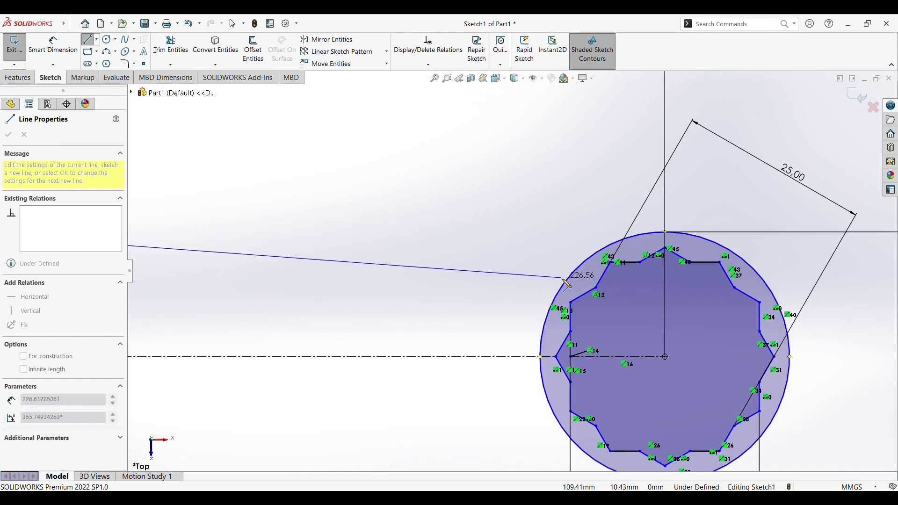
click(545, 255)
key(Escape)
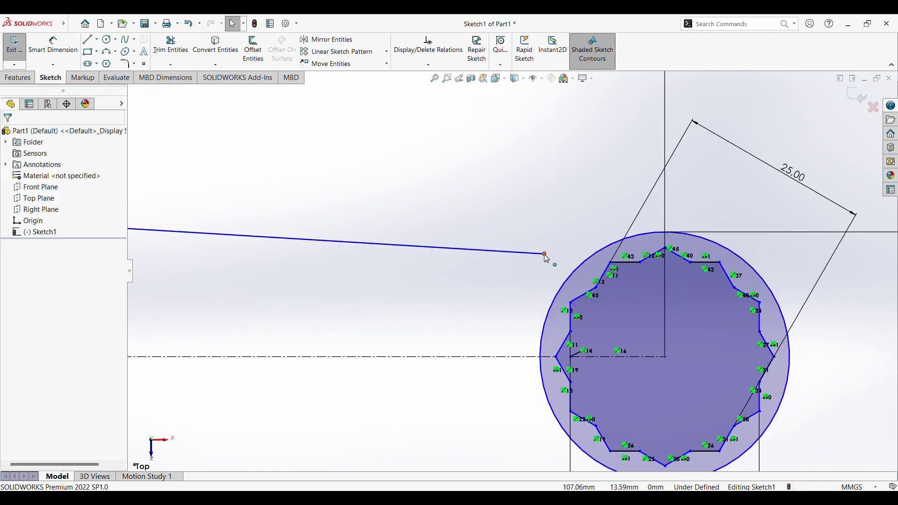
drag(543, 254, 589, 257)
click(500, 263)
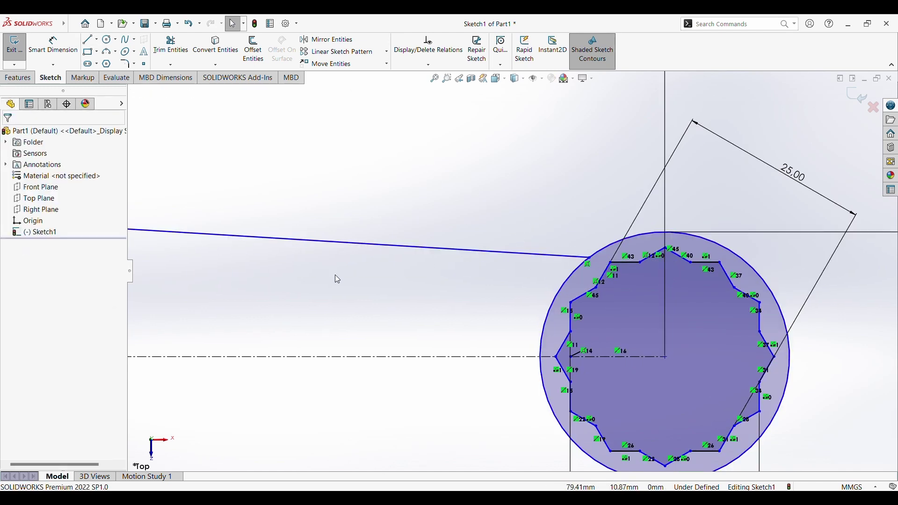
scroll(136, 268, down, 1)
scroll(137, 268, down, 1)
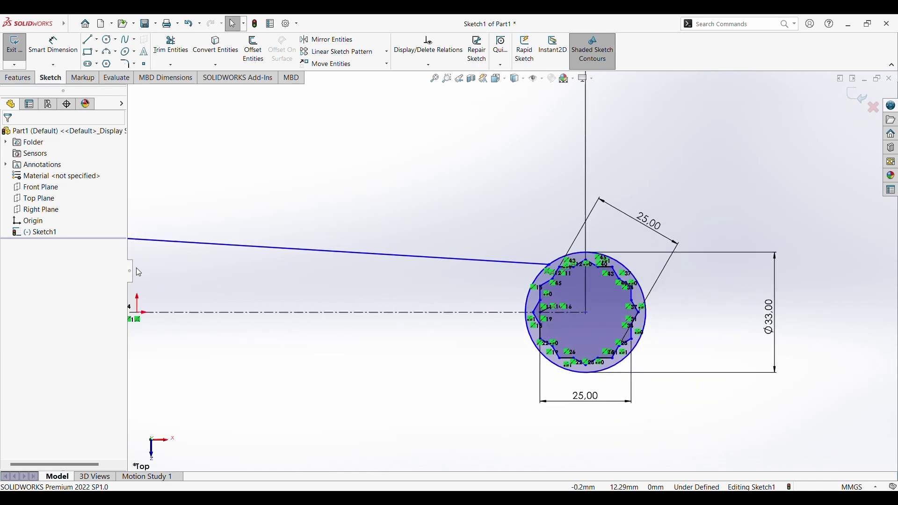
key(f)
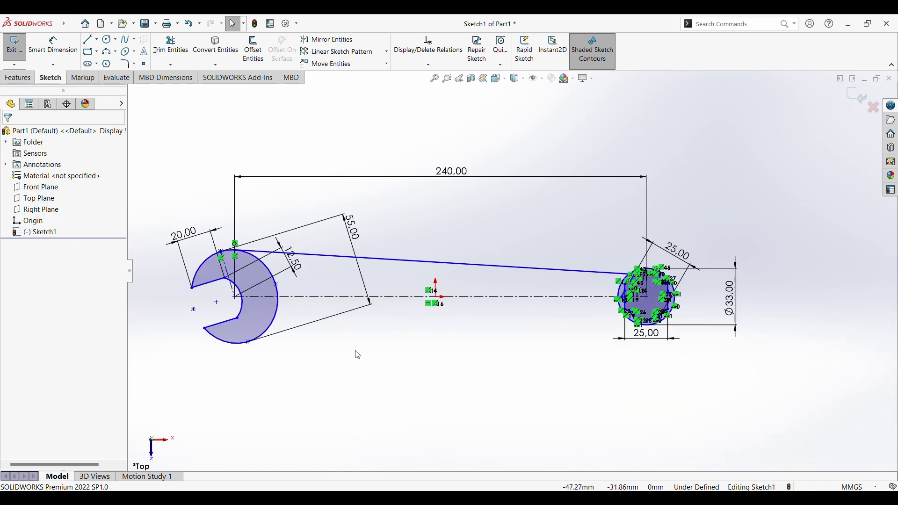
scroll(357, 354, up, 1)
scroll(374, 234, up, 2)
scroll(566, 256, down, 3)
scroll(650, 302, up, 1)
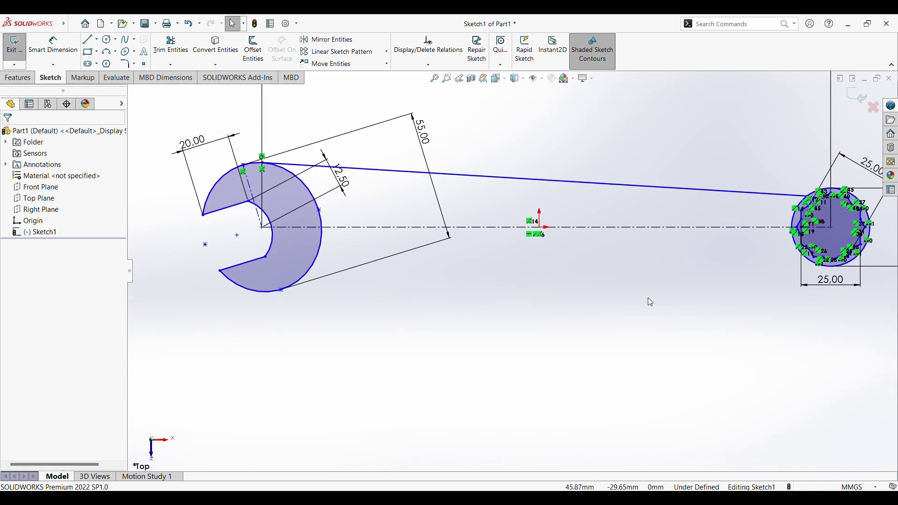
click(291, 165)
click(263, 163)
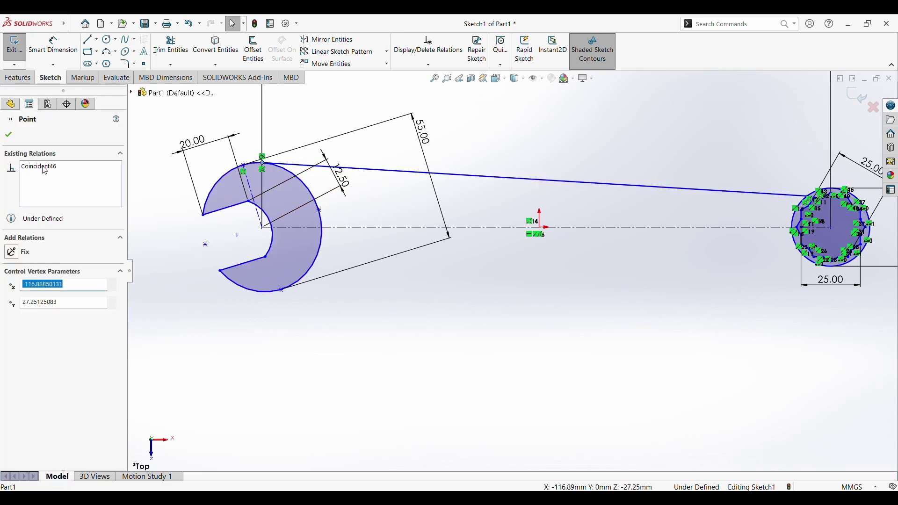
click(33, 171)
key(Delete)
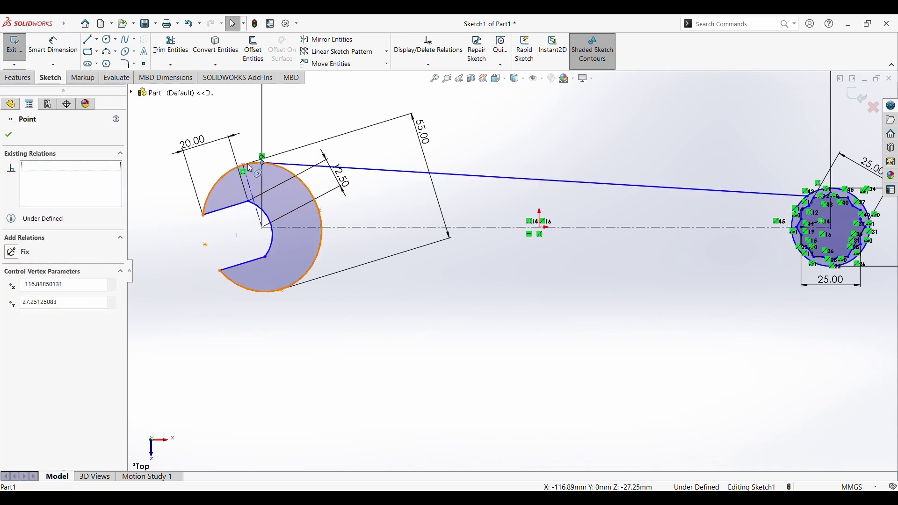
mouse_move(261, 162)
mouse_down()
mouse_move(309, 165)
mouse_move(483, 310)
mouse_up()
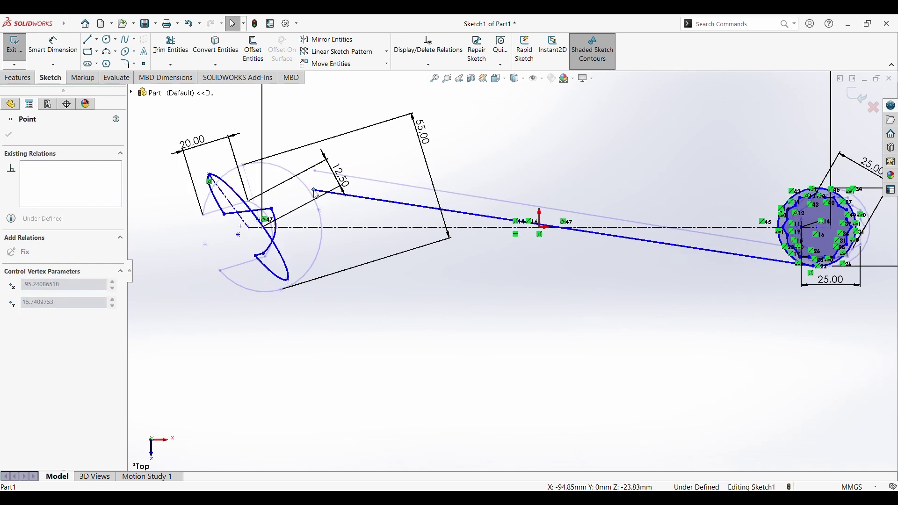
key(ctrl+z)
key(ctrl+z)
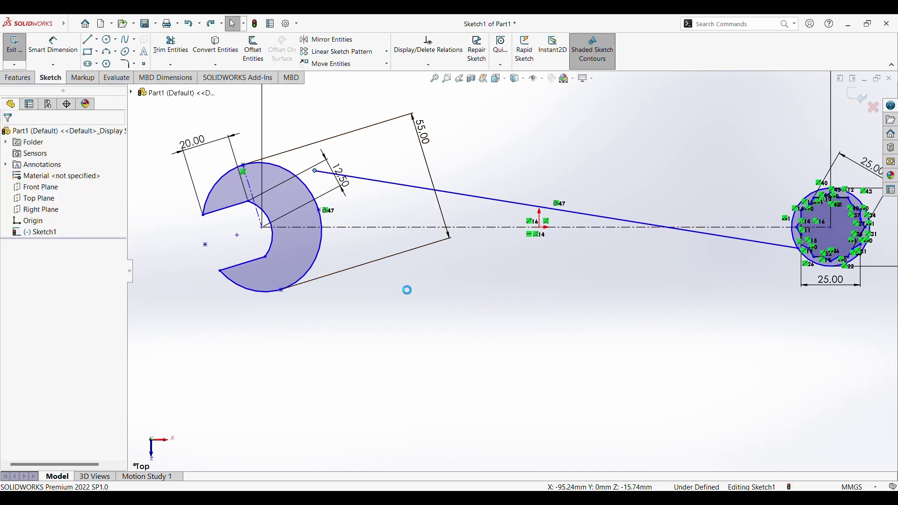
key(ctrl+z)
key(ctrl+z)
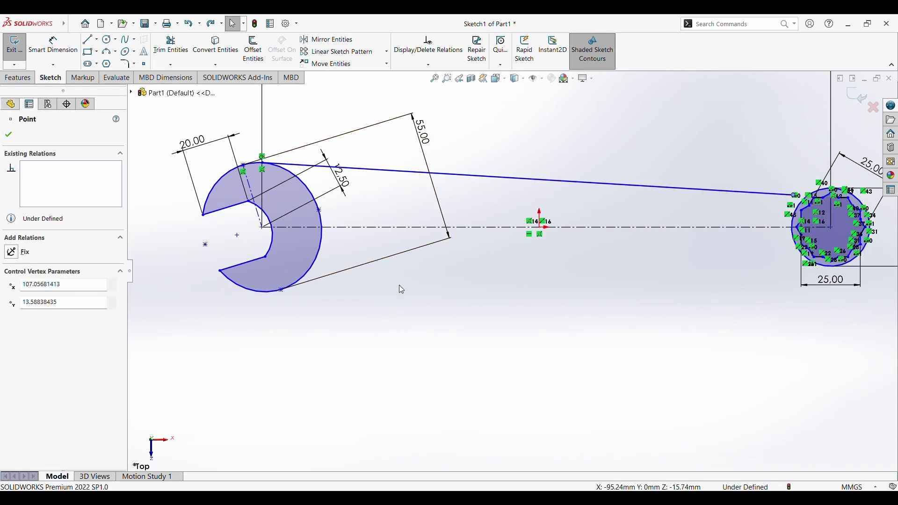
key(ctrl+z)
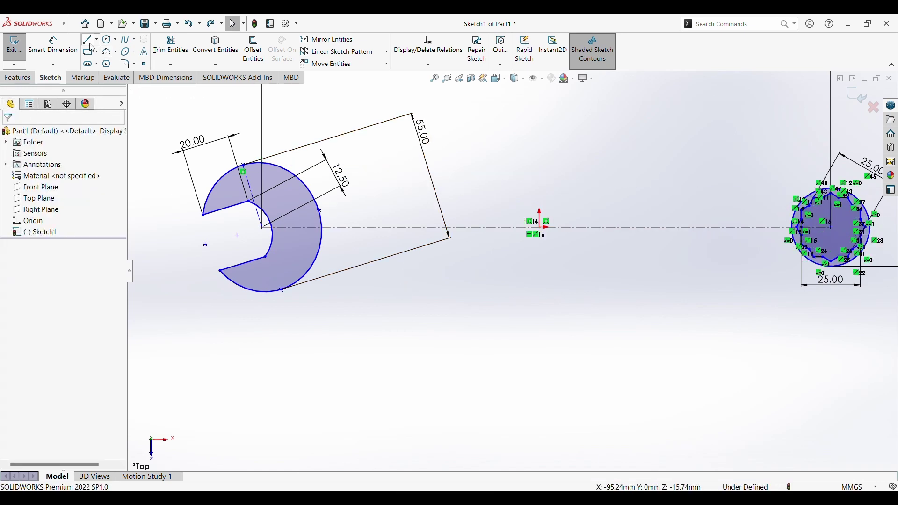
- Draw a horizontal handle line from the jaw arc to the ring circle, 10 mm above the centreline
click(88, 41)
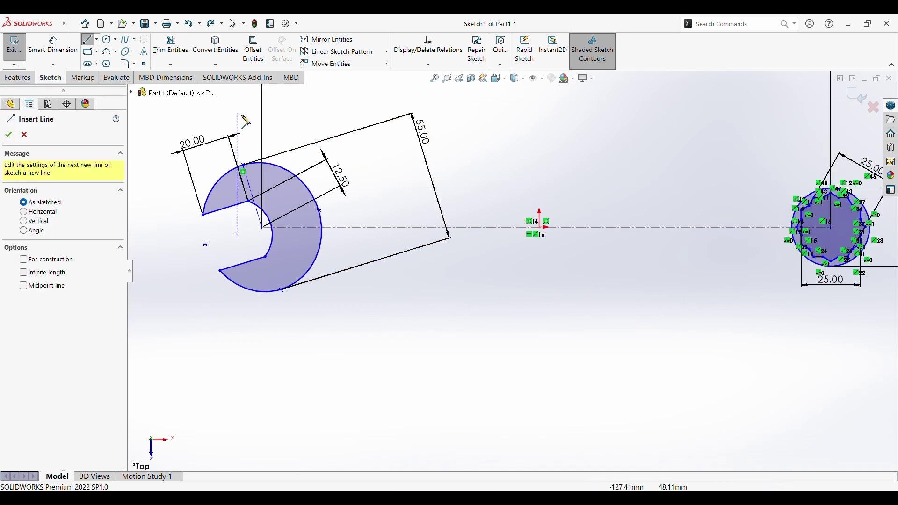
click(317, 202)
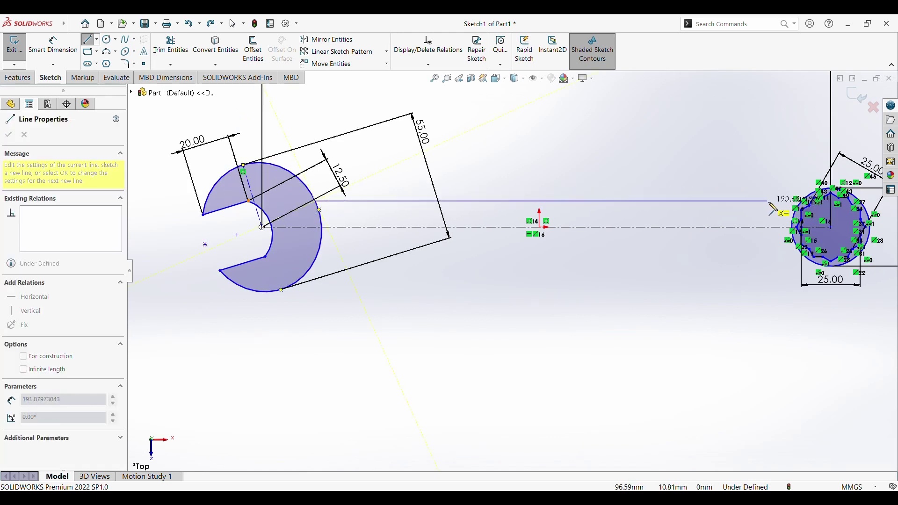
click(800, 202)
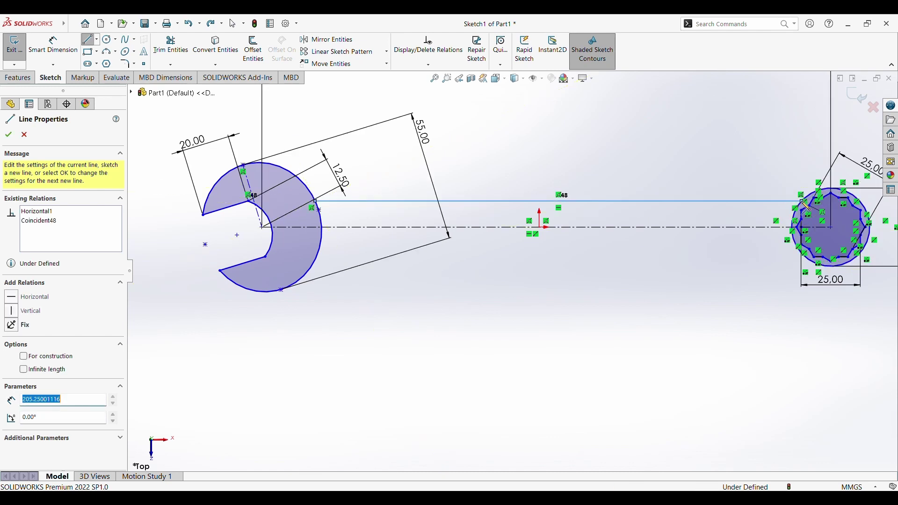
key(Escape)
click(53, 44)
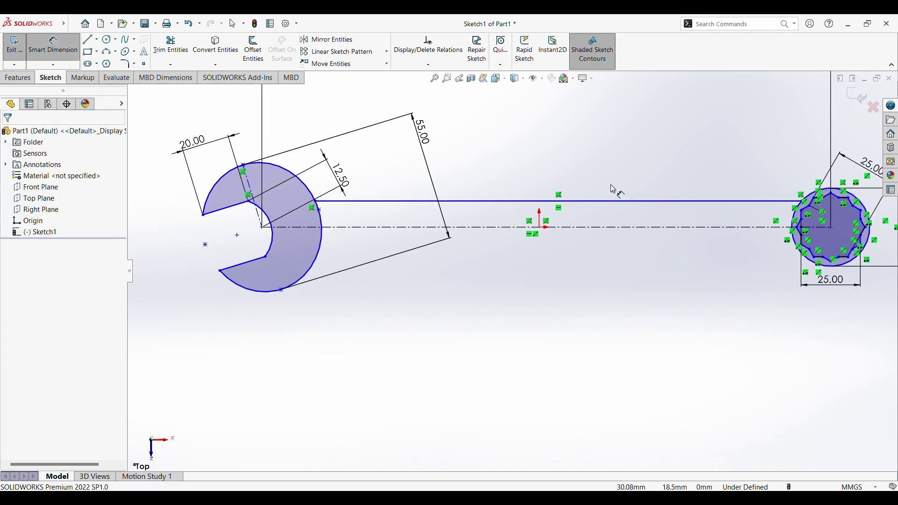
click(525, 201)
drag(535, 178, 536, 168)
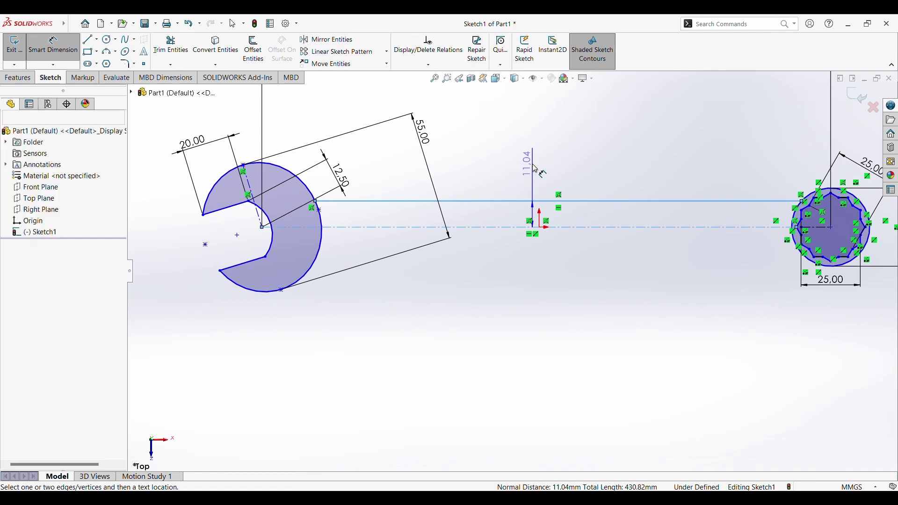
text(10)
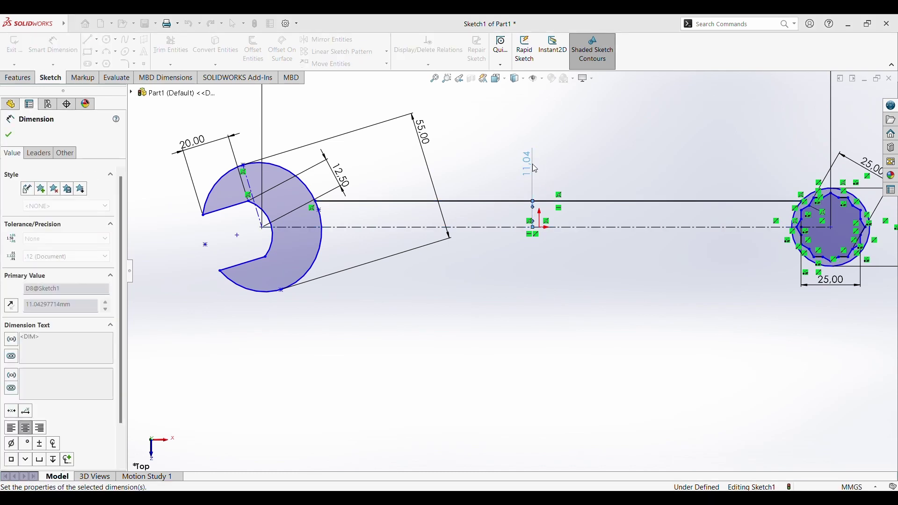
key(Return)
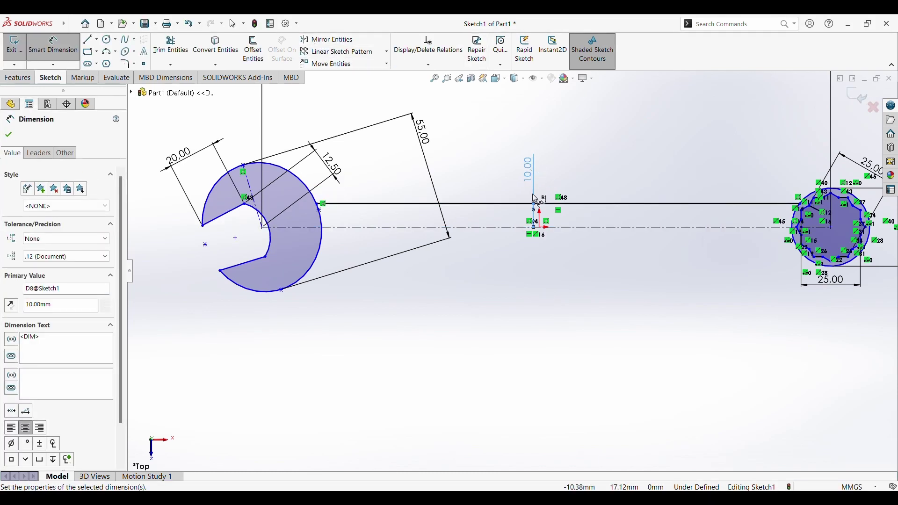
- Mirror the upper handle line about the centreline to create the lower handle edge
click(316, 41)
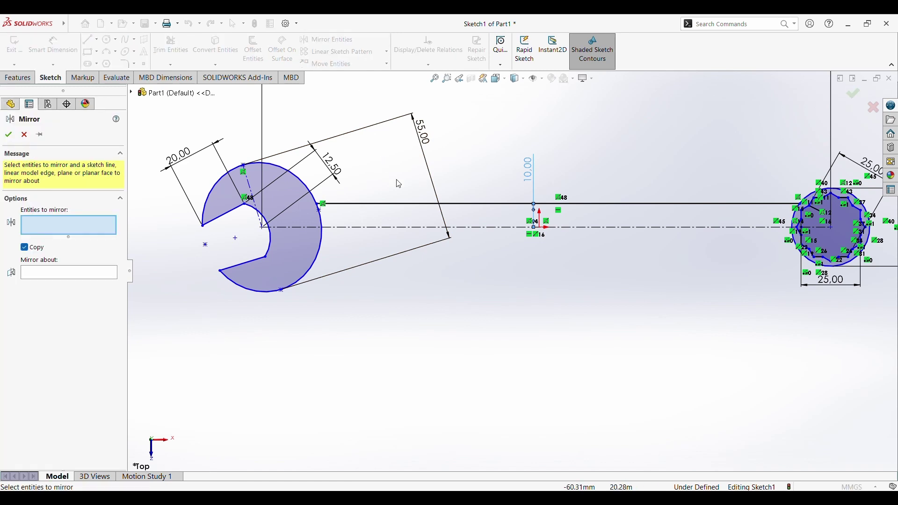
click(397, 204)
click(56, 279)
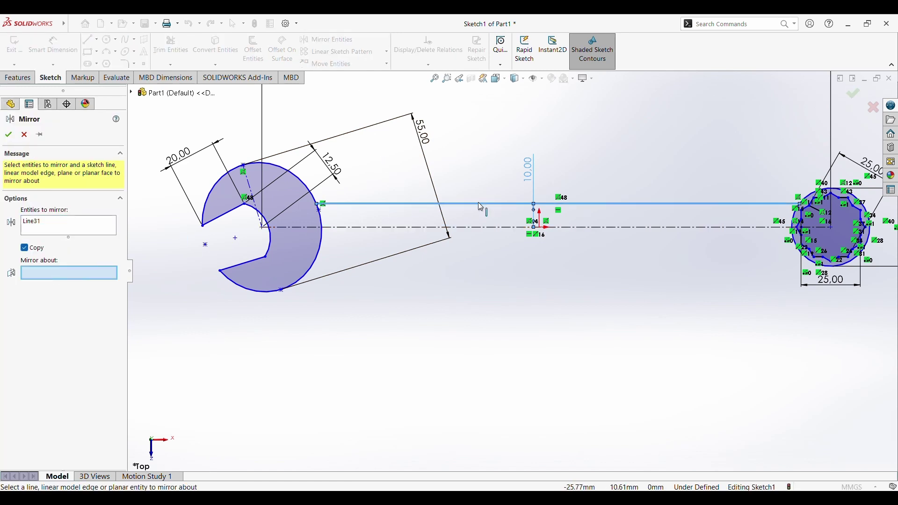
click(429, 227)
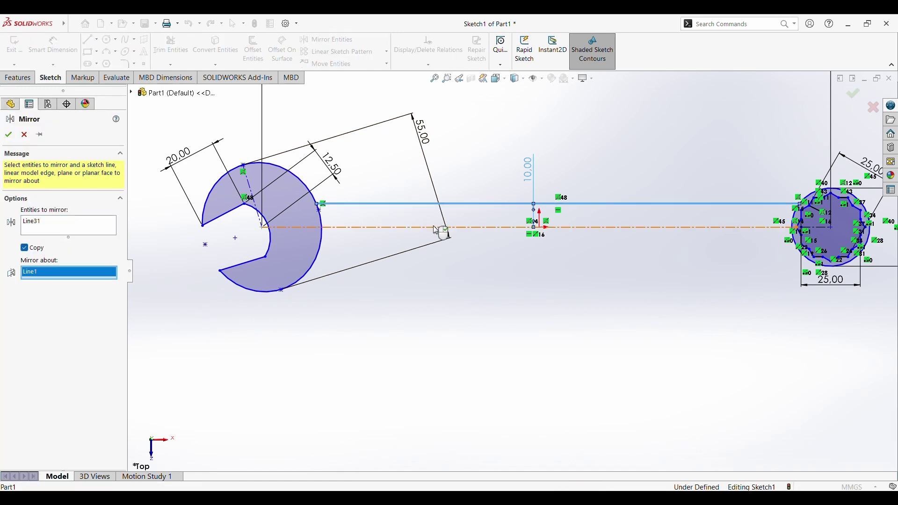
click(15, 136)
- Inspect the mirrored lower line's endpoint to confirm its symmetric relation
scroll(355, 222, down, 3)
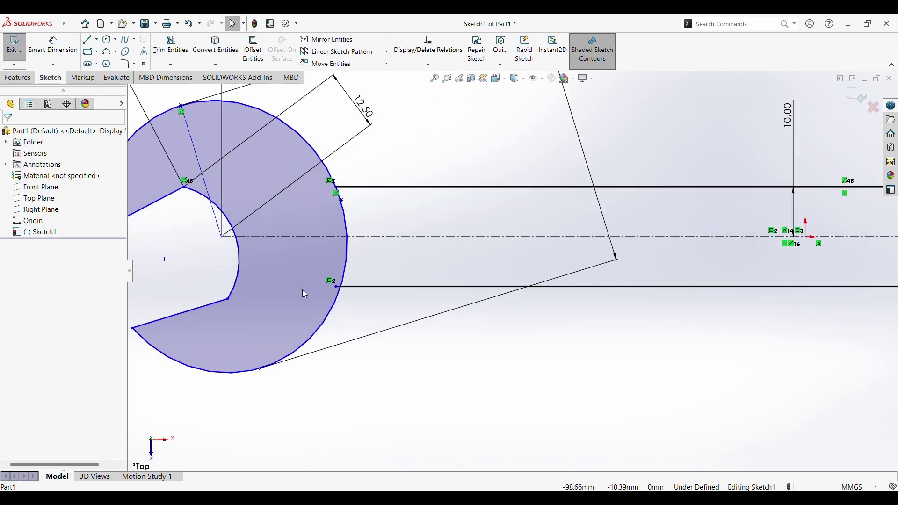
scroll(302, 290, down, 3)
click(401, 282)
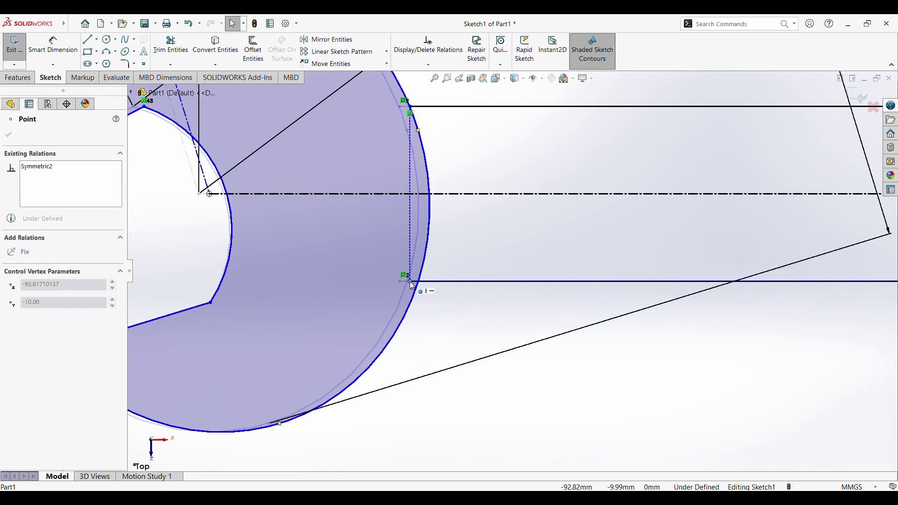
click(401, 282)
click(455, 316)
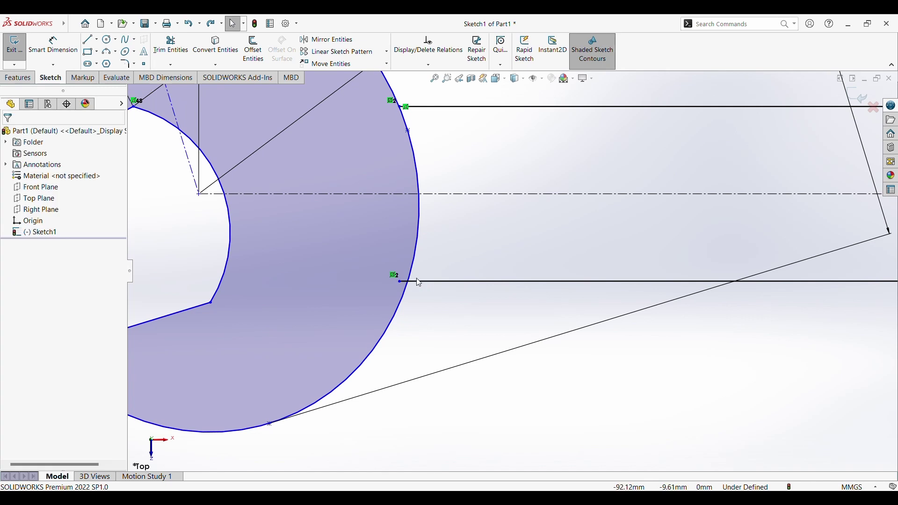
click(422, 282)
click(400, 282)
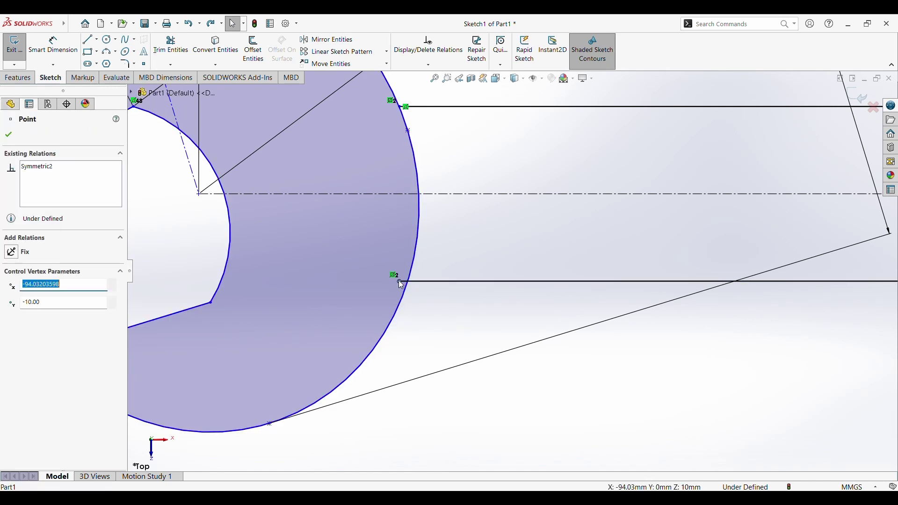
click(50, 169)
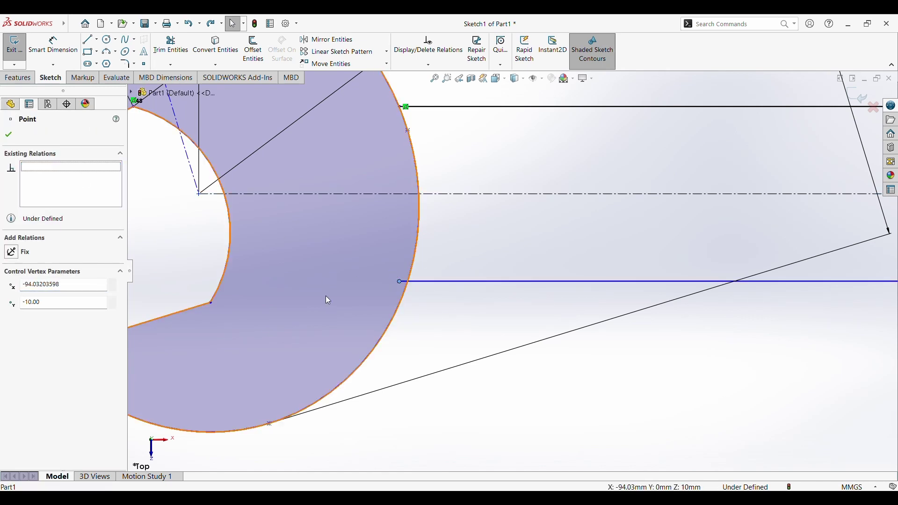
key(Escape)
click(401, 283)
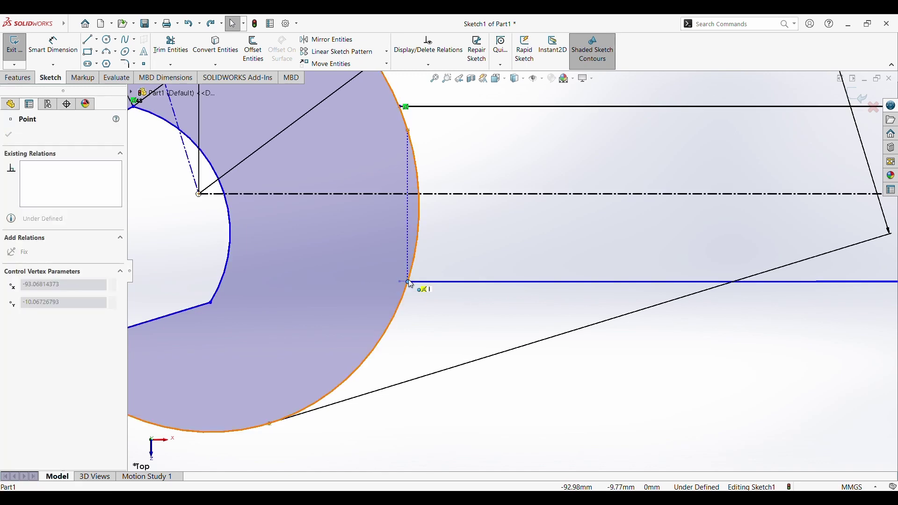
key(Escape)
- Pan over to review the ring end of the outline, then exit the sketch
scroll(512, 271, up, 5)
ctrl+middle_drag(814, 276, 579, 290)
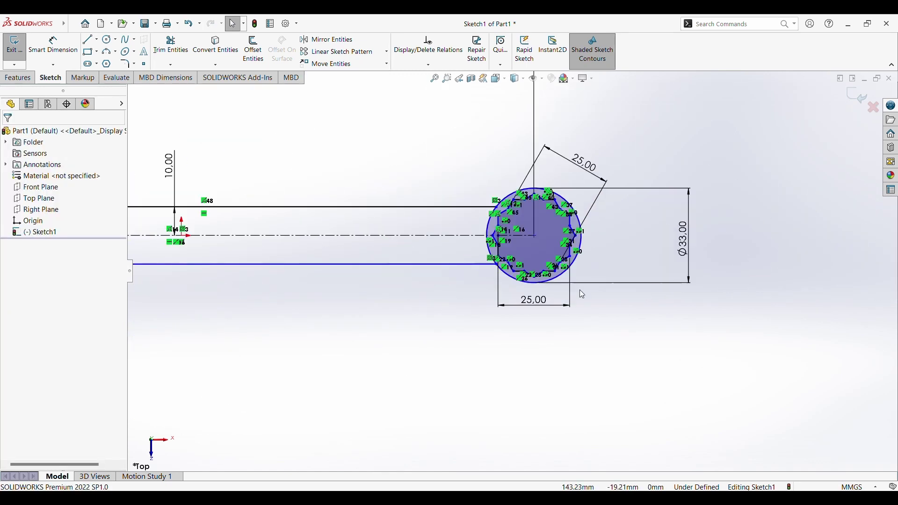
scroll(580, 290, down, 3)
scroll(419, 254, down, 3)
scroll(486, 274, up, 5)
scroll(430, 306, up, 2)
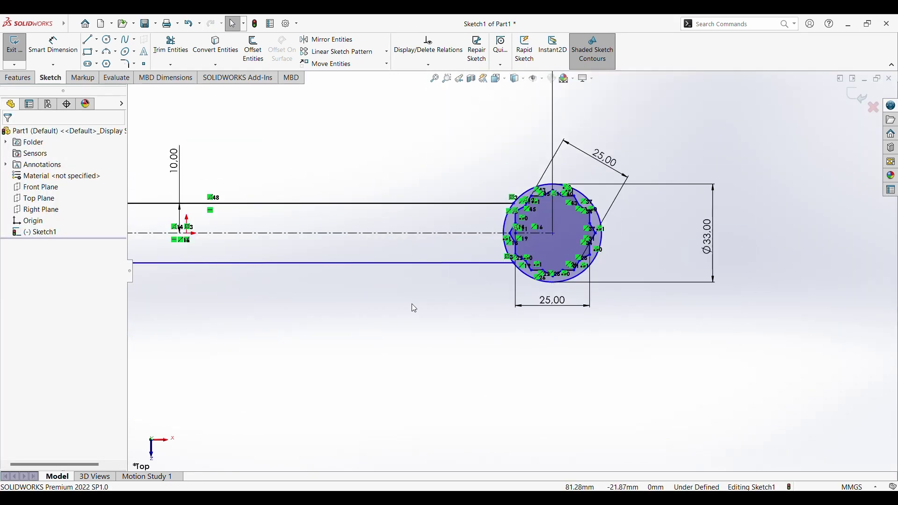
scroll(405, 306, up, 2)
scroll(398, 308, up, 2)
scroll(394, 307, down, 1)
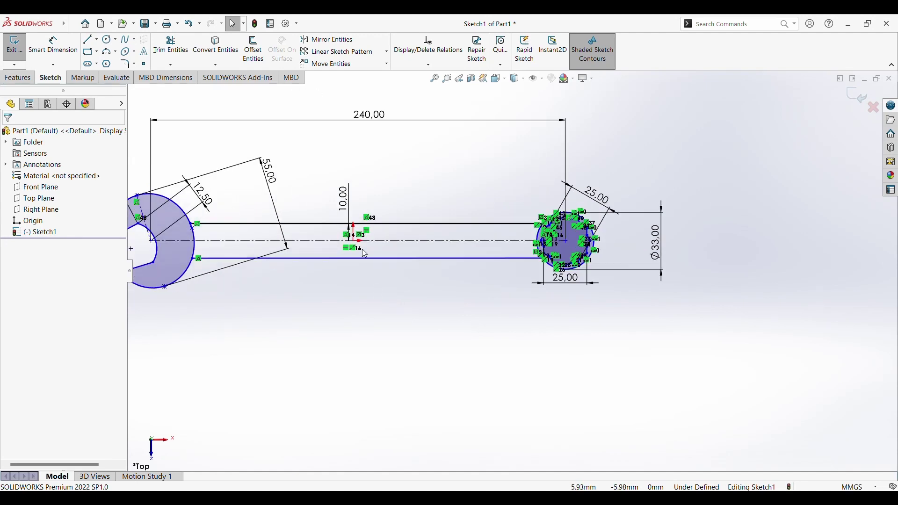
scroll(363, 257, up, 2)
scroll(300, 246, down, 2)
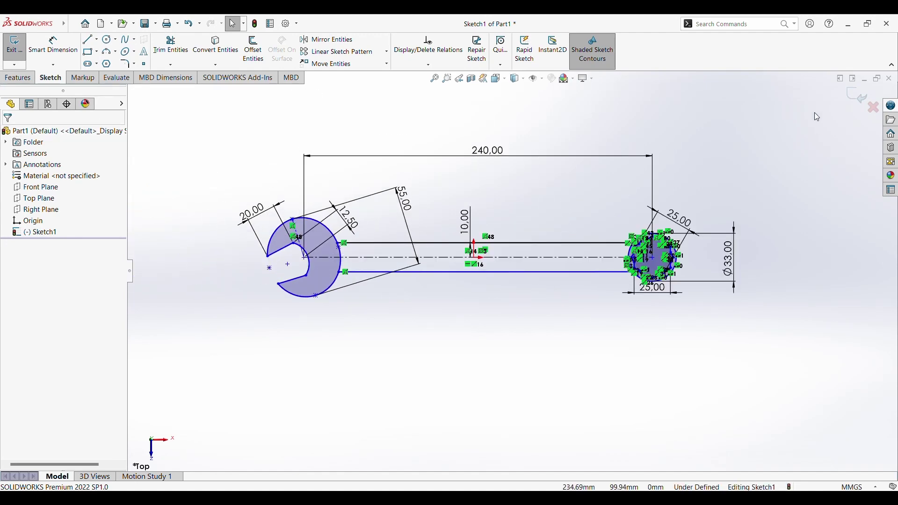
click(860, 102)
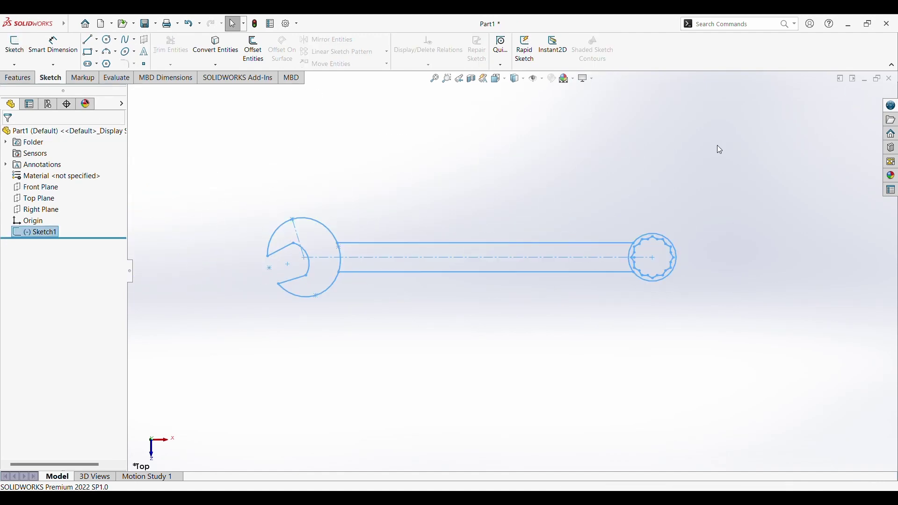
- Extrude the jaw head region and both ring contours 10 mm blind as Boss-Extrude1
click(17, 78)
click(19, 49)
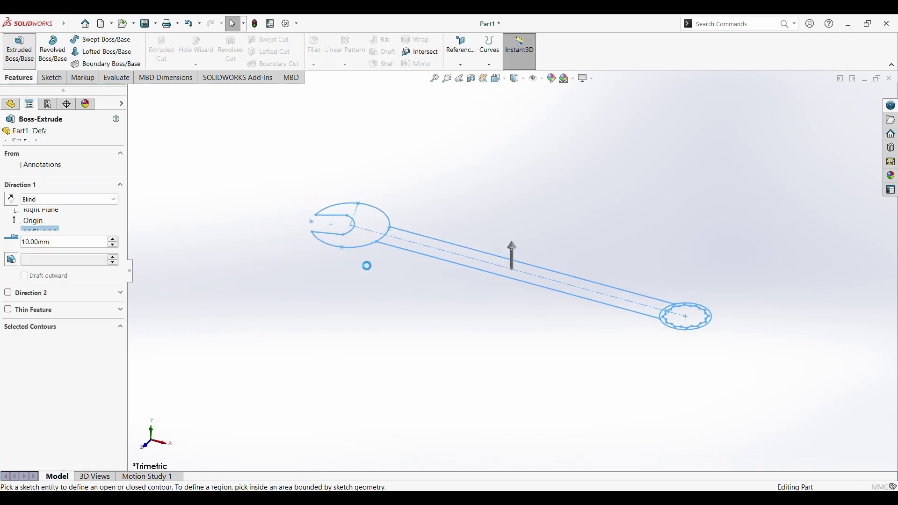
click(370, 220)
middle_drag(370, 219, 353, 357)
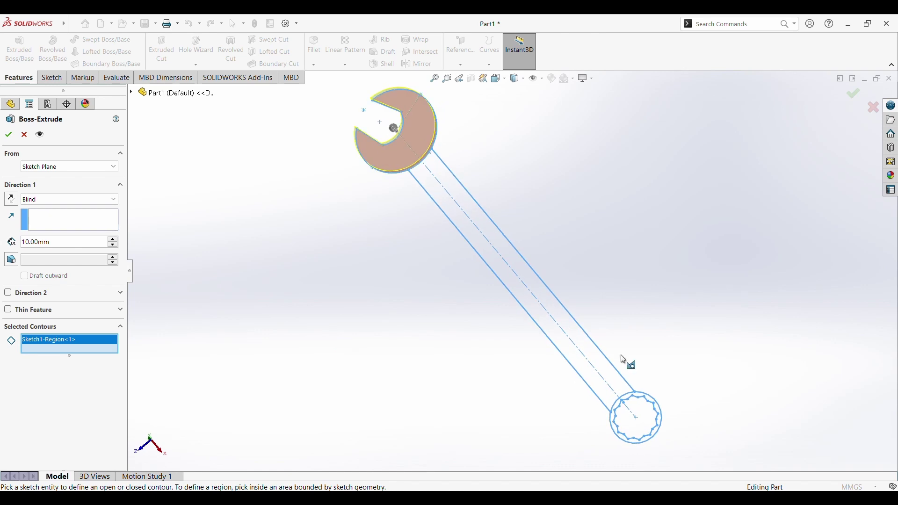
scroll(617, 386, down, 2)
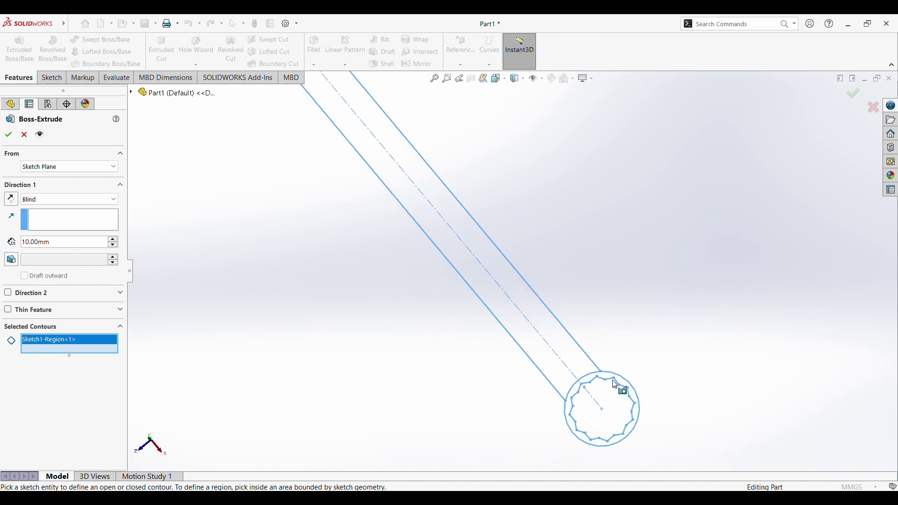
click(635, 393)
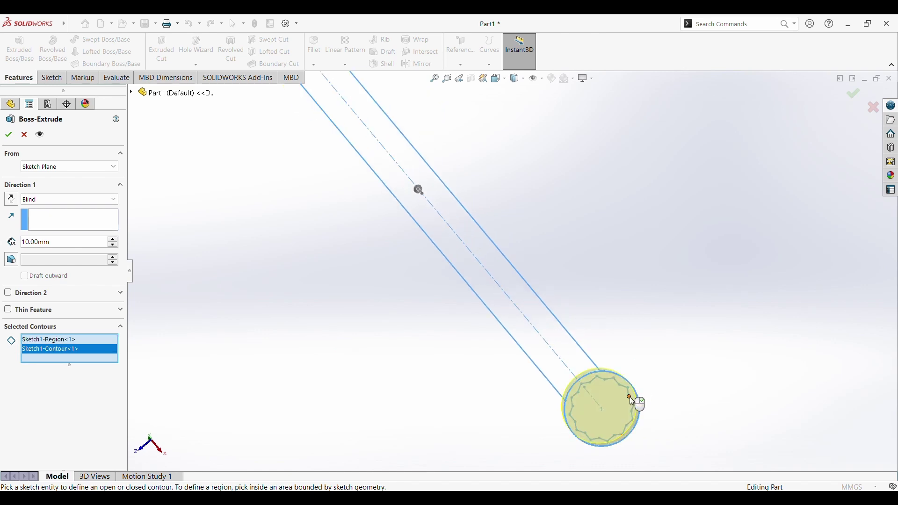
click(632, 396)
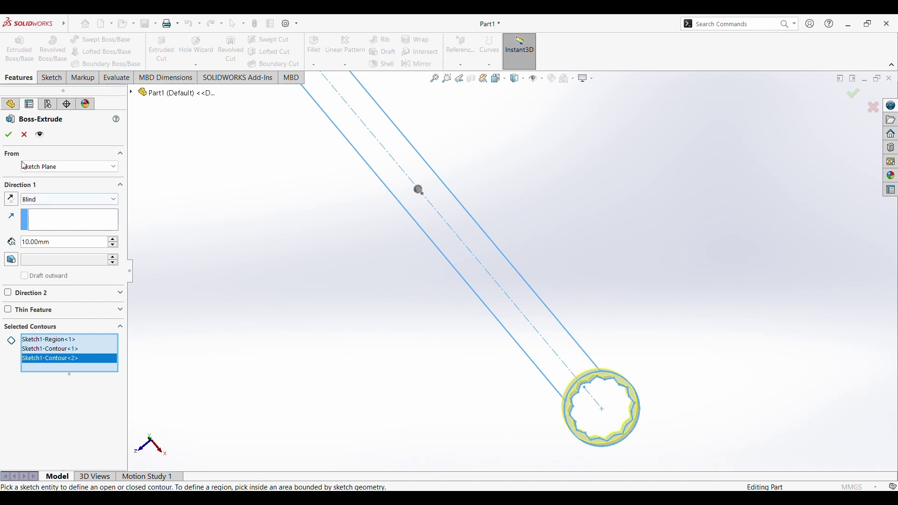
click(8, 135)
mouse_move(427, 205)
middle_down()
mouse_move(415, 270)
mouse_move(456, 330)
mouse_move(387, 327)
mouse_move(349, 413)
mouse_move(362, 159)
mouse_move(415, 177)
mouse_move(402, 210)
mouse_move(374, 237)
mouse_move(457, 184)
mouse_move(444, 211)
mouse_move(437, 206)
middle_up()
scroll(353, 262, up, 2)
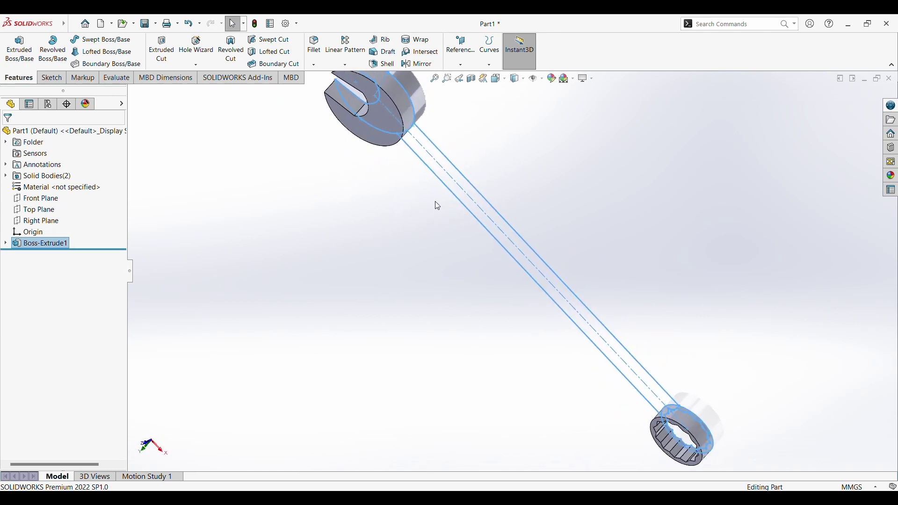
- Reopen Boss-Extrude1 for editing and confirm it unchanged
click(22, 245)
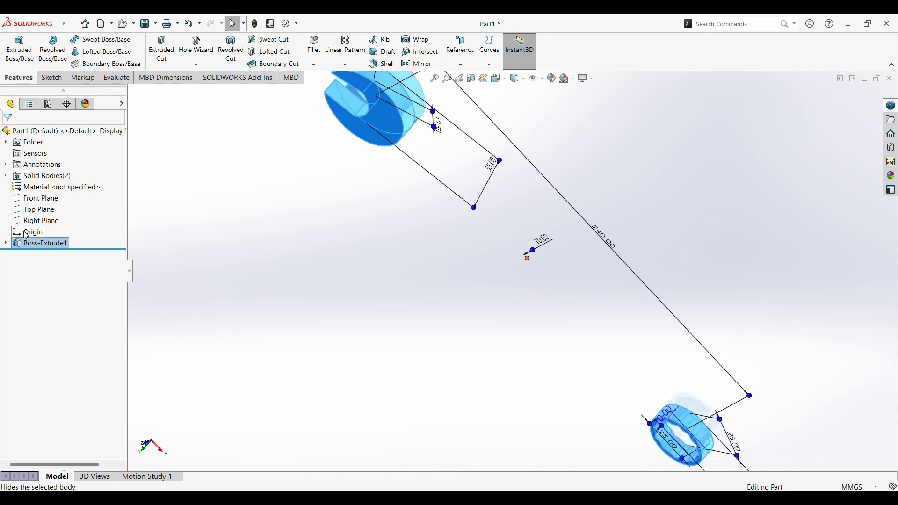
click(30, 218)
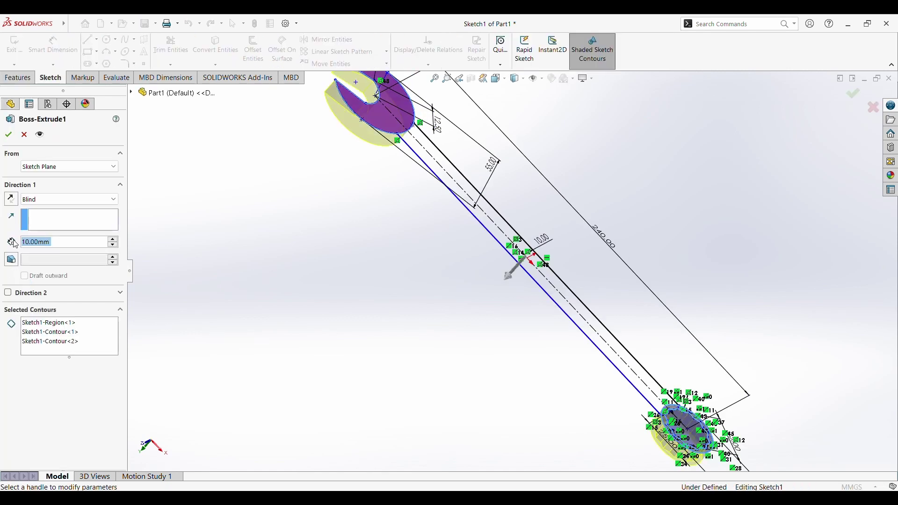
scroll(50, 200, down, 5)
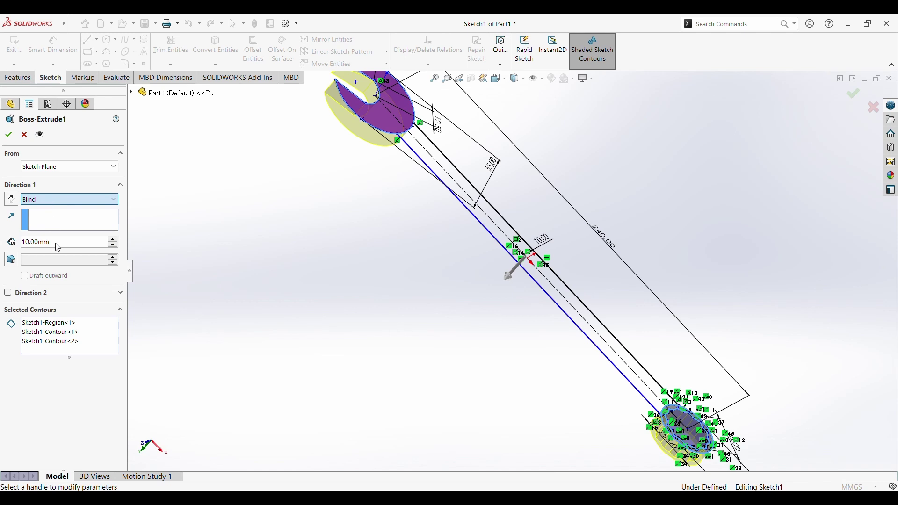
click(9, 134)
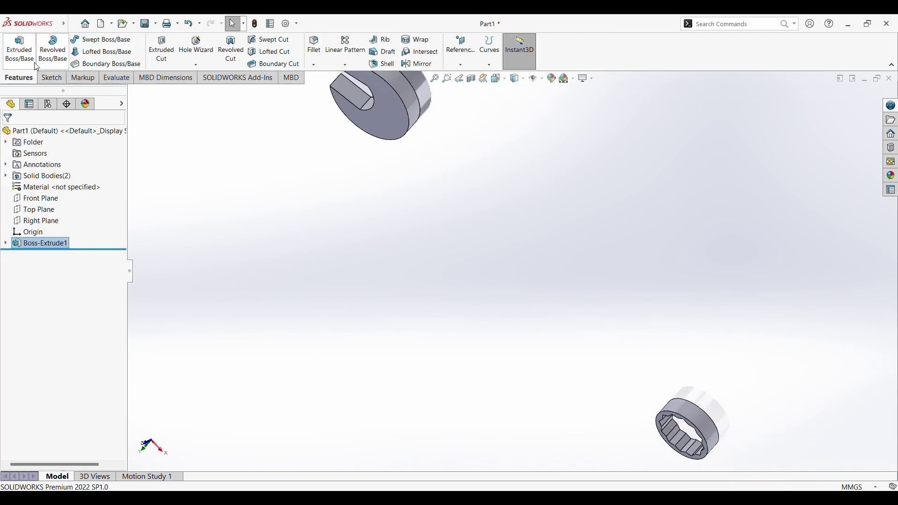
click(19, 47)
key(Escape)
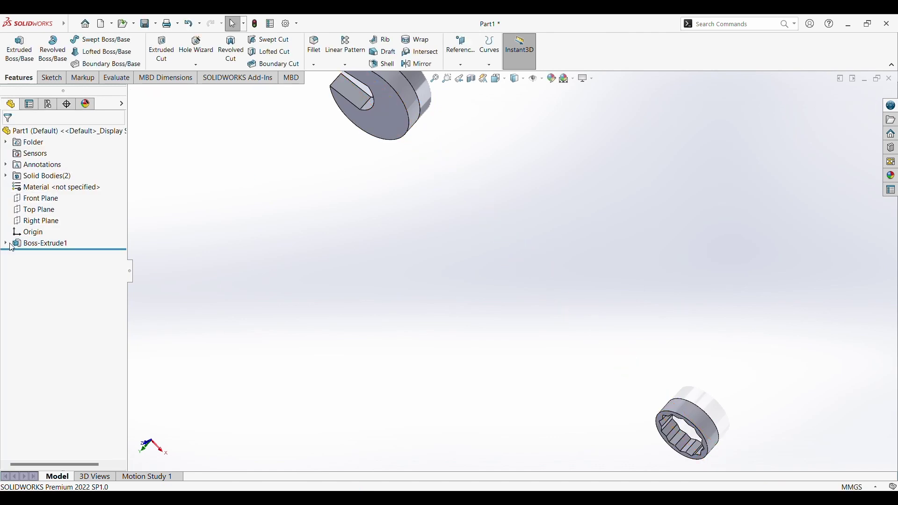
- Extrude Sketch1's handle contour as a 6 mm mid-plane thin feature merged with the heads
click(6, 243)
click(47, 254)
click(12, 66)
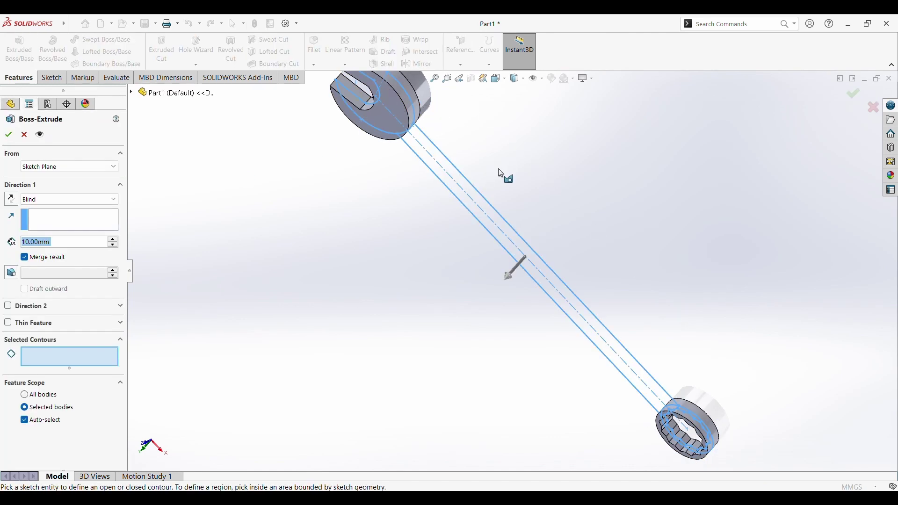
click(477, 189)
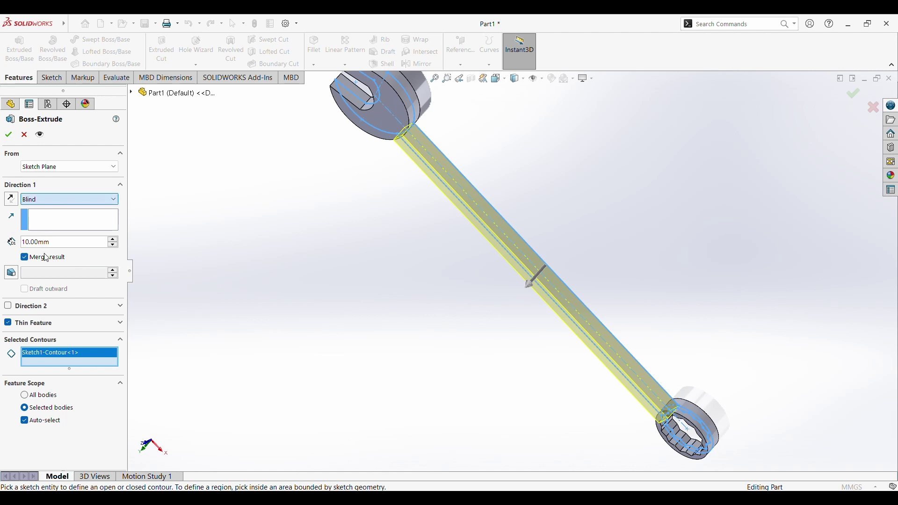
key(Down)
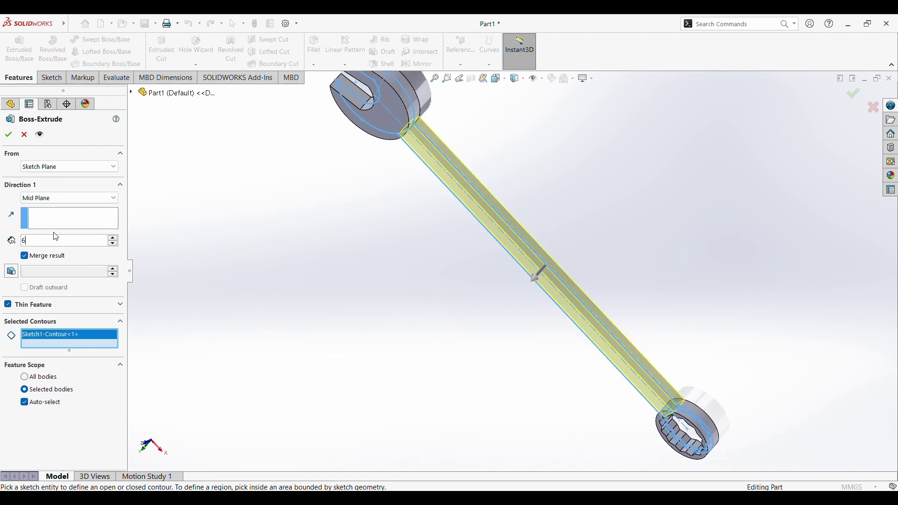
key(Return)
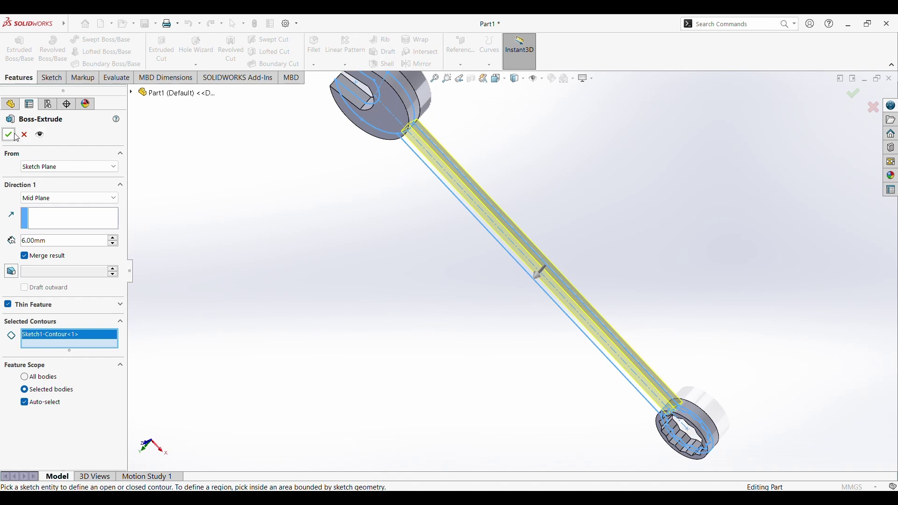
click(14, 135)
mouse_move(427, 314)
middle_down()
mouse_move(597, 323)
mouse_move(505, 421)
mouse_move(401, 379)
middle_up()
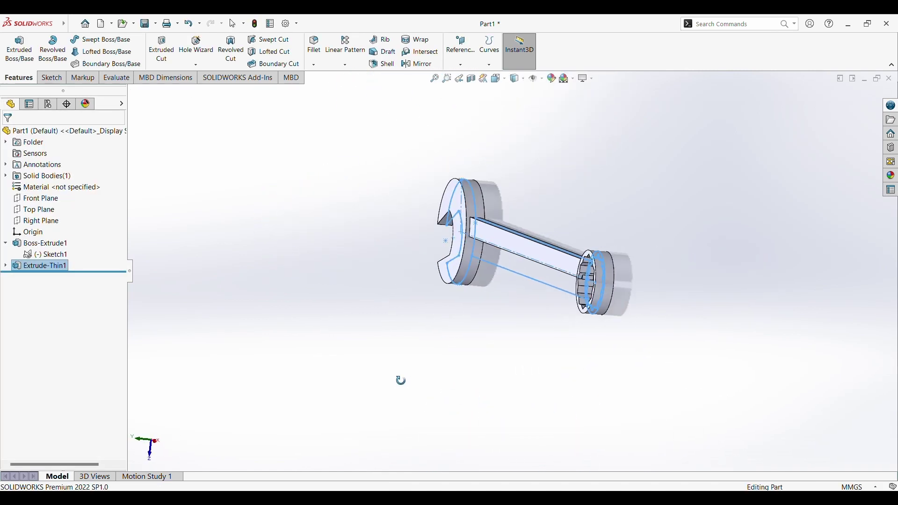
click(6, 266)
- Reopen Extrude-Thin1, then remove the thin handle extrusion
click(29, 279)
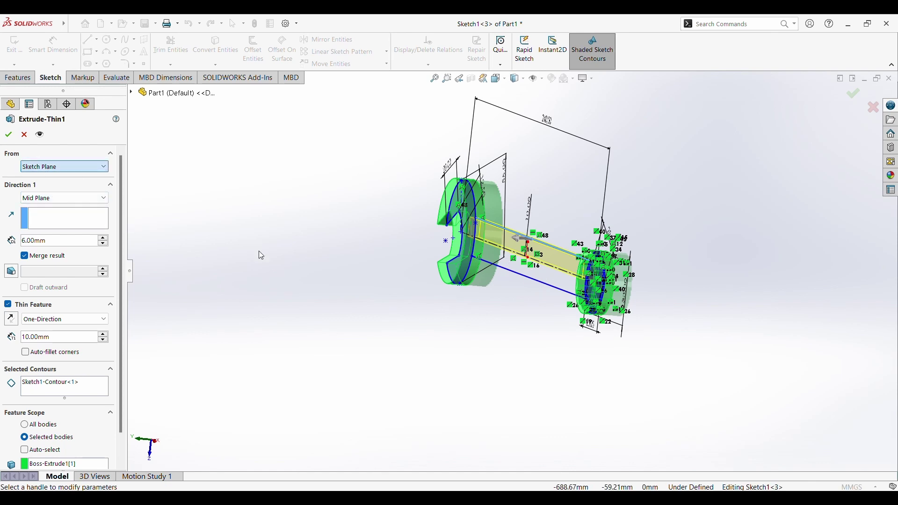
key(Return)
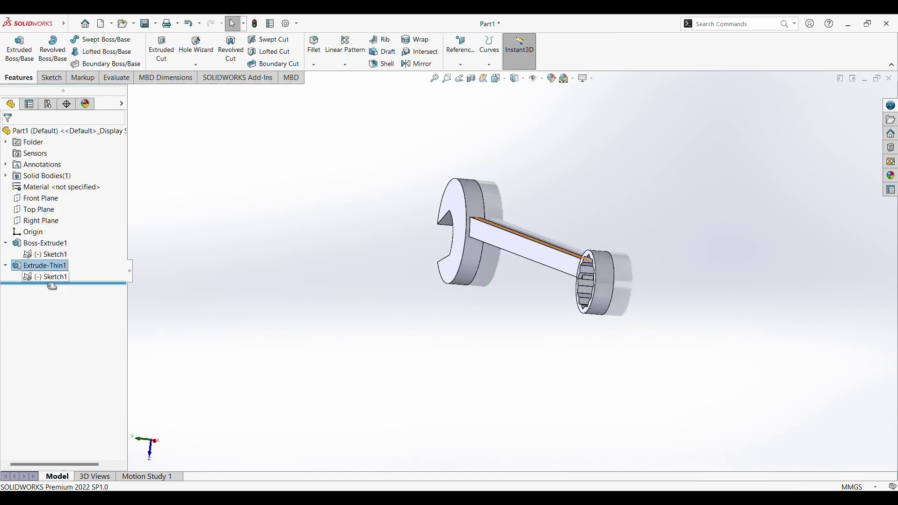
click(28, 268)
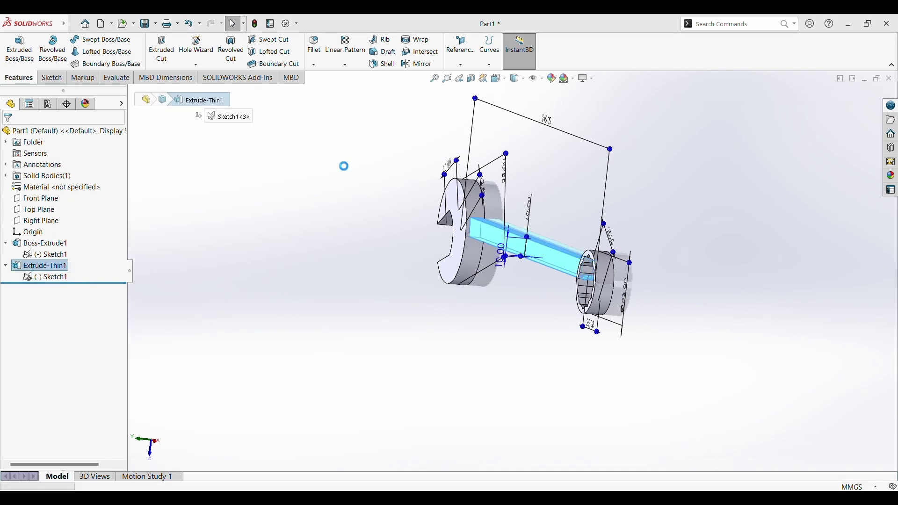
key(ctrl+z)
key(Escape)
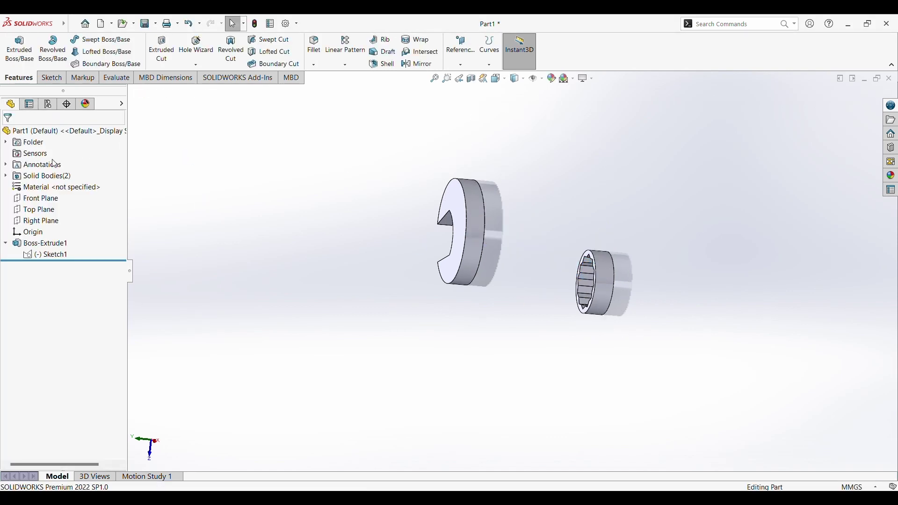
- Extrude Sketch1's middle band region 6 mm blind as a solid handle joining both heads
click(46, 254)
click(19, 48)
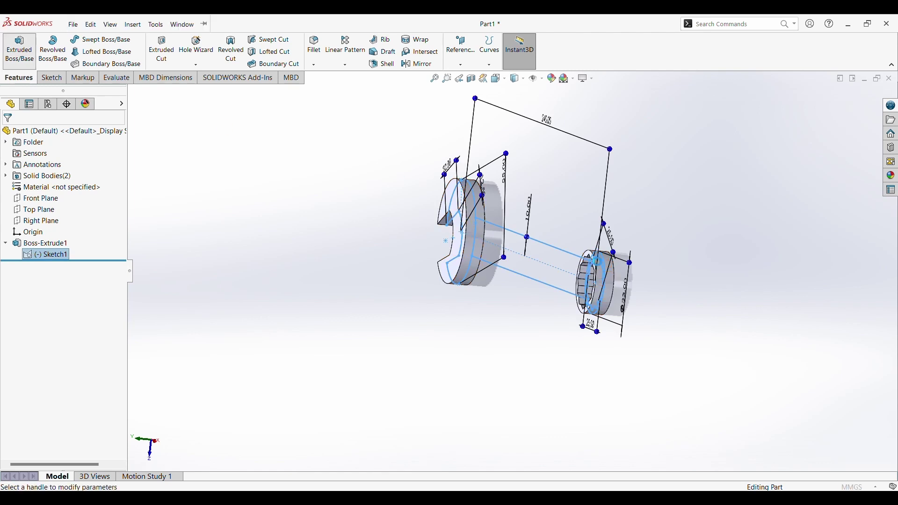
click(543, 278)
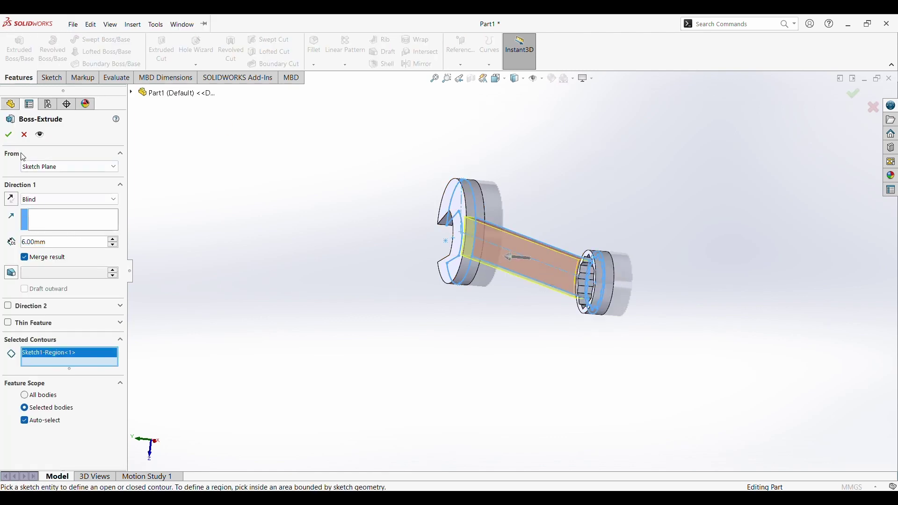
click(10, 134)
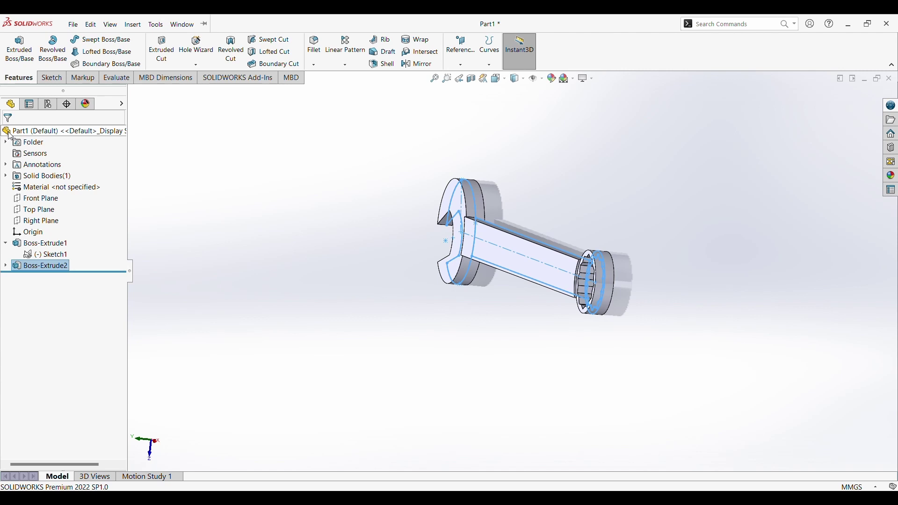
click(520, 381)
- Change Boss-Extrude2's 6 mm handle extrusion from Blind to Mid Plane
middle_drag(520, 382, 525, 413)
scroll(528, 210, down, 5)
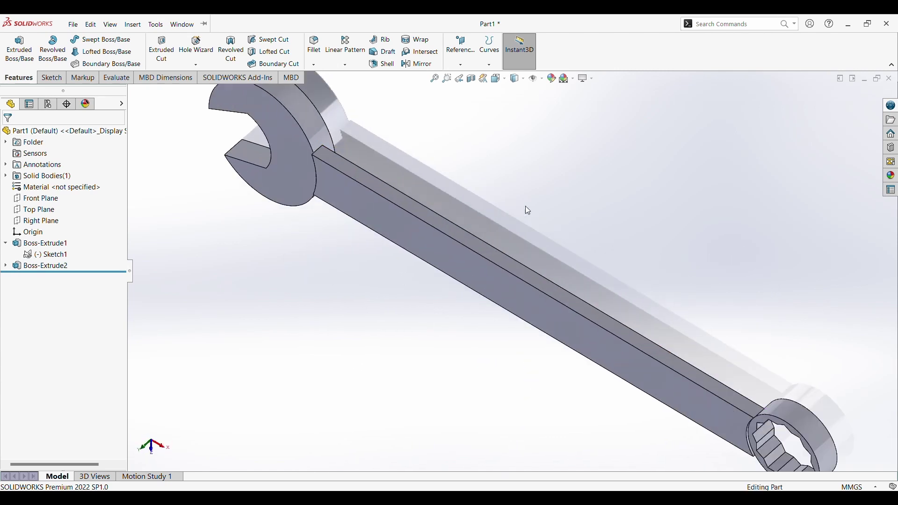
middle_drag(526, 206, 509, 261)
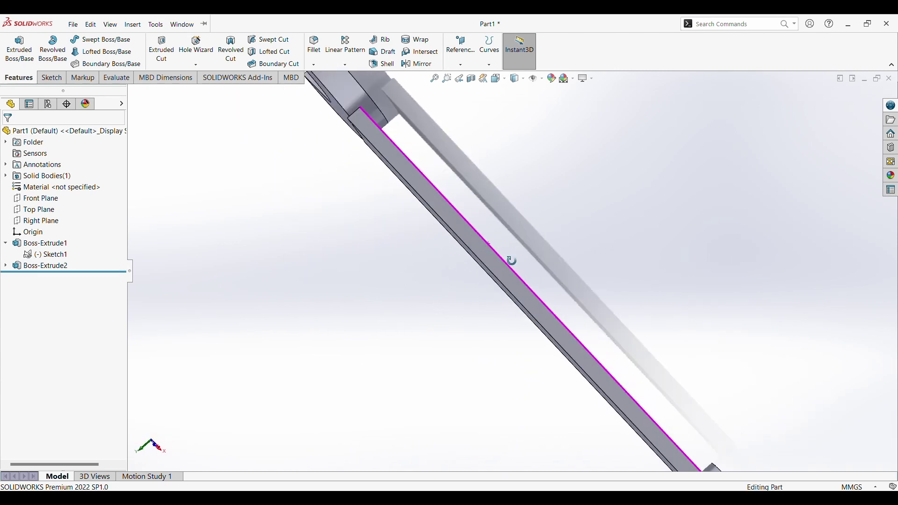
click(47, 265)
click(59, 242)
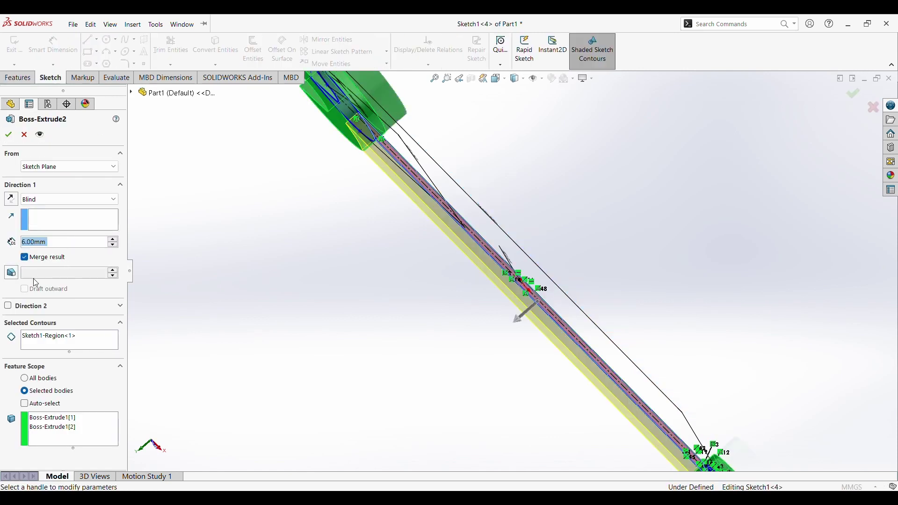
click(33, 198)
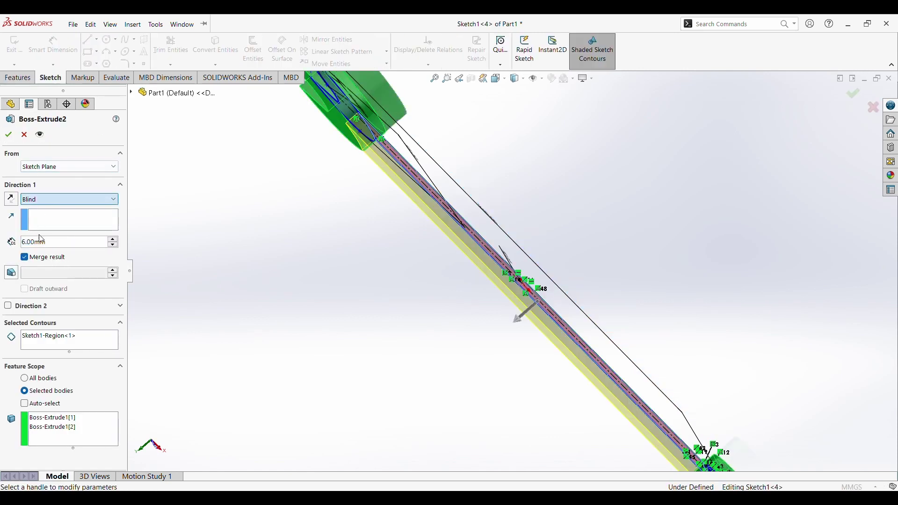
key(m)
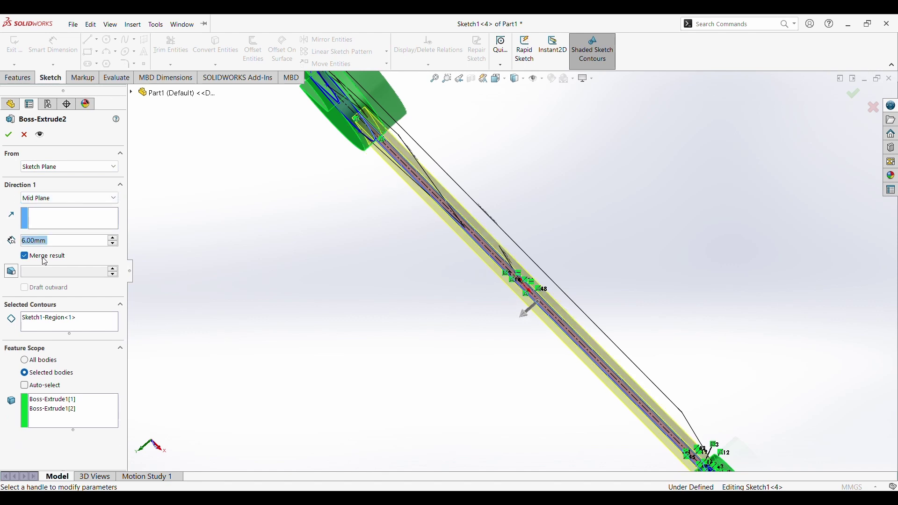
click(9, 135)
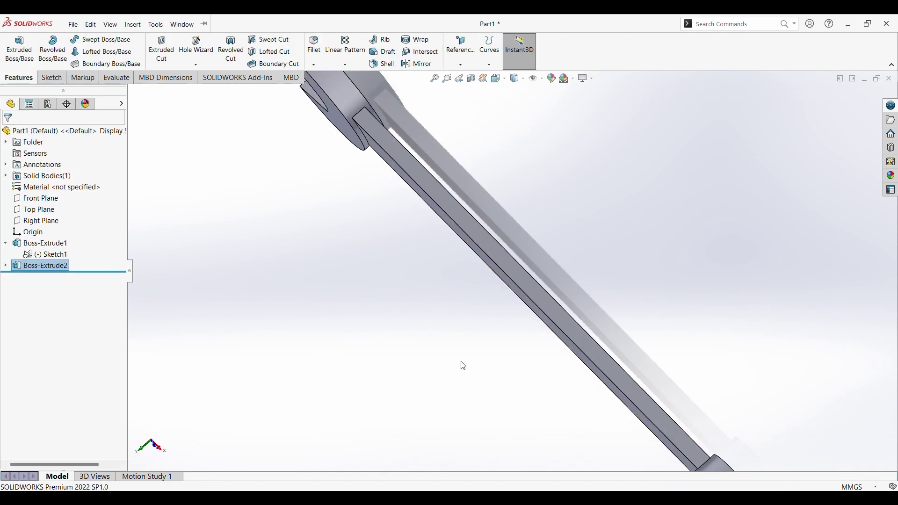
scroll(463, 365, up, 3)
scroll(487, 341, up, 3)
scroll(515, 281, up, 2)
- Fillet the two handle-to-open-jaw neck edges with a 30 mm radius
click(517, 179)
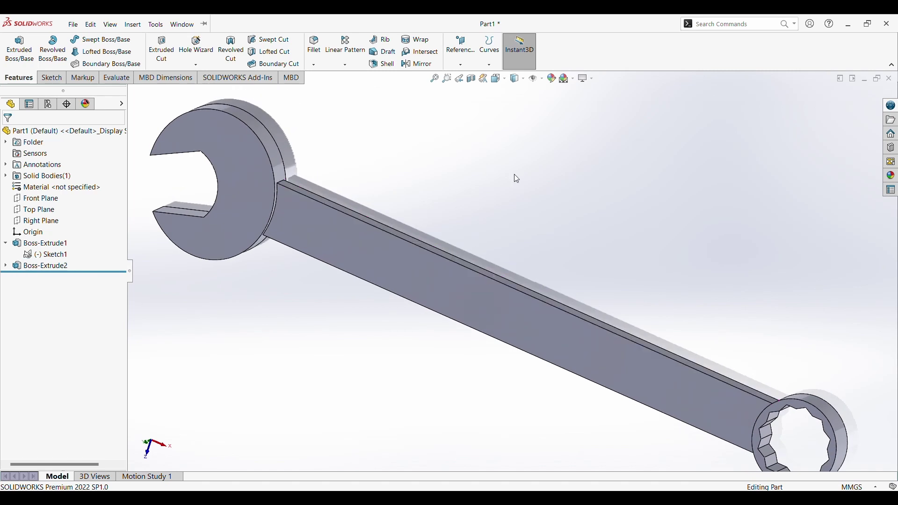
click(314, 45)
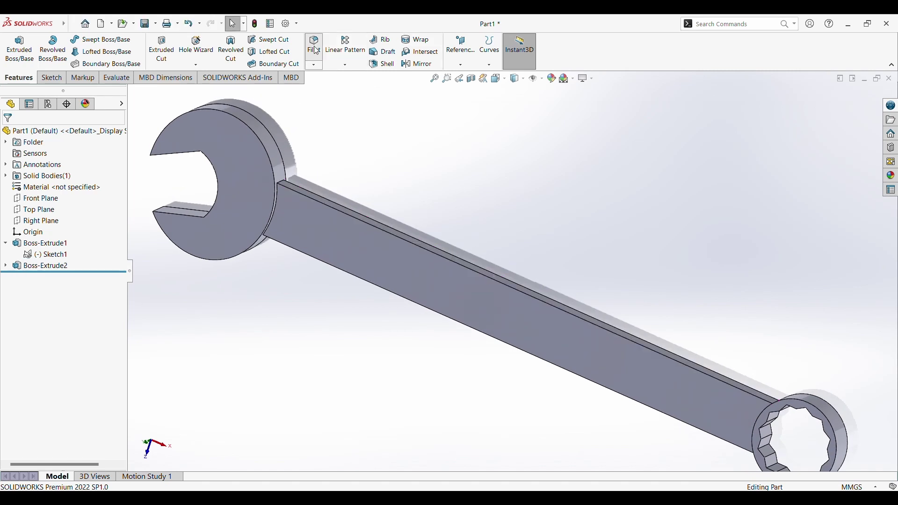
click(282, 181)
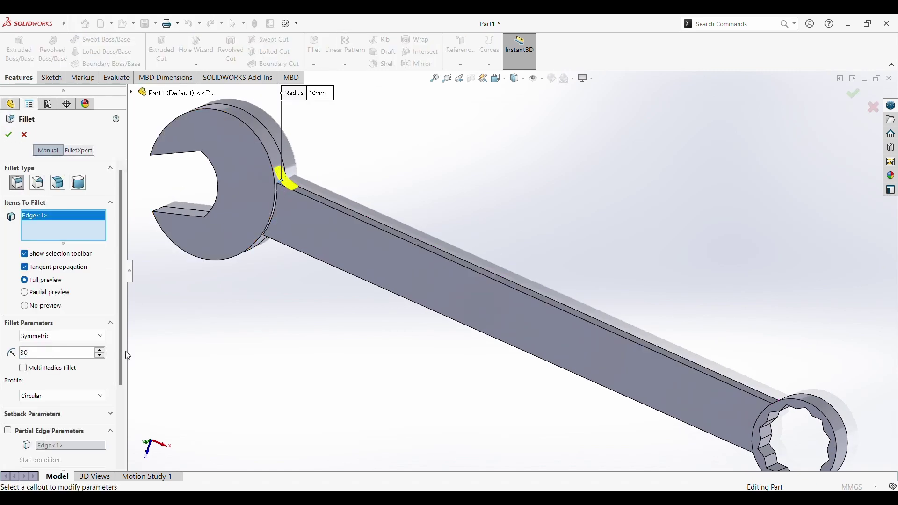
mouse_move(247, 375)
middle_down()
mouse_move(240, 270)
mouse_move(261, 291)
middle_up()
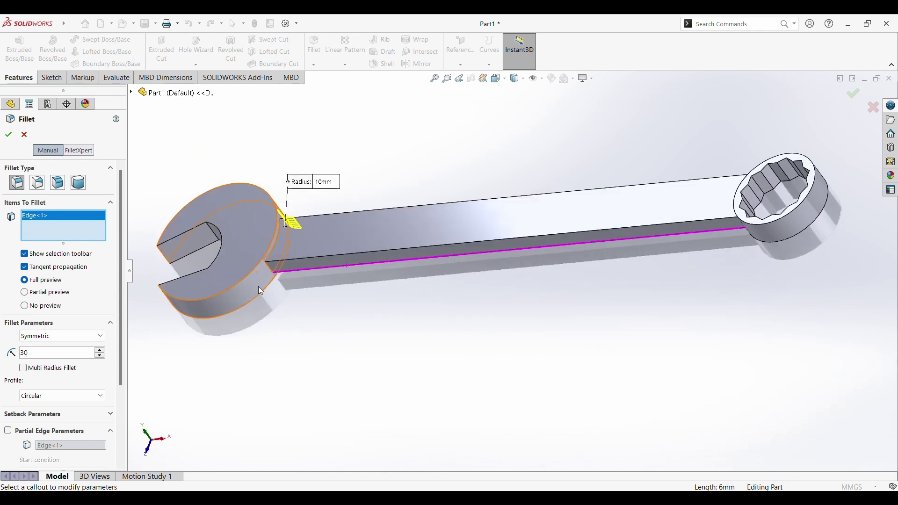
scroll(270, 267, down, 3)
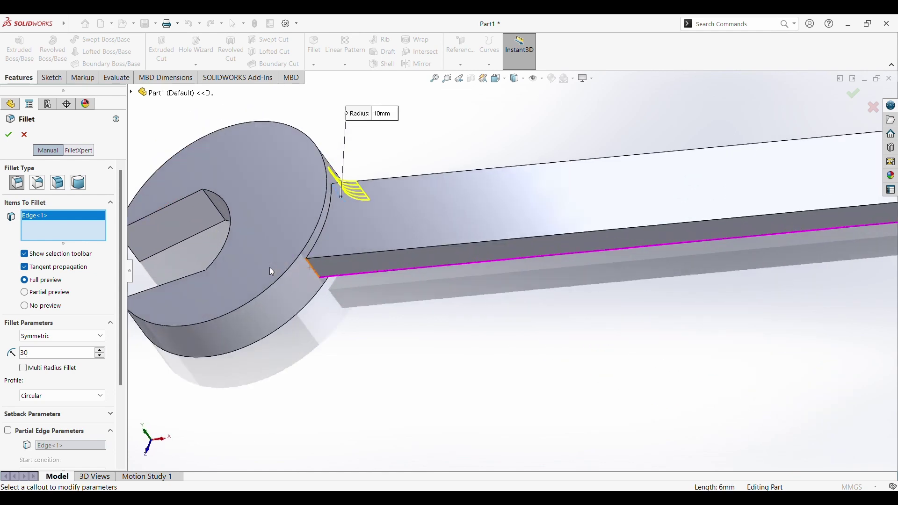
click(314, 271)
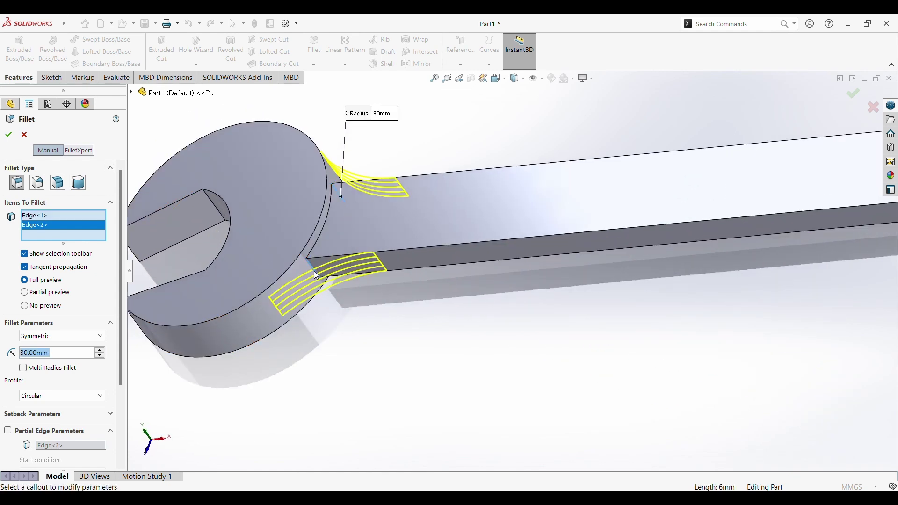
scroll(361, 296, up, 2)
scroll(375, 313, up, 1)
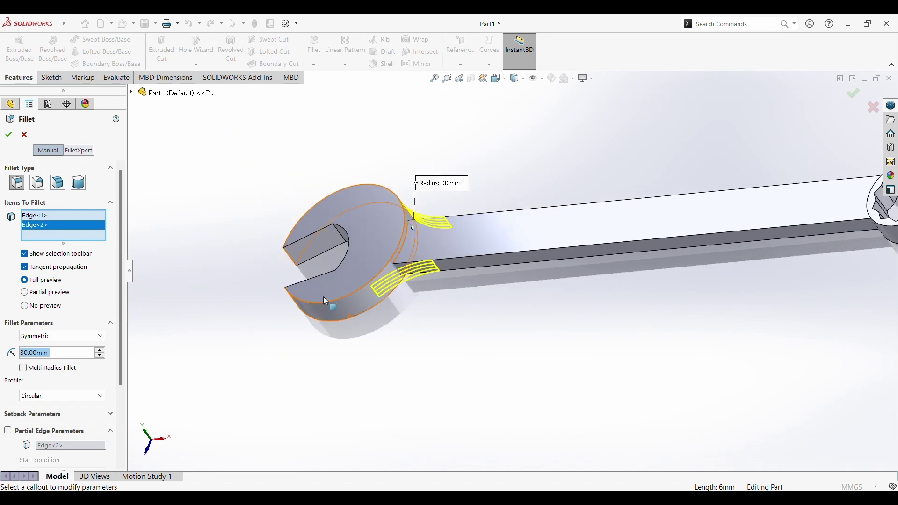
click(8, 135)
scroll(634, 206, up, 3)
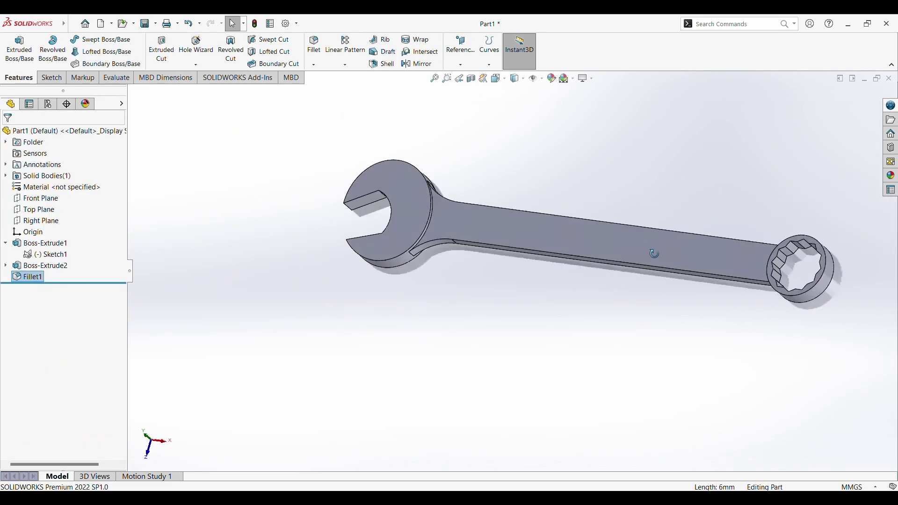
mouse_move(652, 255)
middle_down()
mouse_move(682, 320)
mouse_move(541, 261)
middle_up()
- Add a 20 mm fillet to both handle edges at the ring-end neck
scroll(684, 320, down, 3)
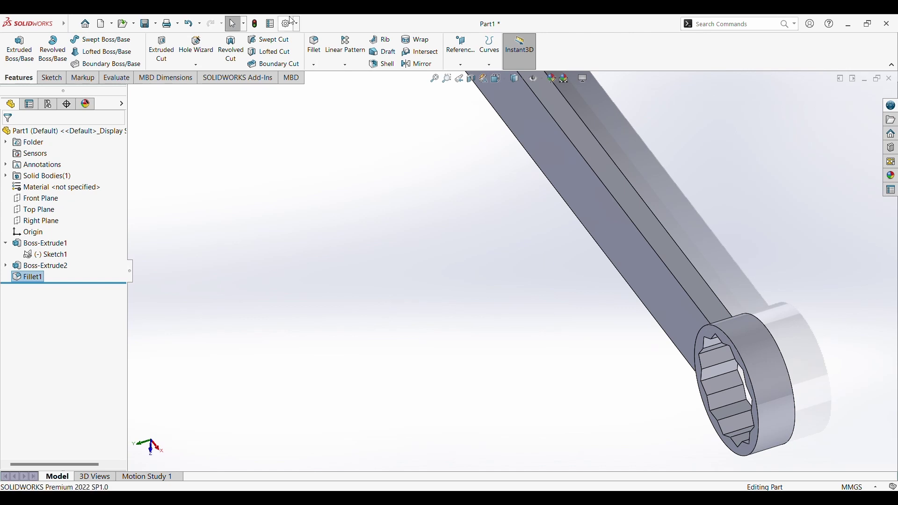
click(322, 59)
mouse_move(555, 377)
middle_down()
mouse_move(662, 367)
mouse_move(645, 381)
mouse_move(657, 319)
middle_up()
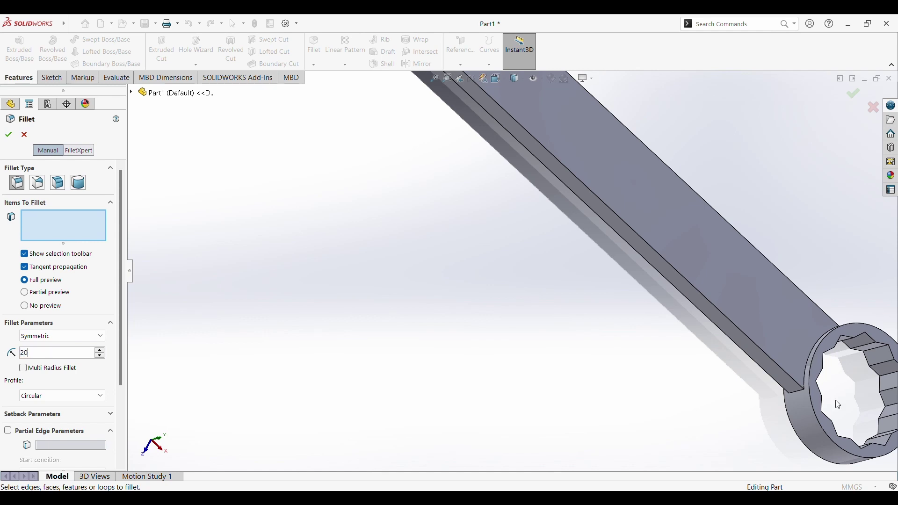
click(794, 395)
mouse_move(794, 395)
middle_down()
mouse_move(820, 341)
mouse_move(757, 385)
mouse_move(829, 320)
mouse_move(838, 332)
middle_up()
click(832, 323)
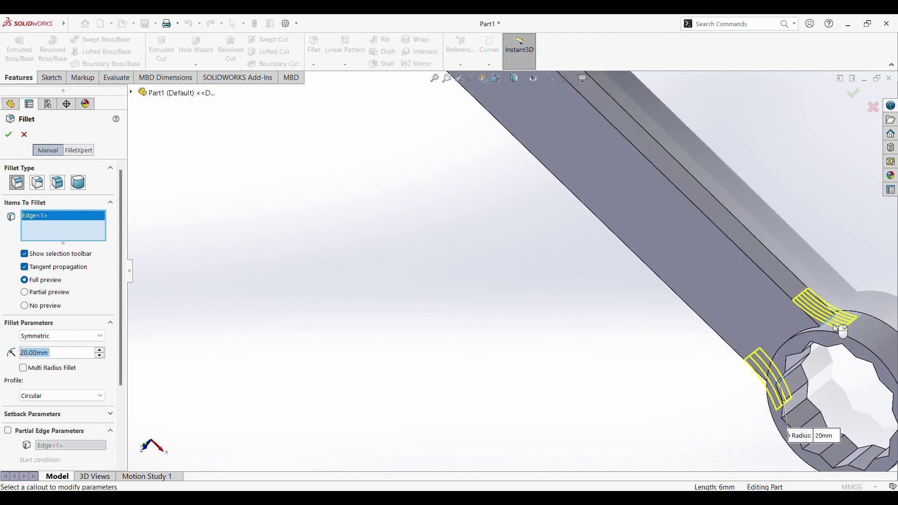
click(9, 135)
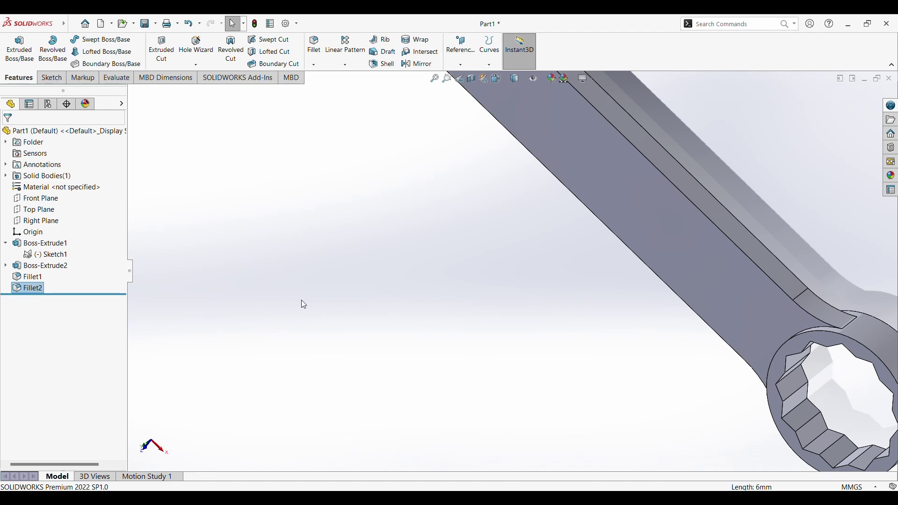
- Start a new sketch on the wrench face
key(f)
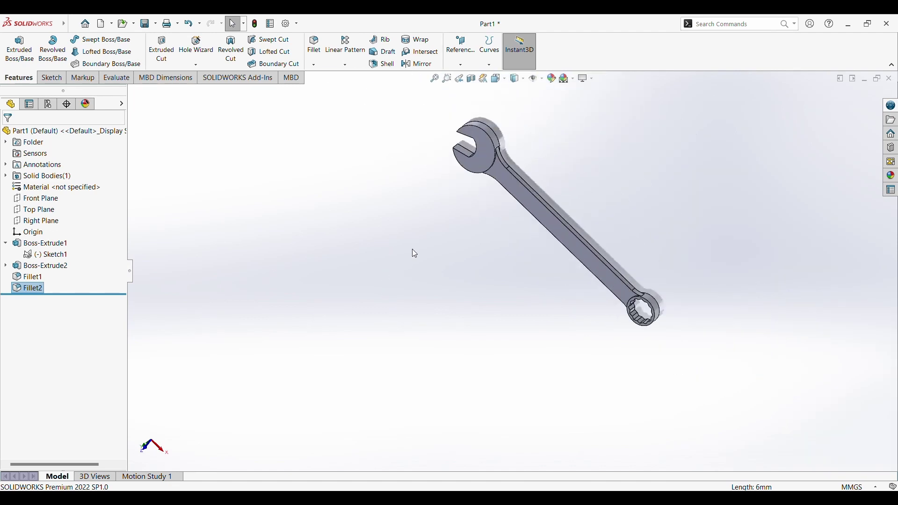
scroll(512, 243, down, 3)
mouse_move(512, 243)
middle_down()
mouse_move(656, 439)
mouse_move(576, 252)
mouse_move(601, 287)
mouse_move(612, 355)
middle_up()
click(552, 262)
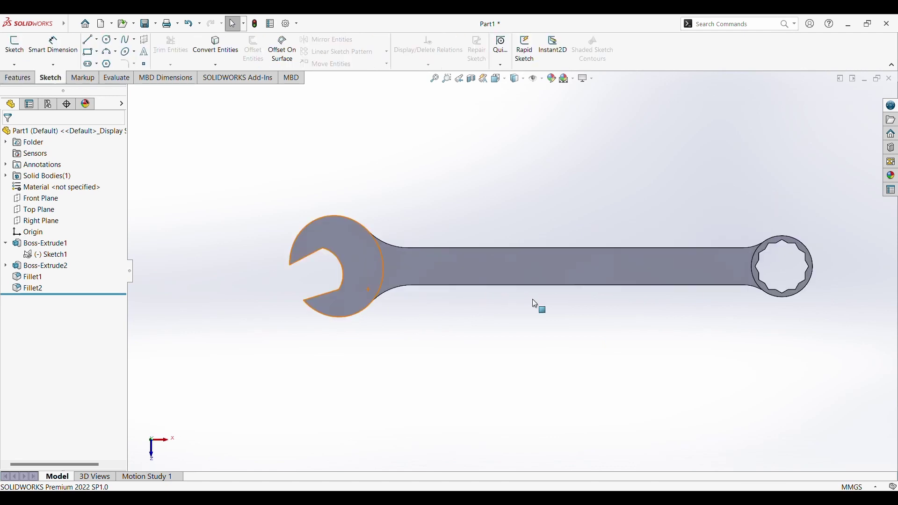
scroll(591, 304, down, 3)
scroll(592, 304, up, 3)
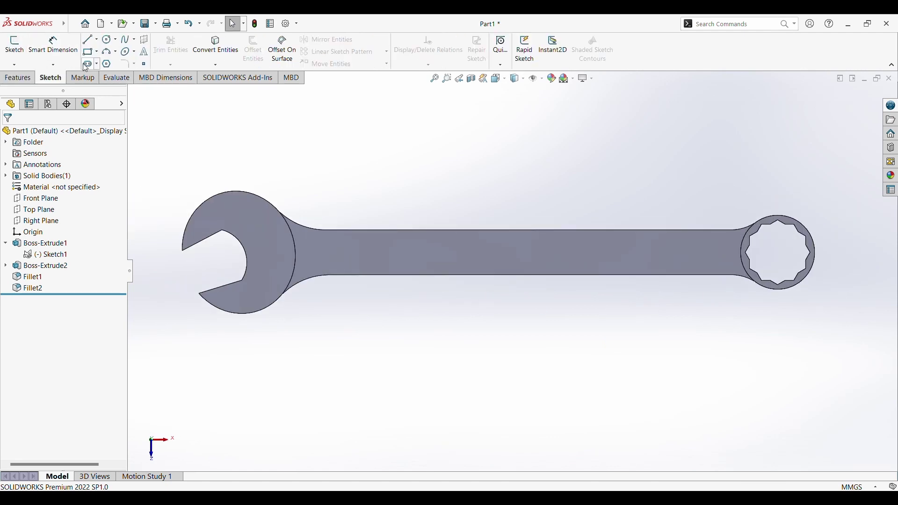
click(14, 44)
click(356, 248)
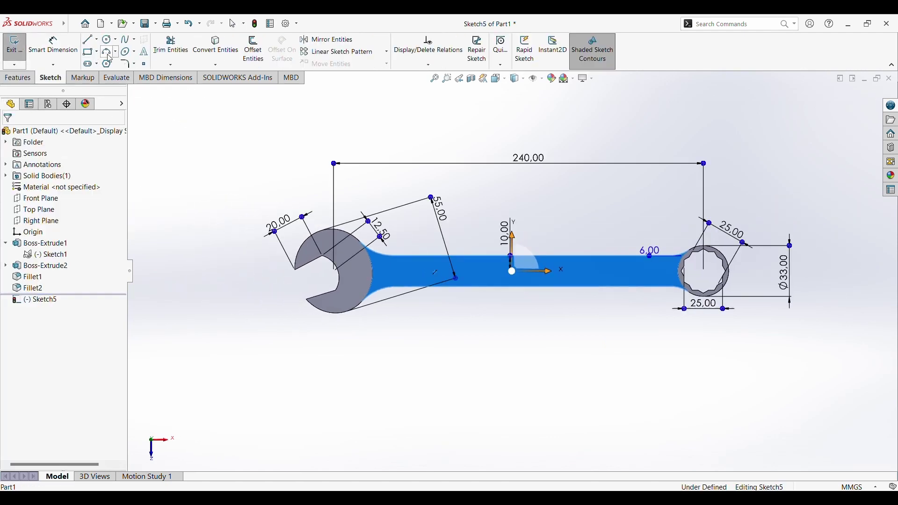
- Draw a straight slot along the handle from the open-end neck to near the ring end
click(89, 64)
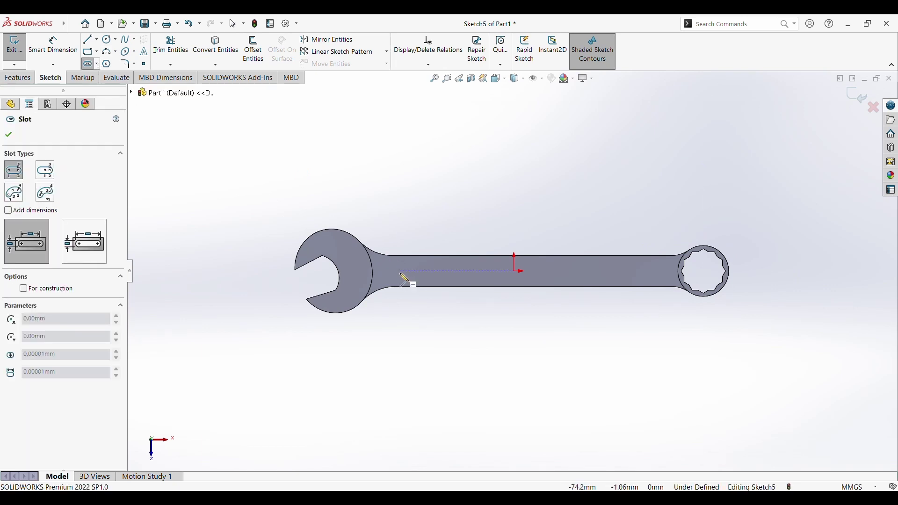
click(400, 275)
click(665, 282)
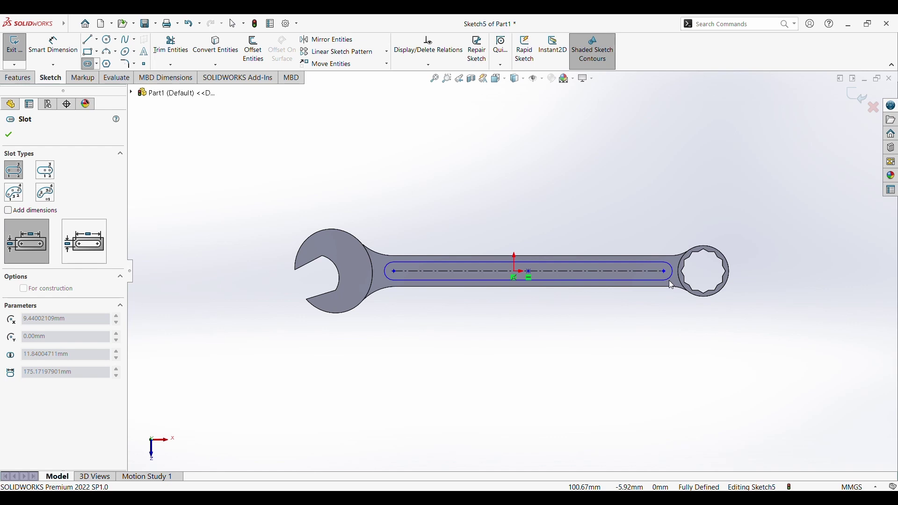
click(672, 286)
scroll(645, 300, down, 3)
key(Escape)
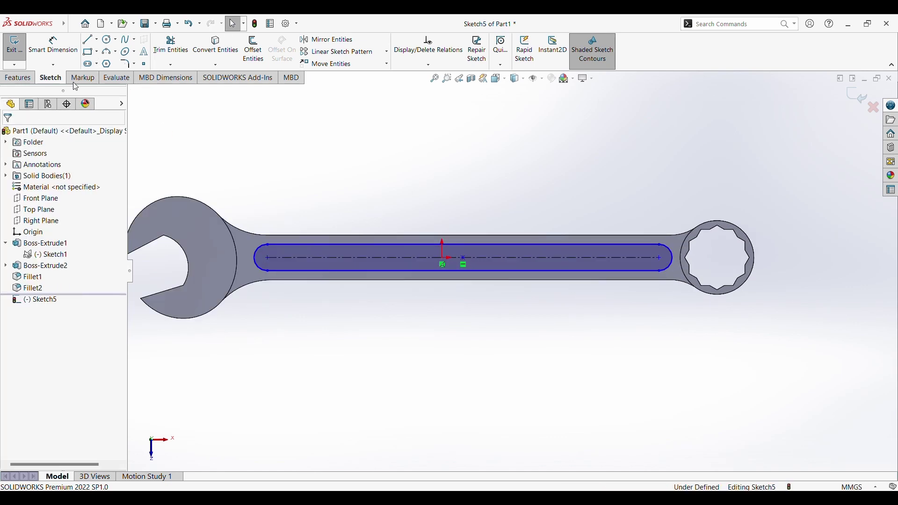
click(53, 46)
- Dimension the slot's long edge 2.50 mm from the handle edge
click(327, 236)
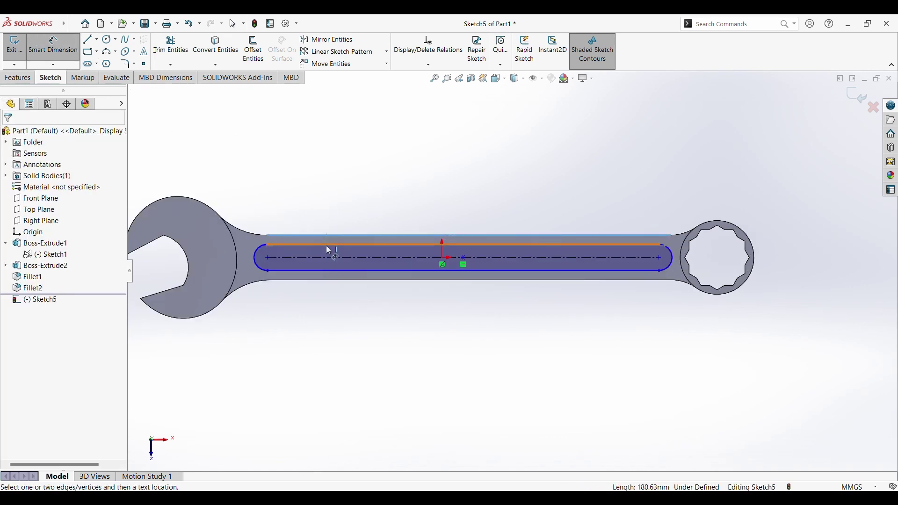
click(327, 258)
click(361, 198)
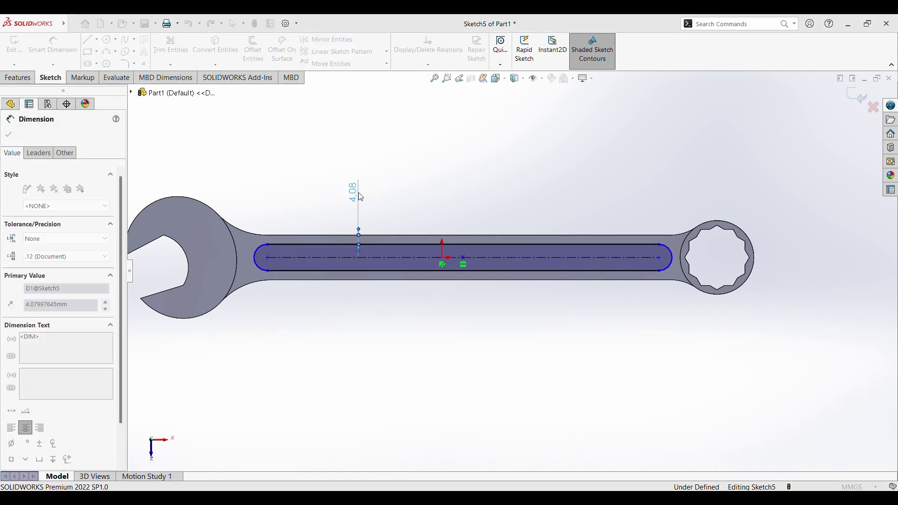
text(1)
key(Return)
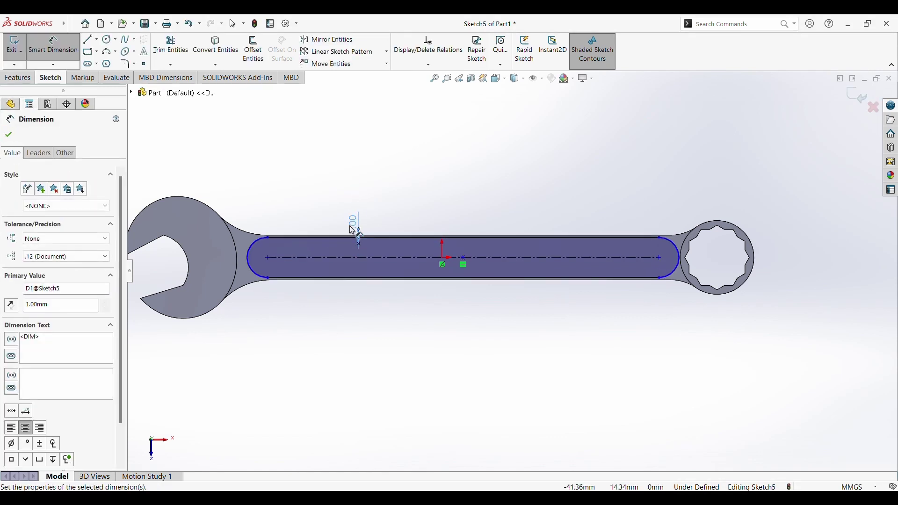
double_click(357, 230)
text(2.5)
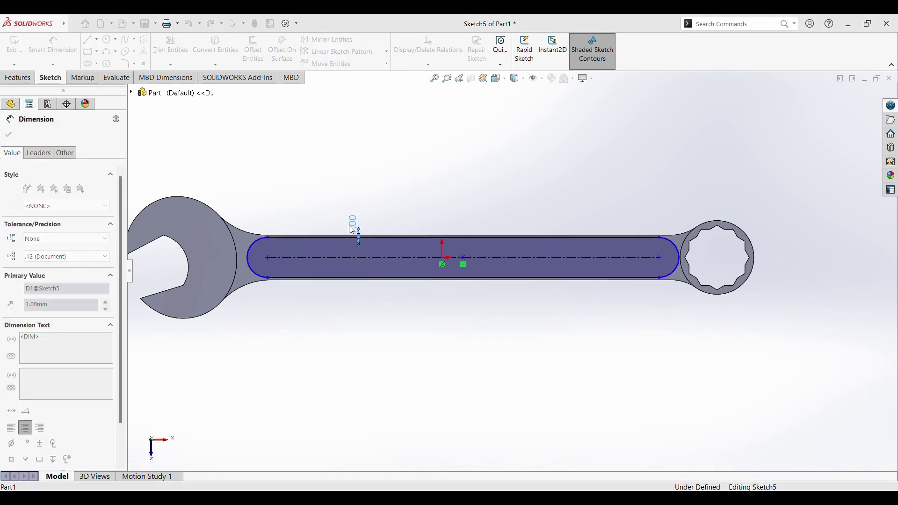
key(Return)
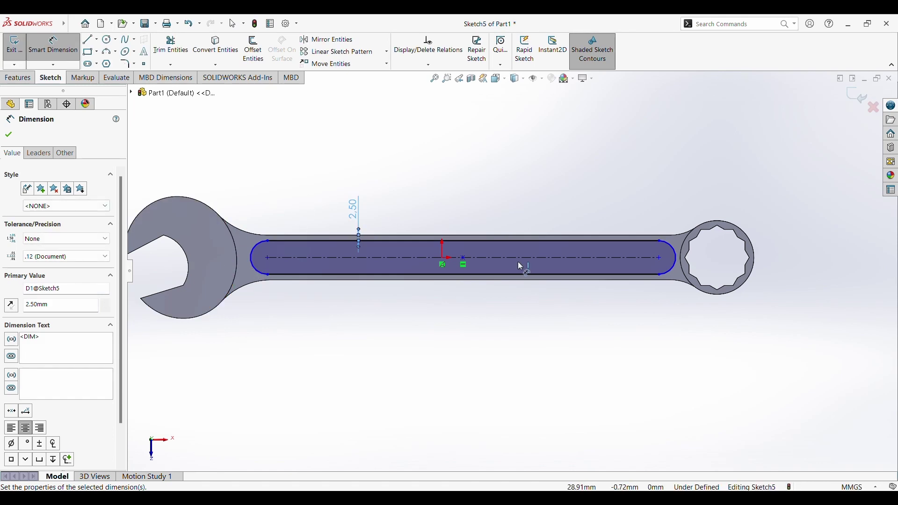
- Set the slot's right end 12.00 mm from the ring-end neck arc
click(673, 263)
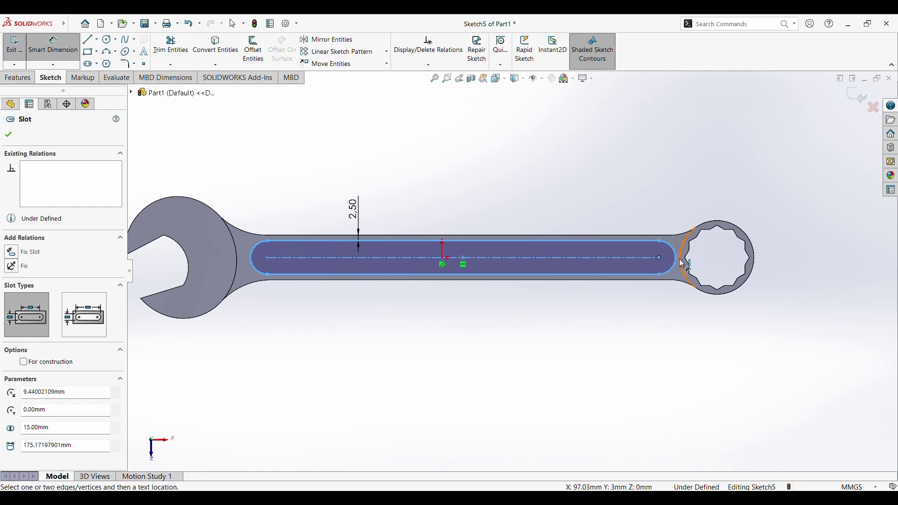
click(684, 264)
click(663, 189)
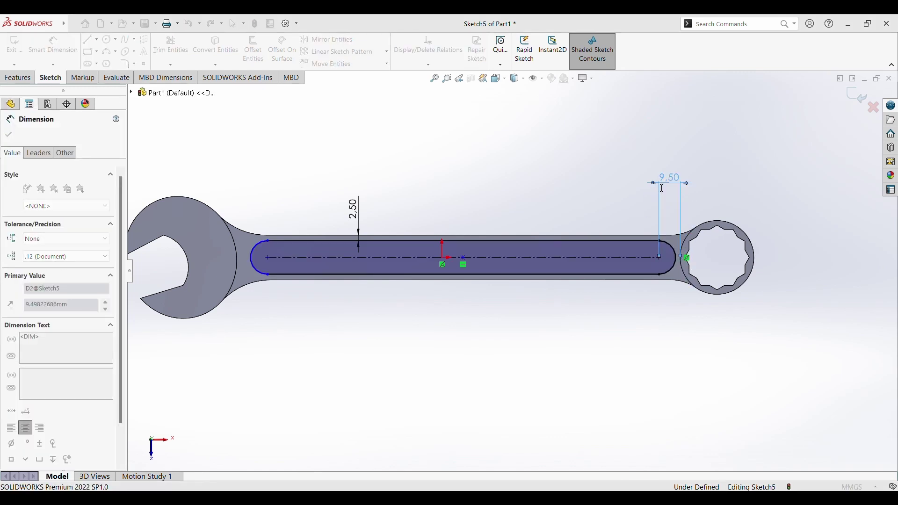
text(12)
key(Return)
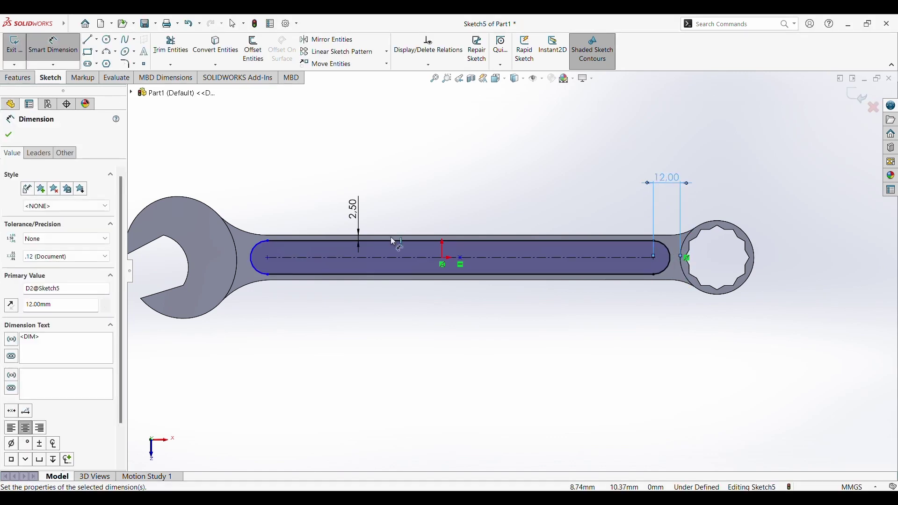
- Try dimensioning the slot's left end against the open-end neck arc and jaw circle
click(241, 262)
key(Escape)
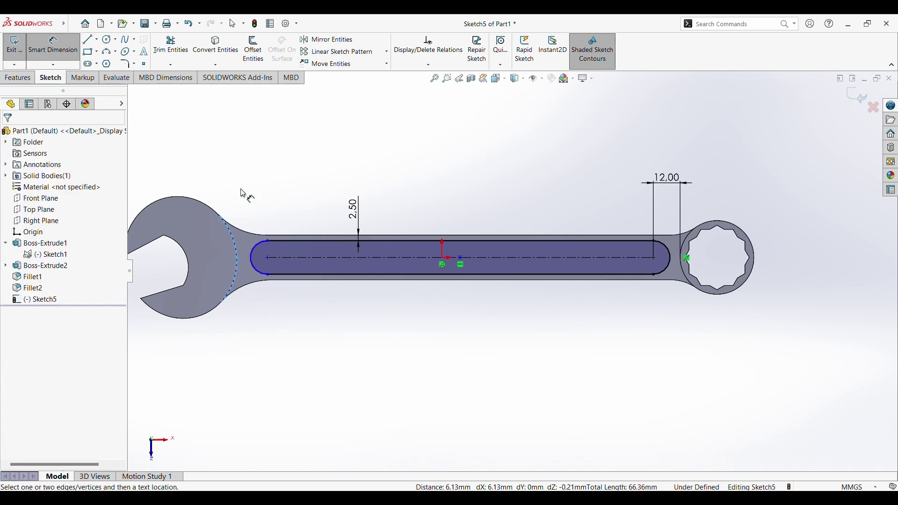
click(253, 261)
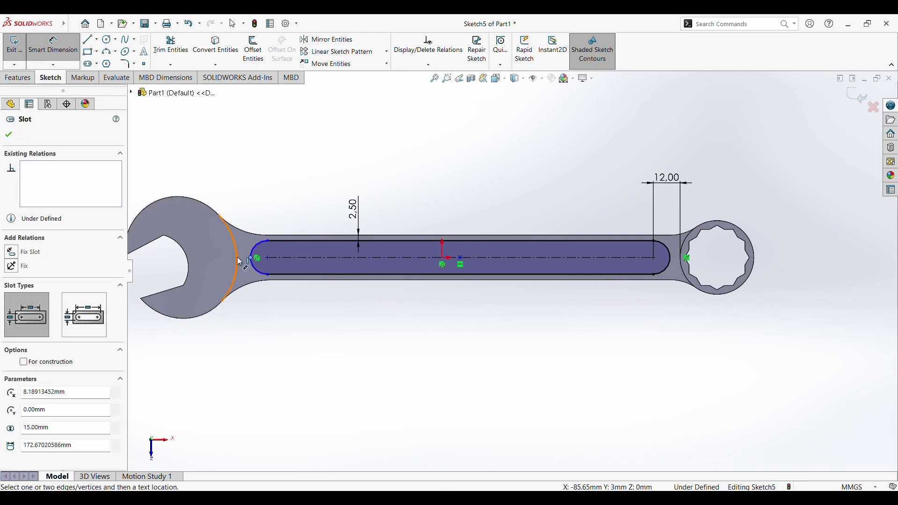
click(237, 258)
key(Escape)
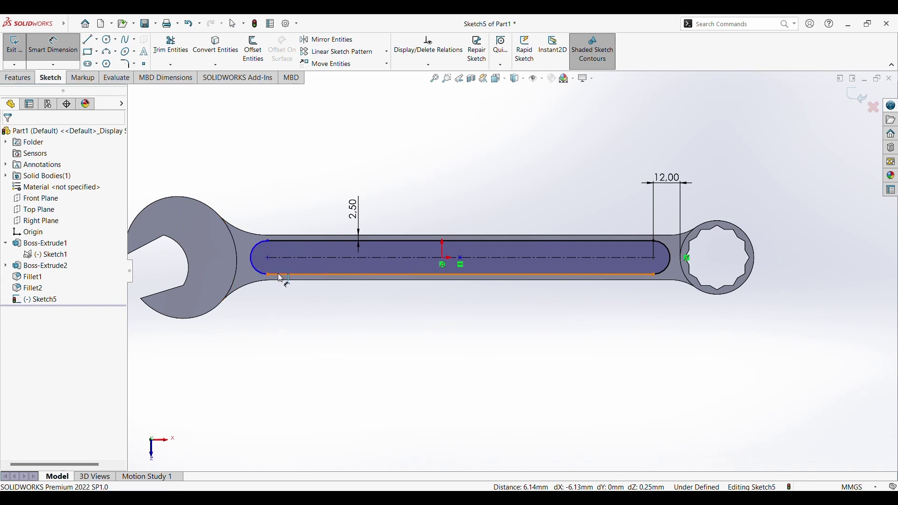
scroll(234, 255, down, 3)
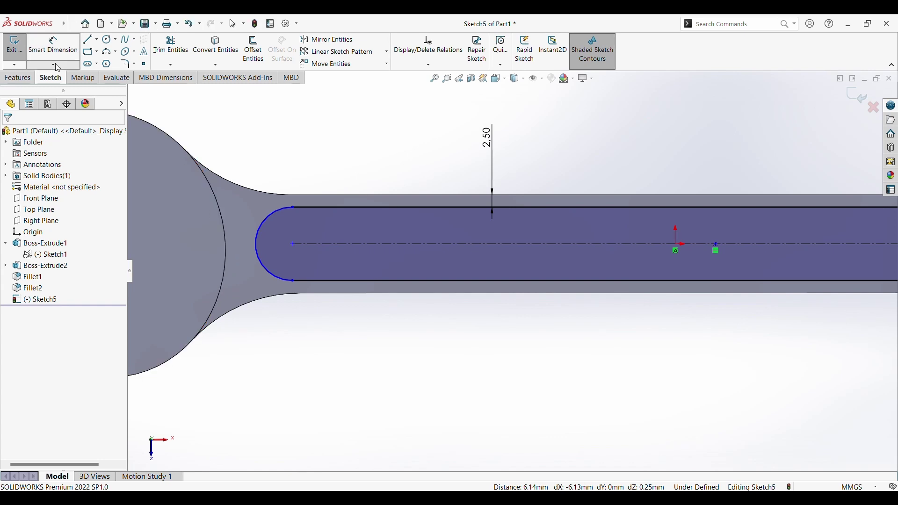
click(57, 65)
scroll(325, 224, up, 2)
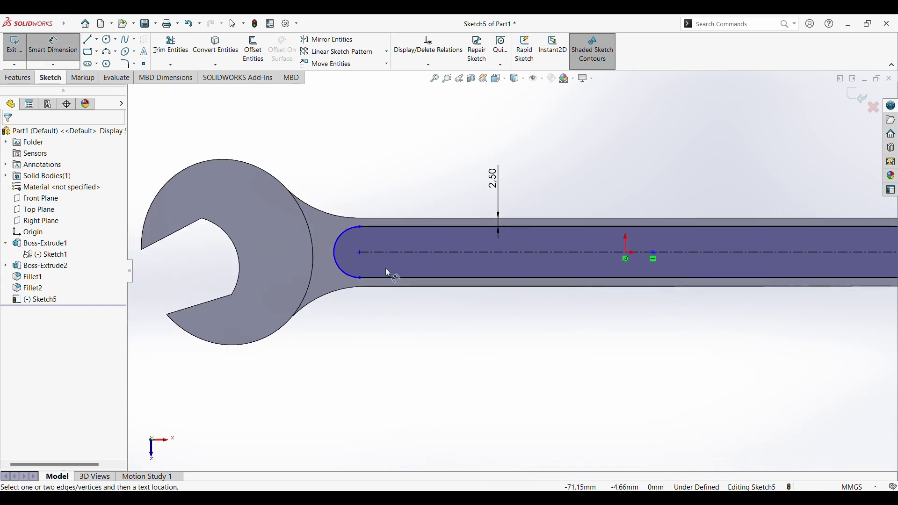
scroll(392, 272, up, 2)
scroll(391, 273, down, 2)
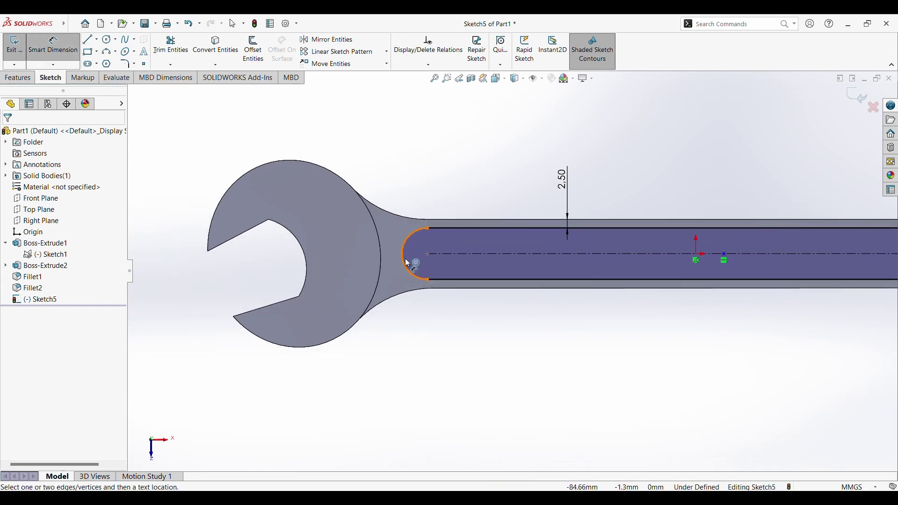
click(383, 279)
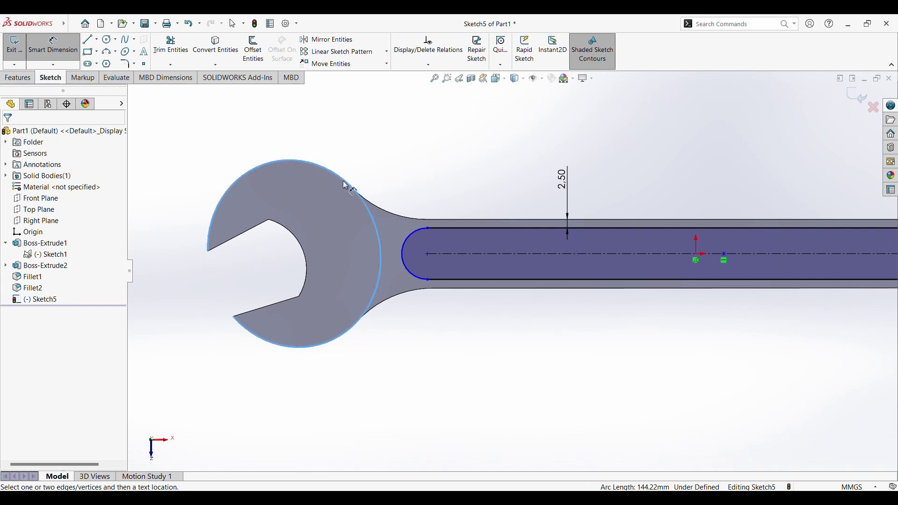
key(Escape)
click(117, 78)
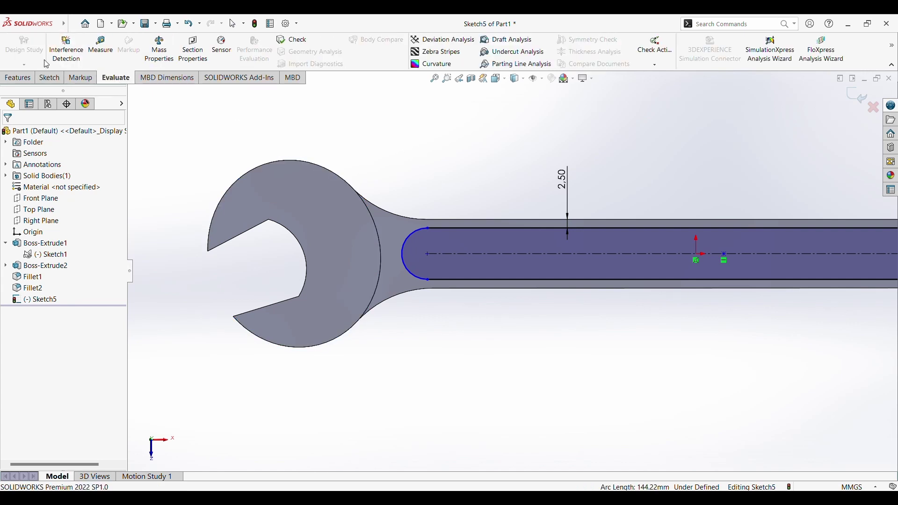
click(95, 52)
click(307, 164)
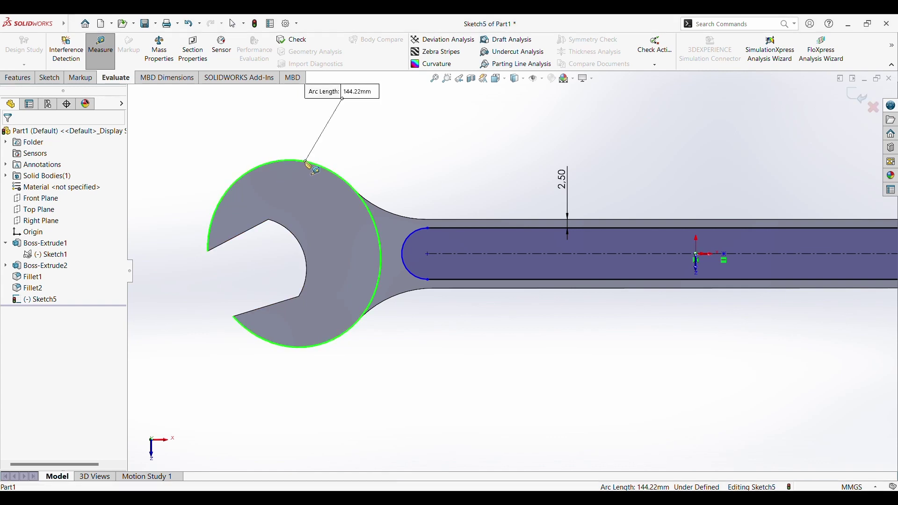
key(Escape)
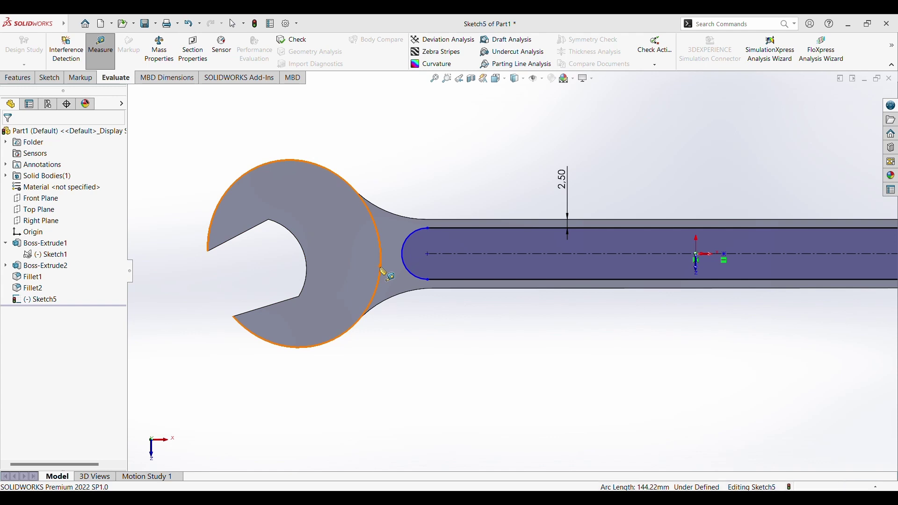
click(381, 268)
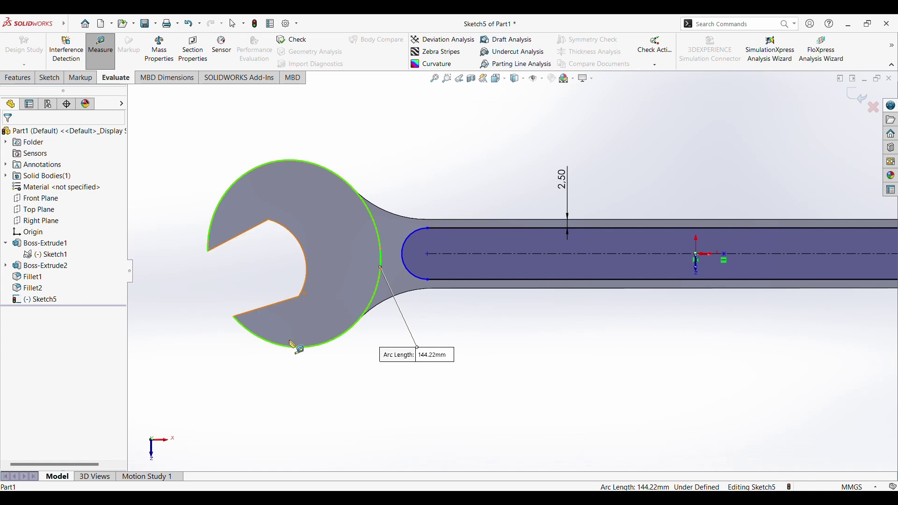
click(287, 346)
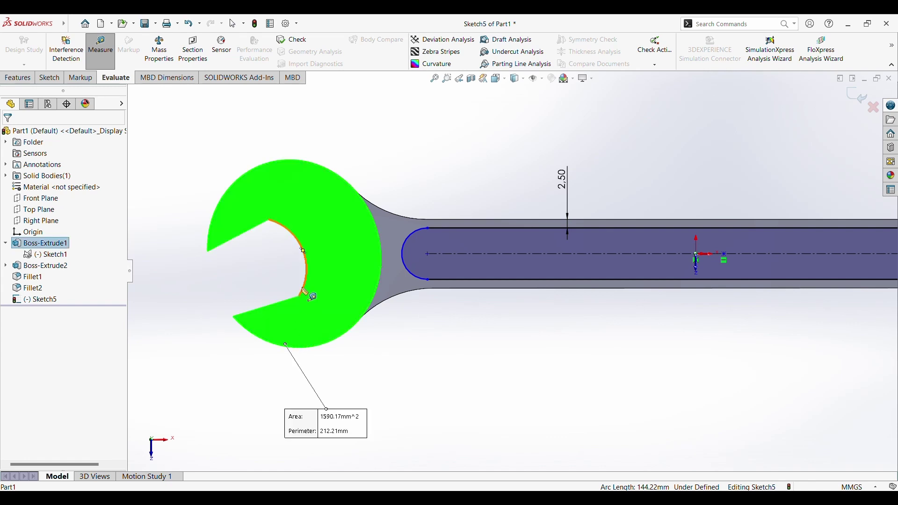
click(212, 232)
key(Escape)
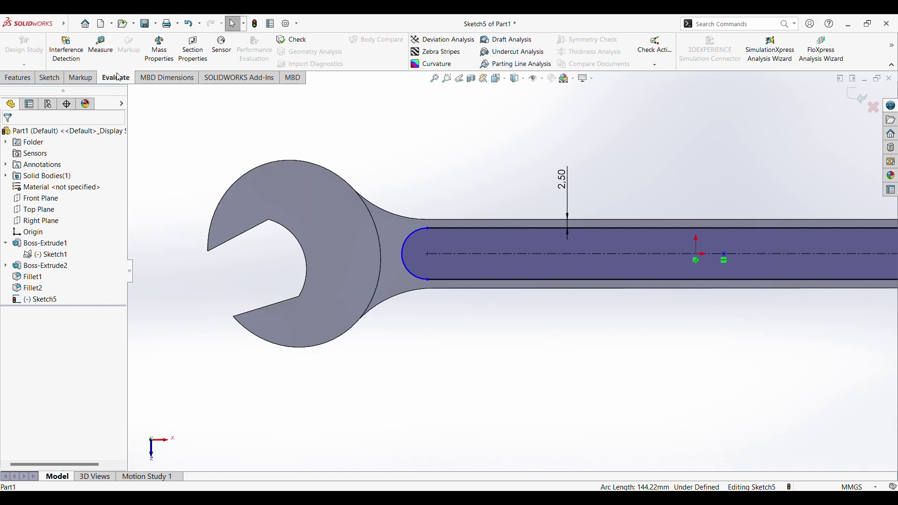
- Drag the slot's left end closer to the open-end jaw and exit Sketch5
click(50, 78)
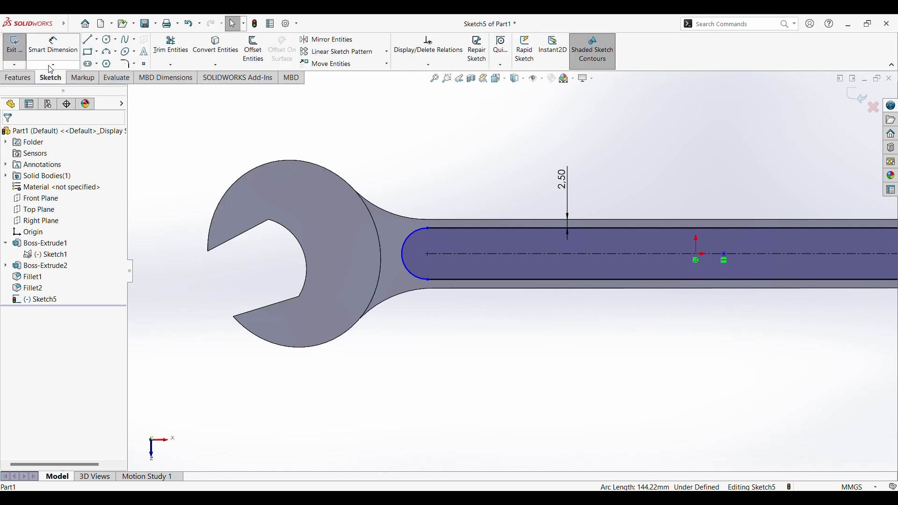
click(430, 257)
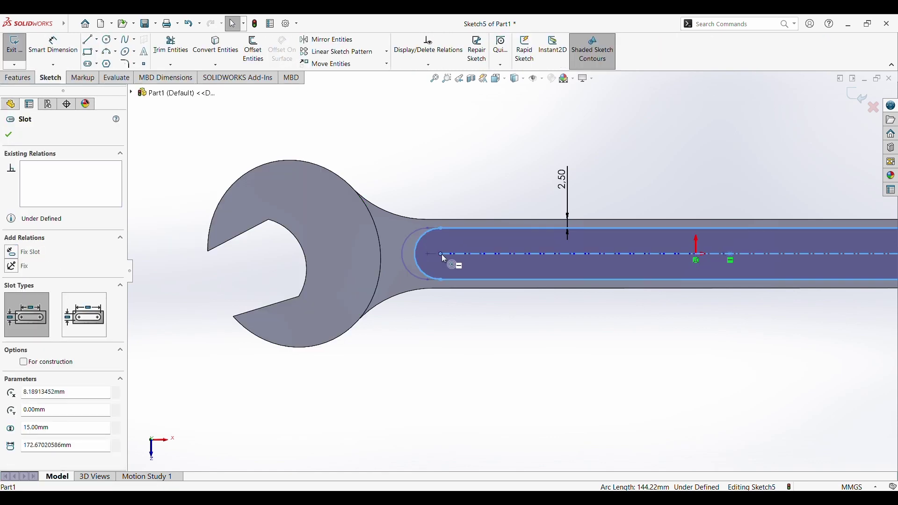
scroll(527, 296, up, 2)
scroll(527, 297, down, 1)
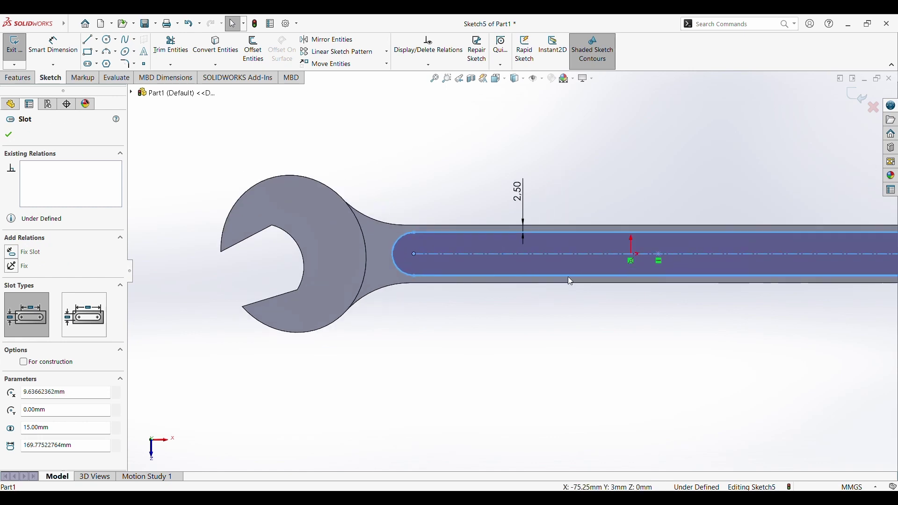
scroll(568, 276, up, 2)
scroll(606, 259, down, 1)
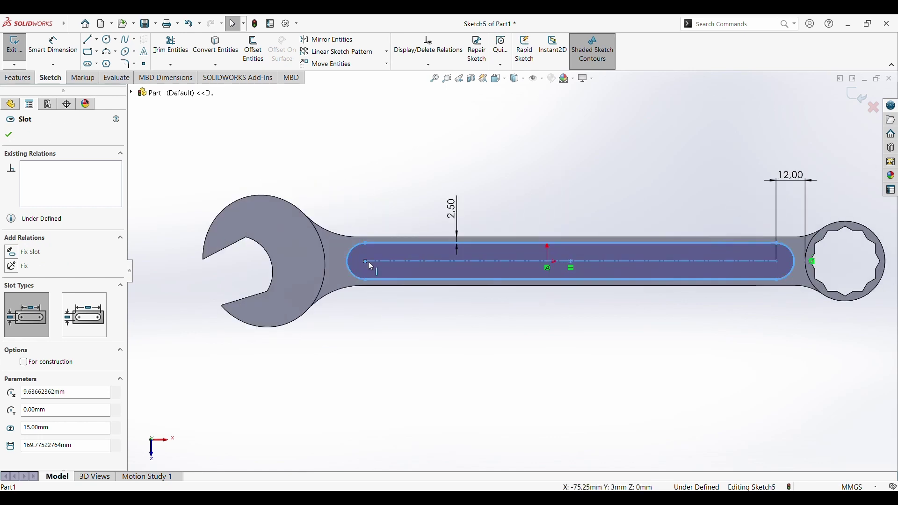
drag(368, 262, 358, 261)
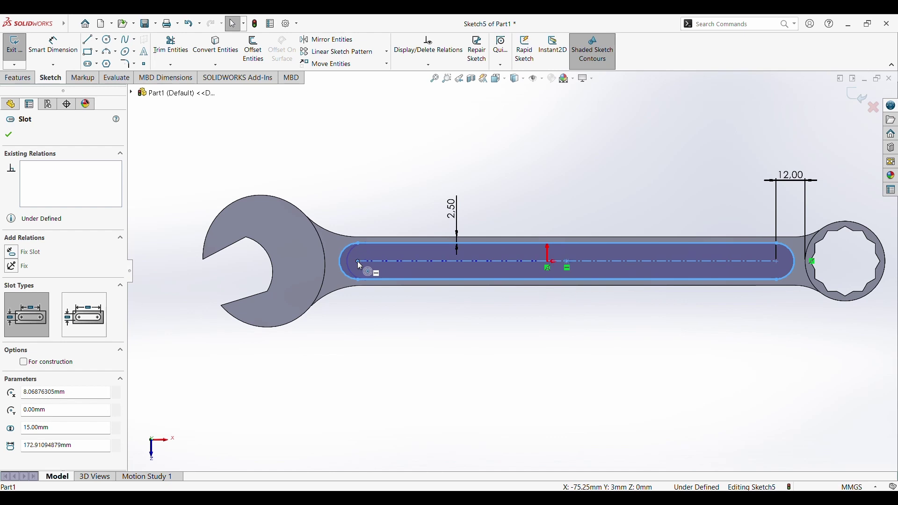
click(478, 333)
click(859, 96)
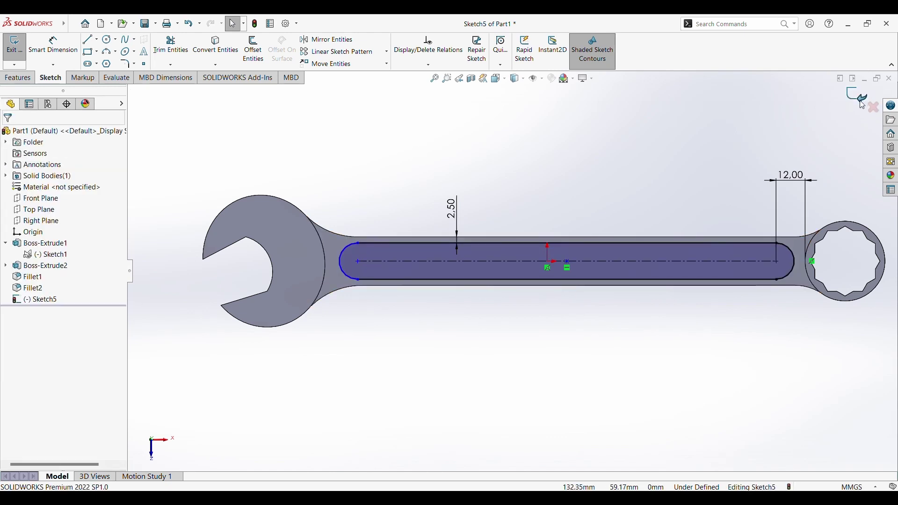
click(20, 78)
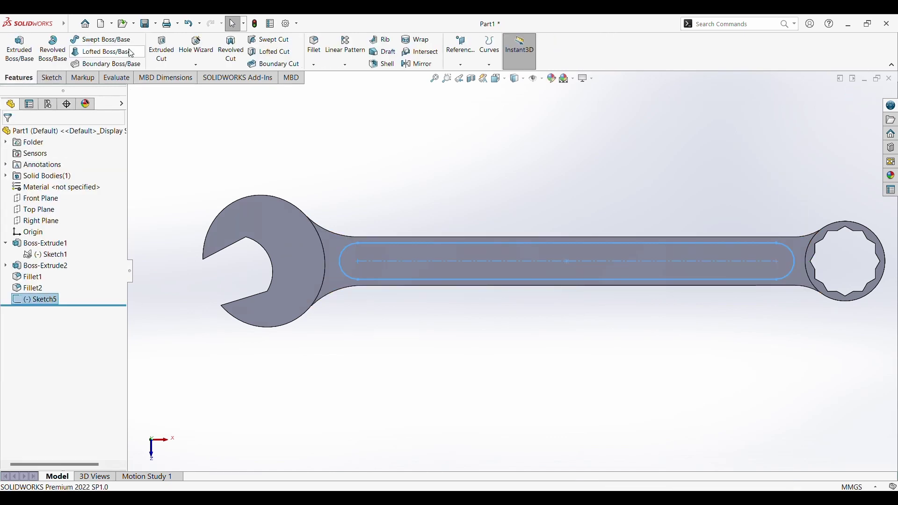
- Cut the slot 1.00 mm deep into the handle as Cut-Extrude1
click(162, 49)
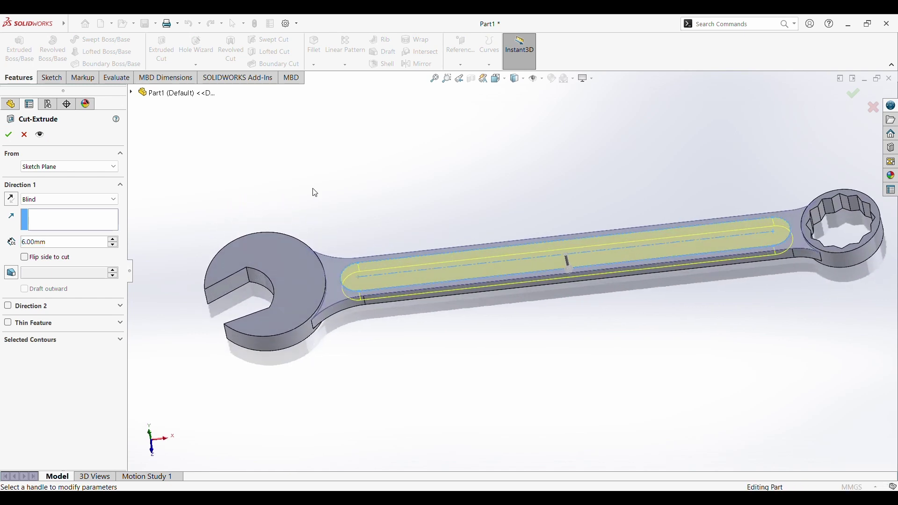
click(73, 248)
drag(72, 244, 11, 243)
text(1)
key(Return)
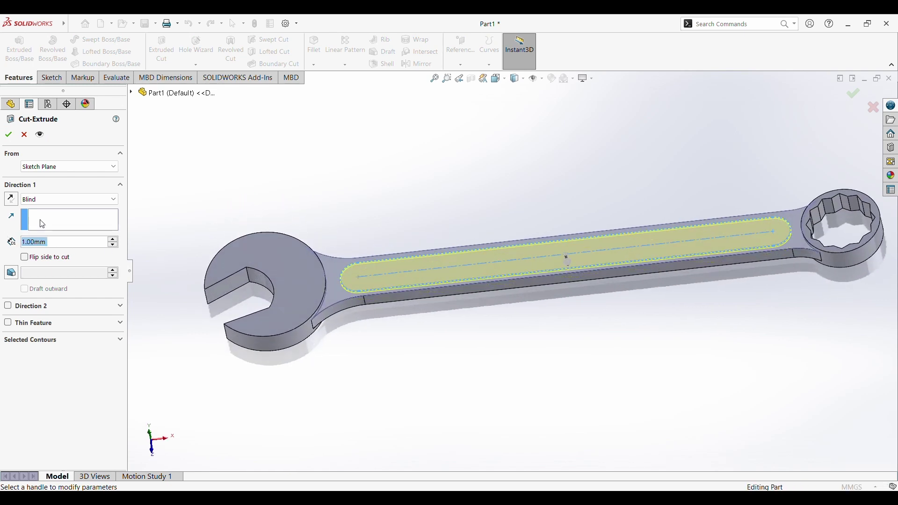
click(8, 134)
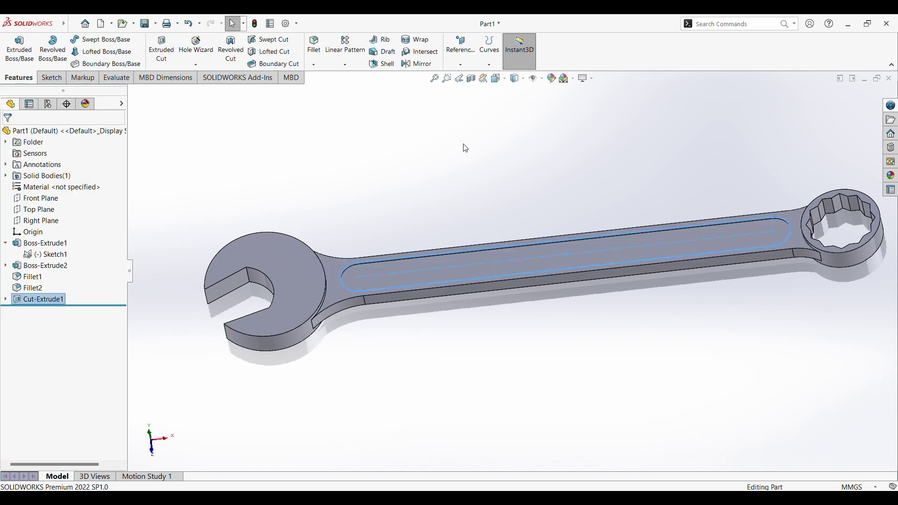
middle_drag(466, 149, 416, 311)
click(50, 300)
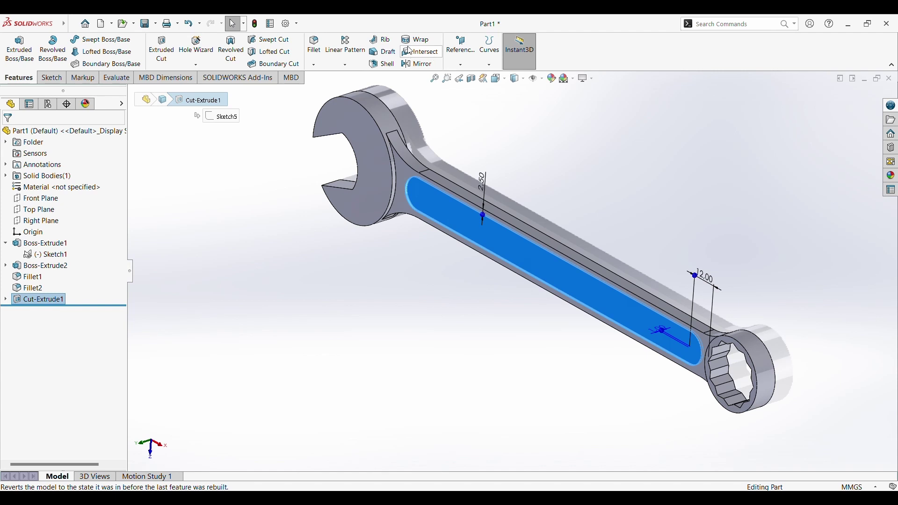
- Mirror Cut-Extrude1 across the Top Plane, then hide the plane
click(417, 63)
middle_drag(526, 174, 505, 155)
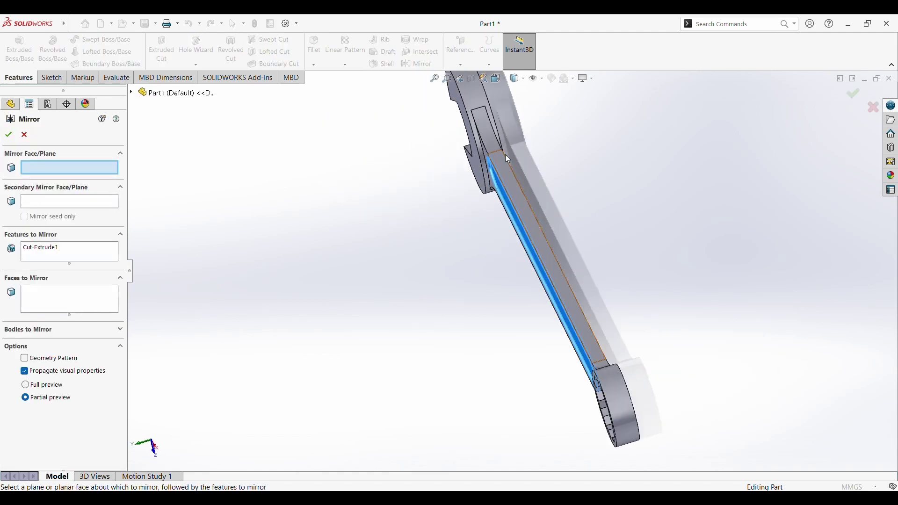
click(535, 81)
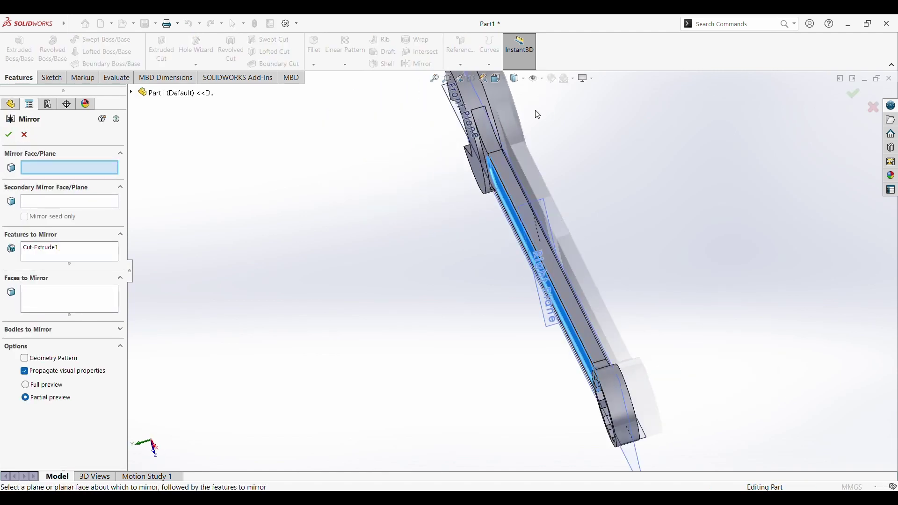
click(502, 146)
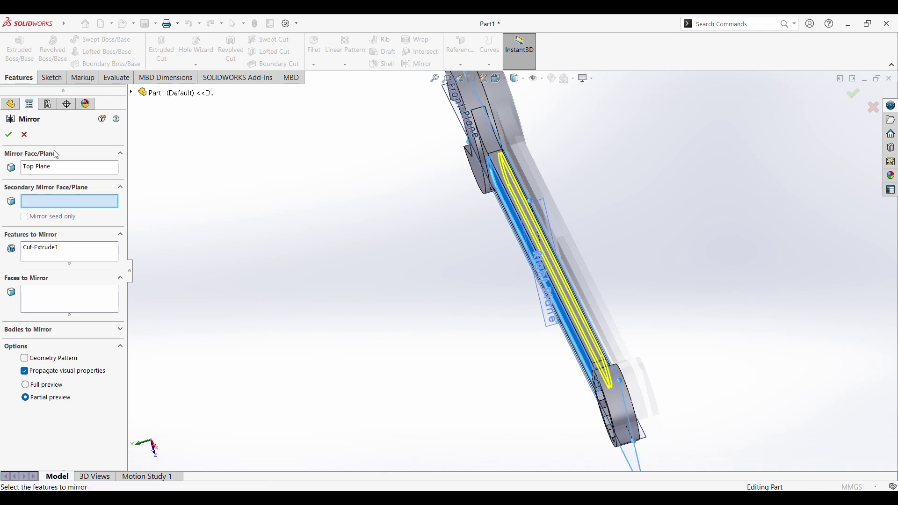
click(8, 134)
middle_drag(538, 261, 558, 283)
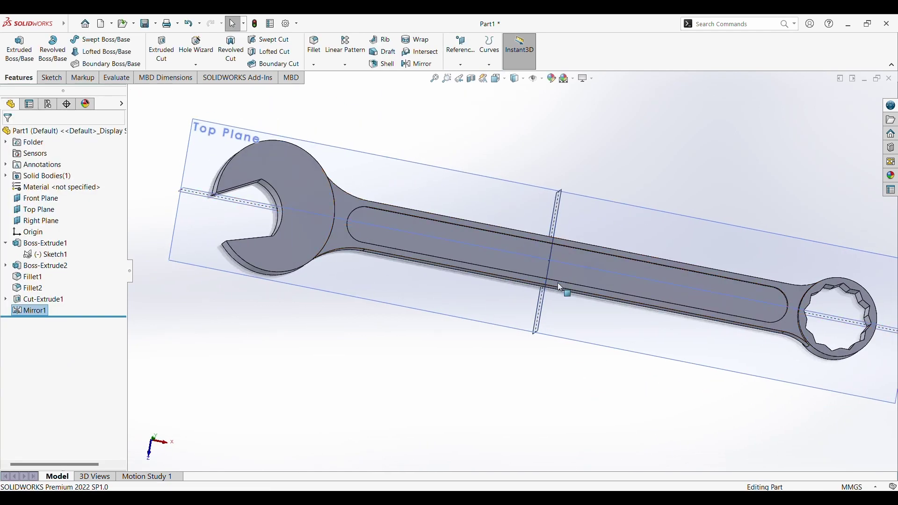
click(558, 162)
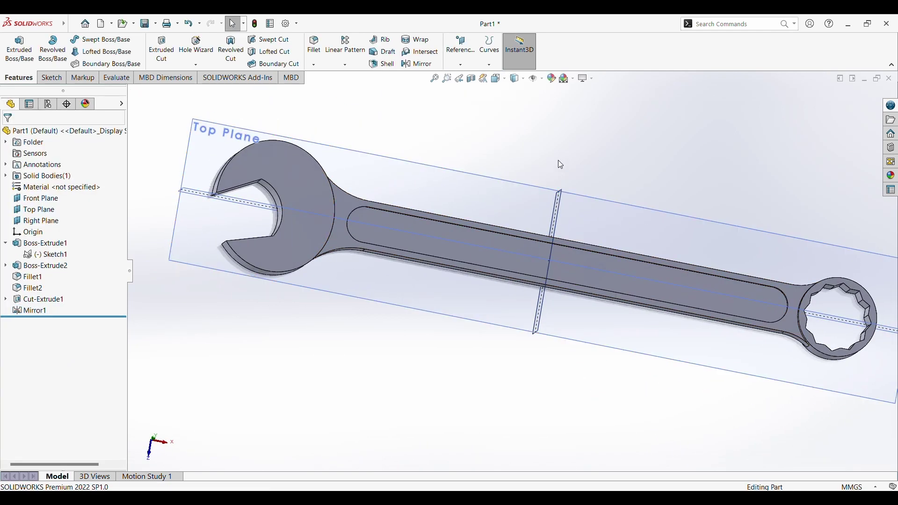
click(536, 78)
mouse_move(285, 251)
middle_down()
mouse_move(314, 276)
mouse_move(290, 252)
middle_up()
click(51, 77)
- Open an empty sketch on the wrench face and discard it
click(14, 45)
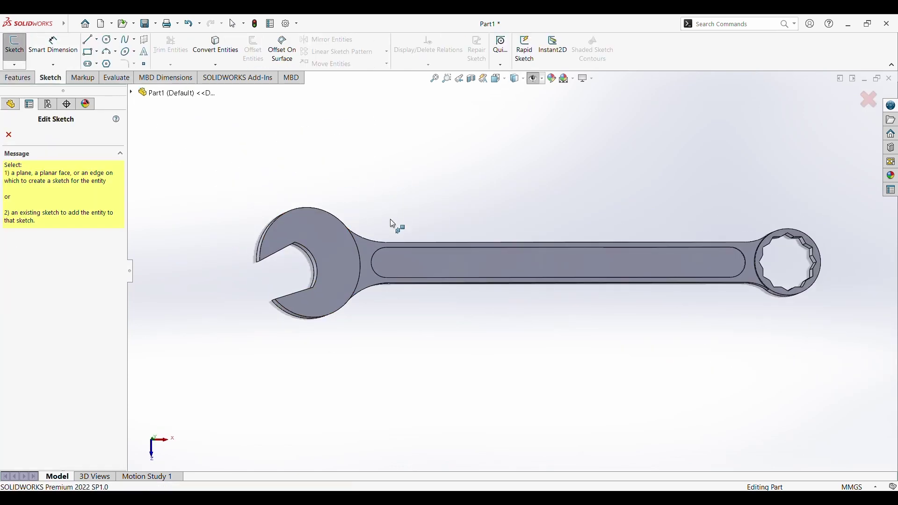
click(437, 275)
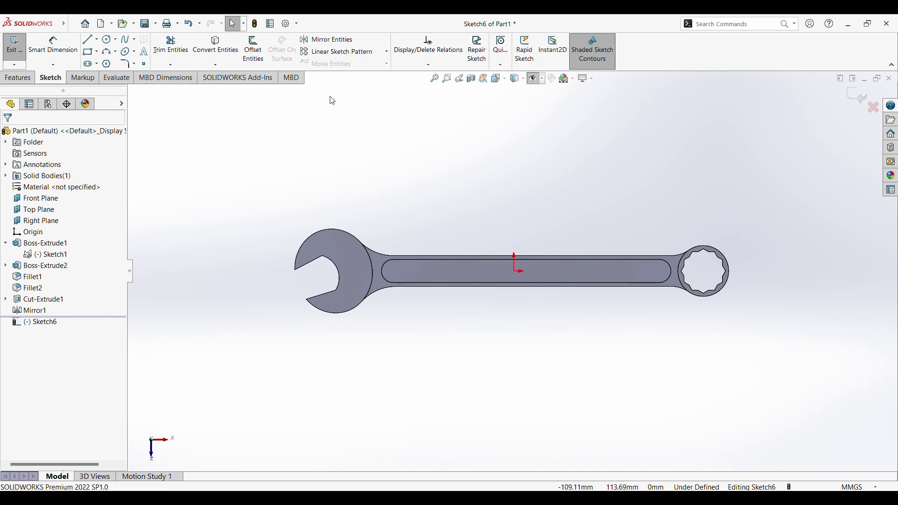
click(12, 50)
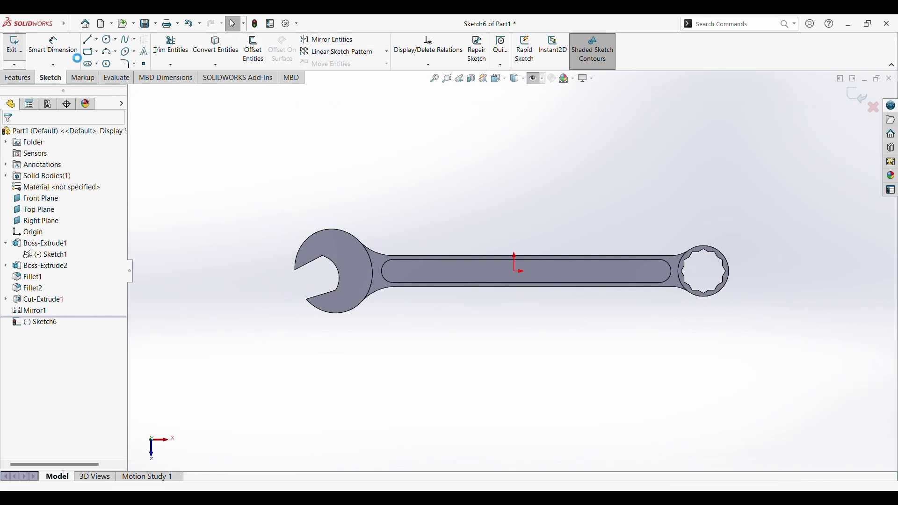
click(17, 78)
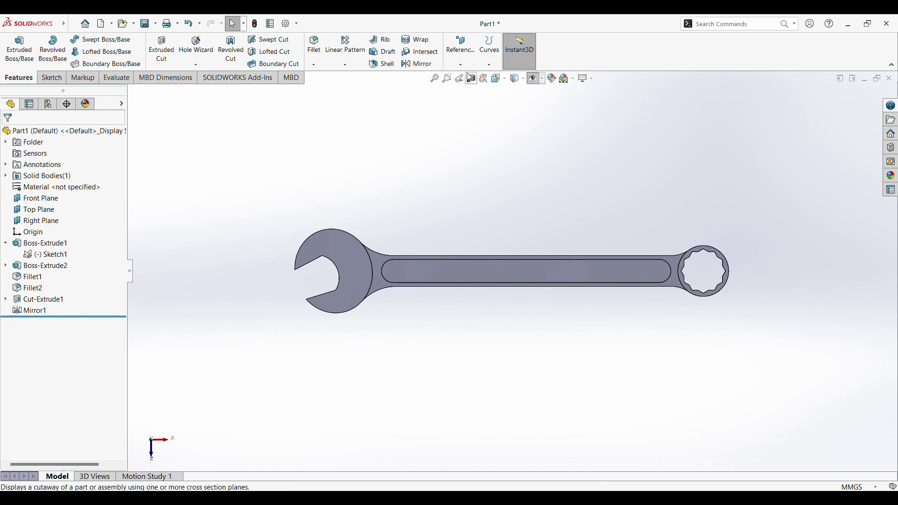
- Start a Wrap sketch, cancel Sketch Text, and open Edit Appearance for the part
click(415, 40)
click(455, 270)
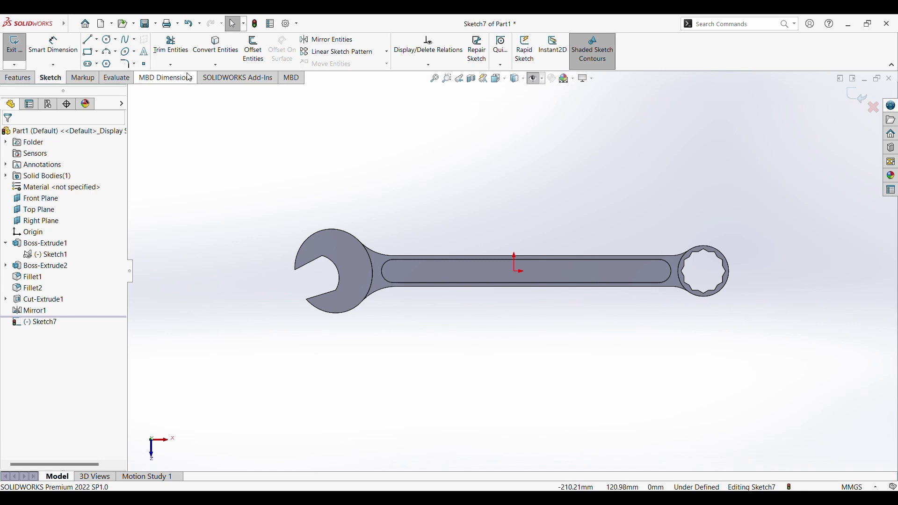
click(144, 51)
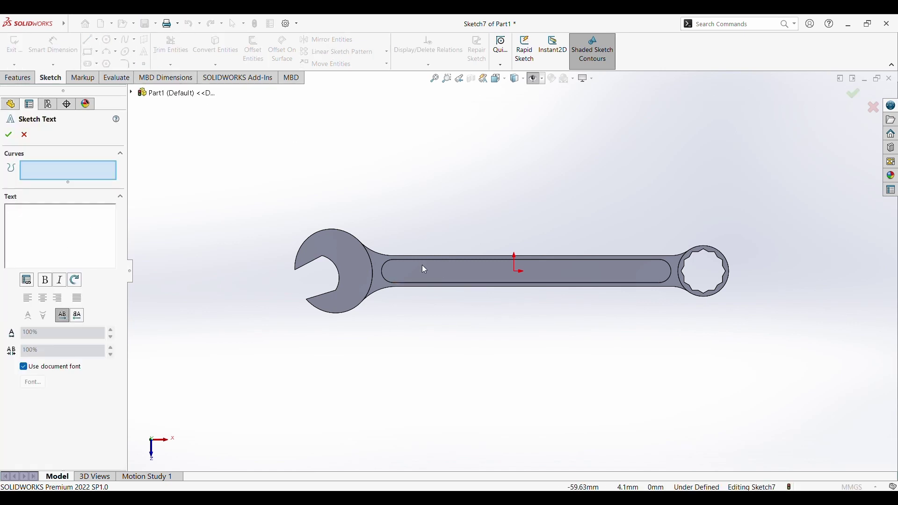
click(25, 136)
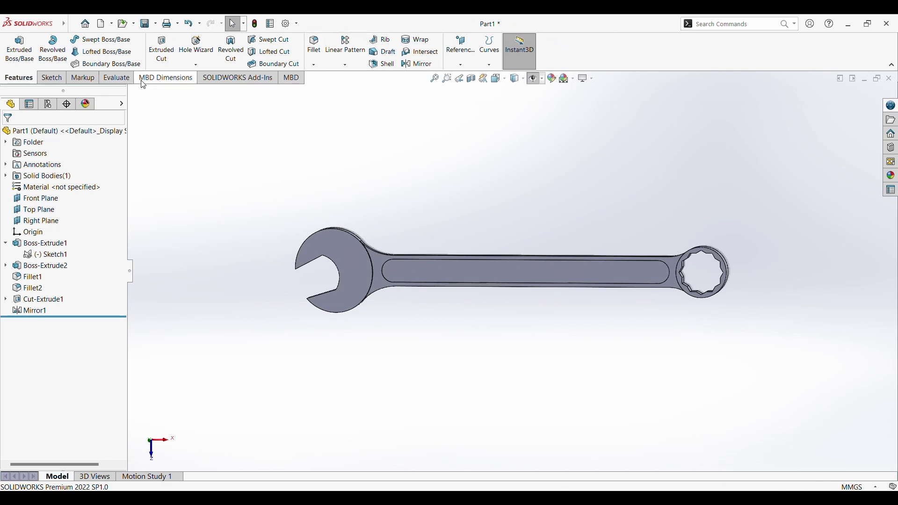
click(553, 81)
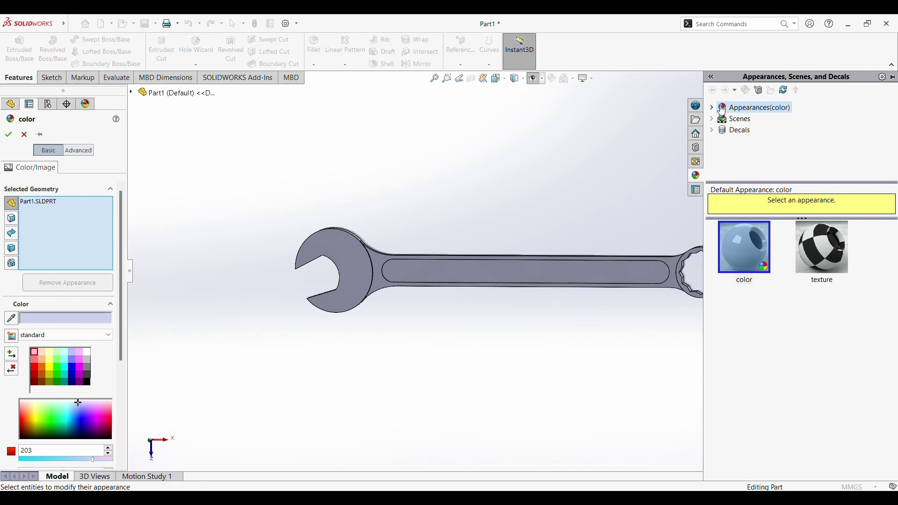
- Browse the appearance library to Metal > Steel
click(712, 108)
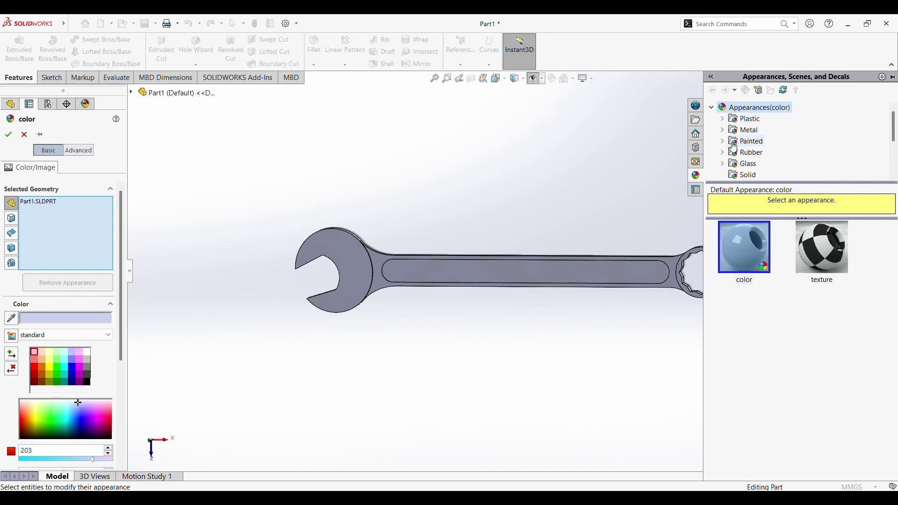
click(723, 130)
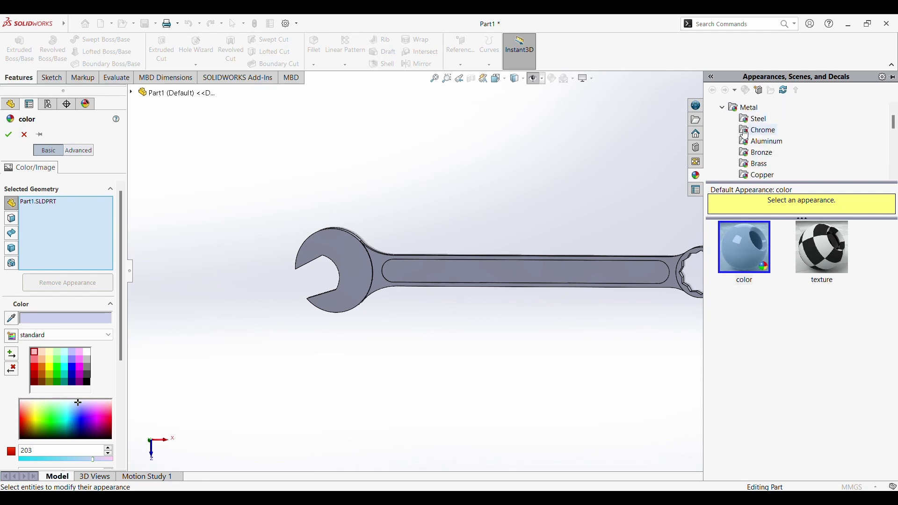
click(754, 119)
scroll(790, 151, down, 1)
scroll(791, 152, down, 1)
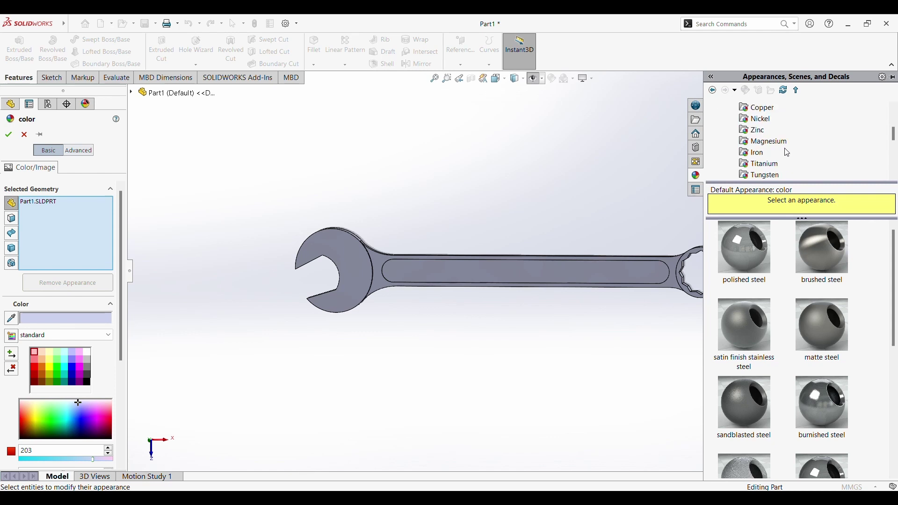
scroll(789, 152, down, 2)
scroll(789, 153, down, 1)
scroll(789, 153, up, 1)
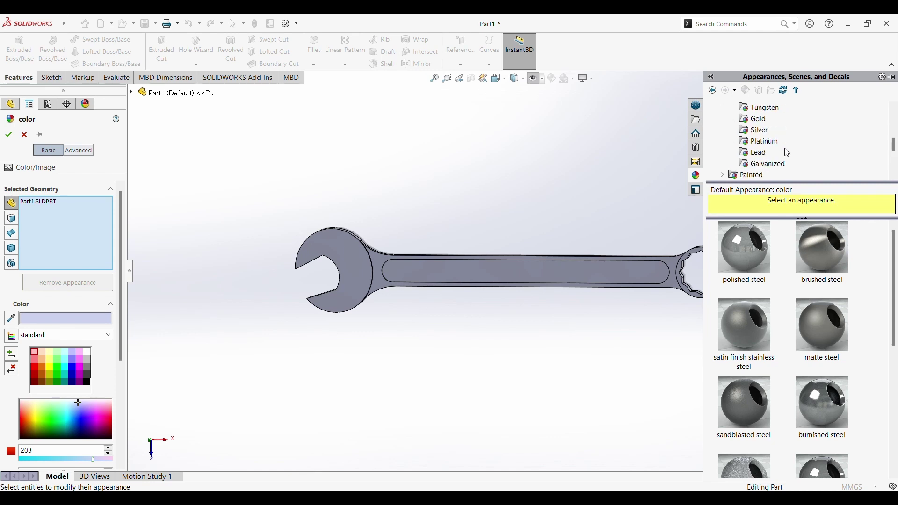
scroll(822, 294, down, 3)
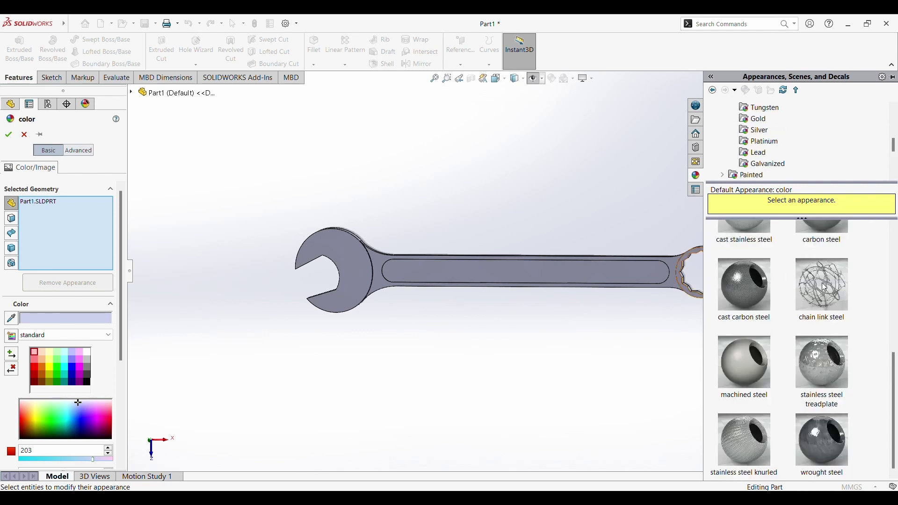
scroll(823, 287, up, 3)
scroll(773, 143, down, 2)
scroll(773, 145, down, 1)
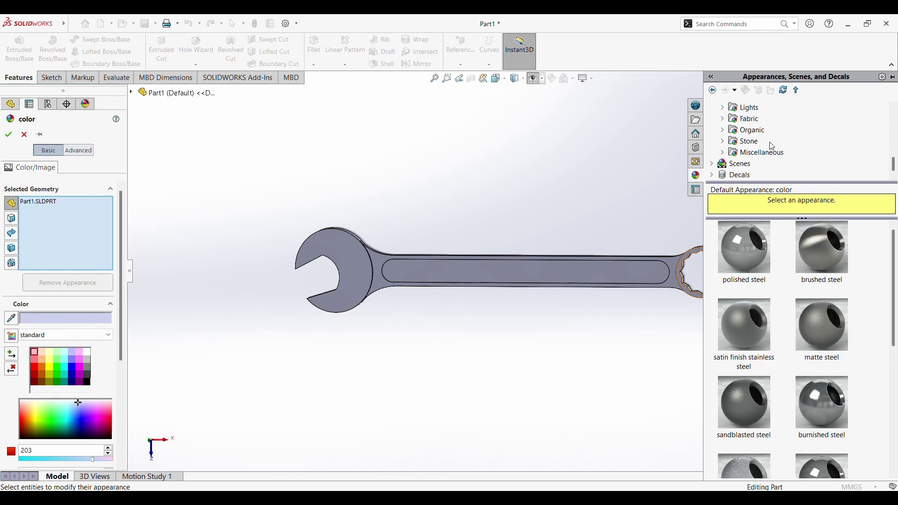
scroll(776, 152, up, 2)
scroll(815, 143, up, 1)
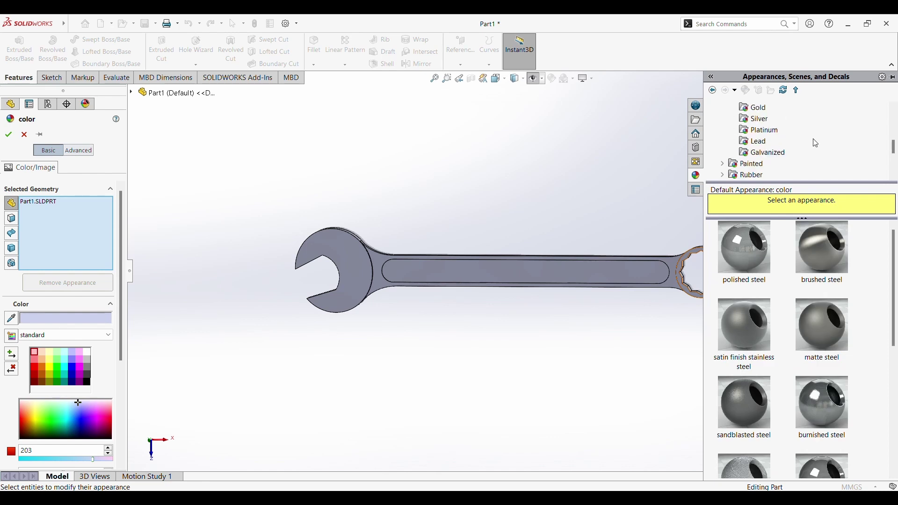
scroll(816, 143, up, 2)
scroll(816, 143, up, 1)
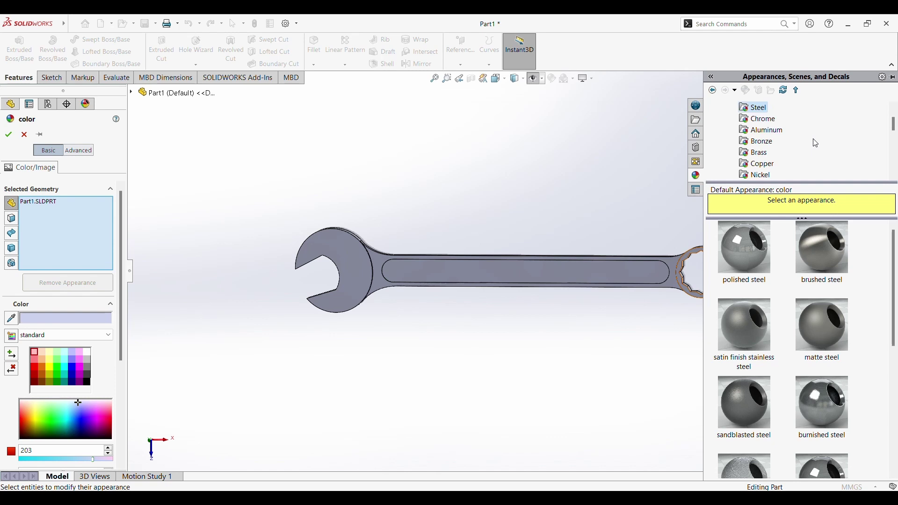
scroll(816, 143, down, 1)
scroll(816, 143, down, 2)
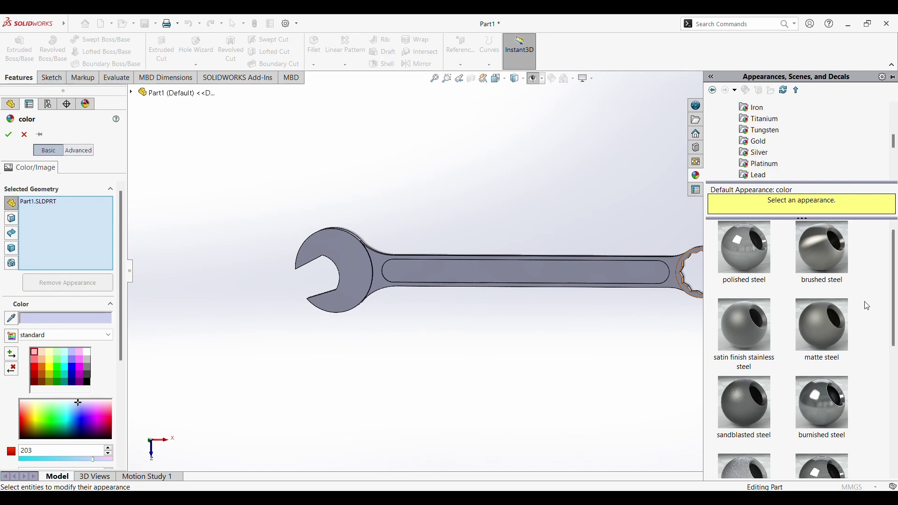
- Preview brushed, polished and satin steel, then apply and accept burnished steel
click(831, 257)
click(763, 259)
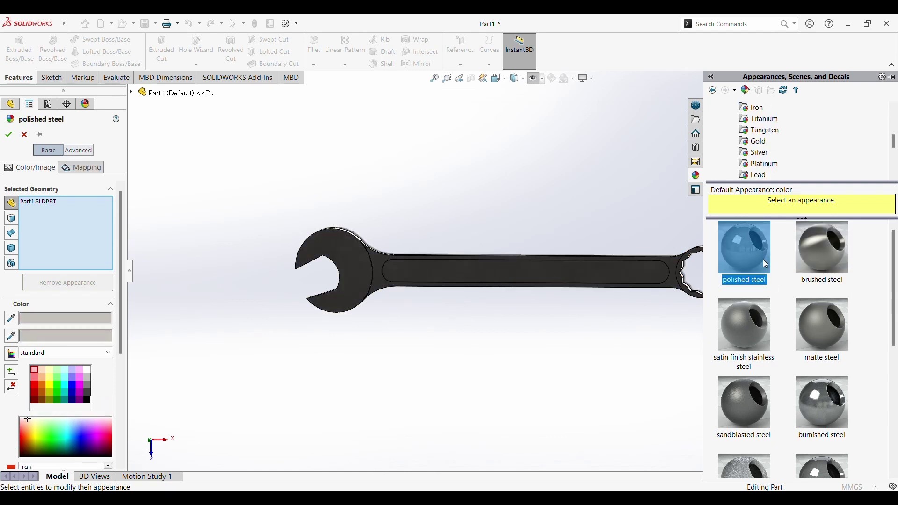
click(733, 327)
click(827, 408)
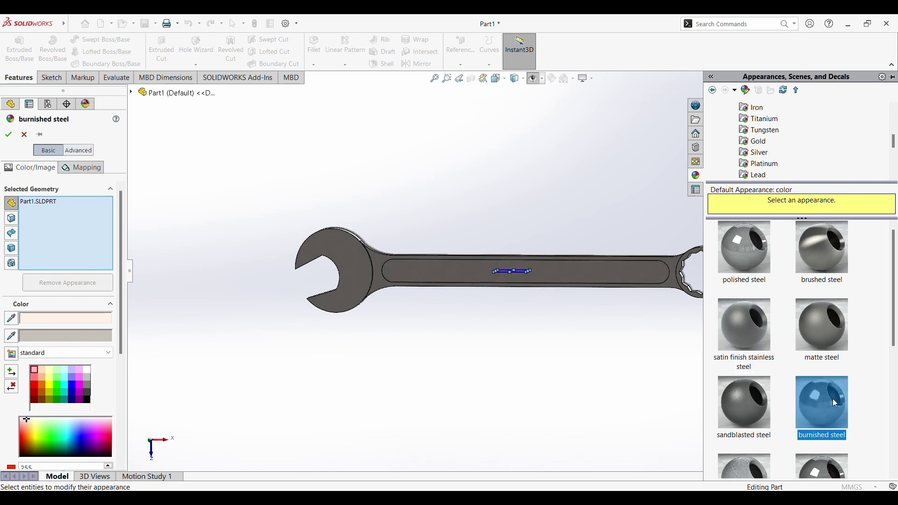
scroll(836, 402, down, 3)
mouse_move(562, 335)
middle_down()
mouse_move(536, 199)
mouse_move(547, 237)
middle_up()
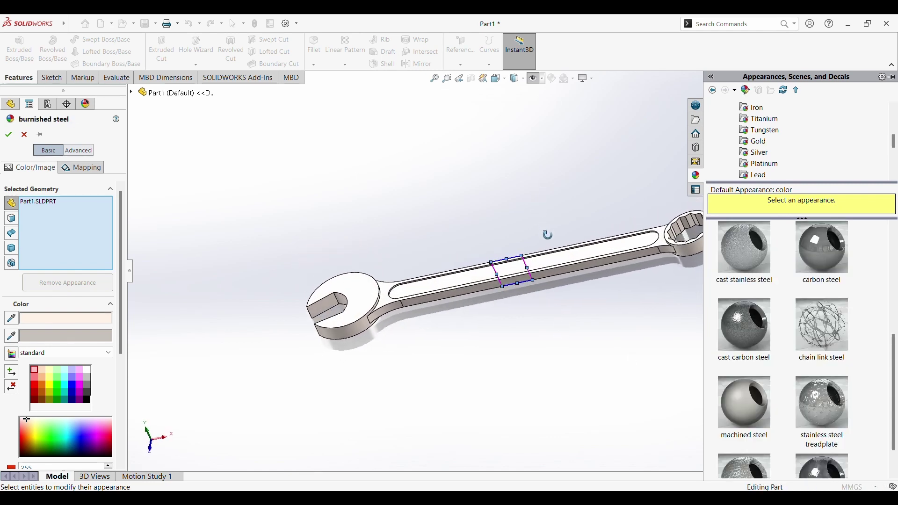
click(8, 135)
mouse_move(556, 160)
middle_down()
mouse_move(546, 214)
mouse_move(350, 136)
mouse_move(254, 254)
middle_up()
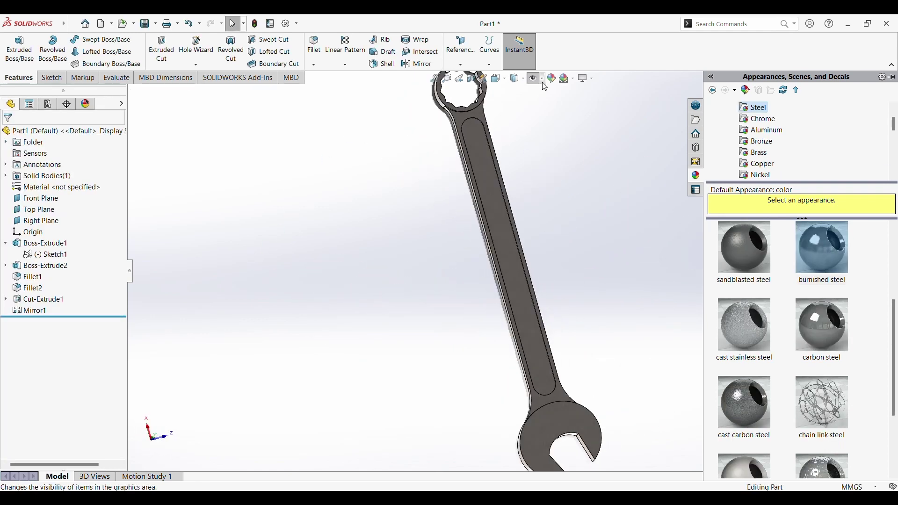
- Collapse the library, view Hidden Lines Removed, then switch the finish to carbon steel
click(569, 78)
click(566, 120)
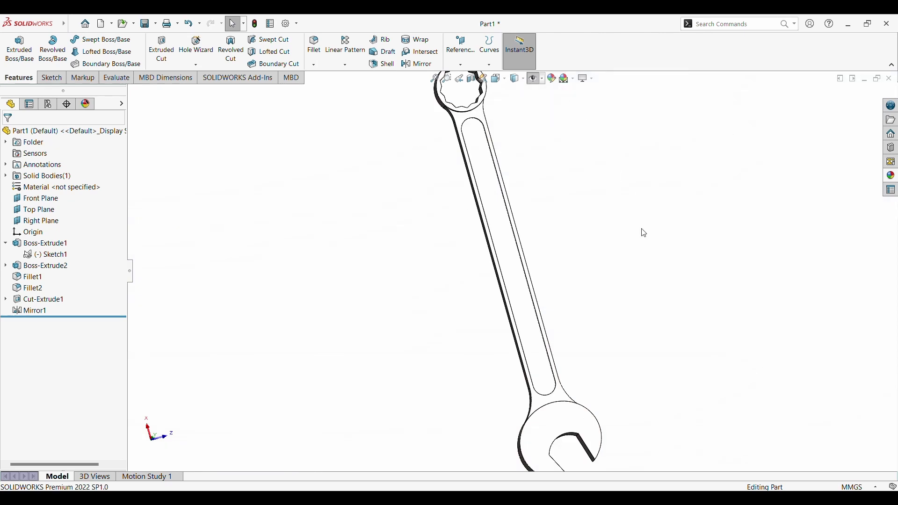
mouse_move(644, 232)
middle_down()
mouse_move(494, 225)
mouse_move(493, 357)
mouse_move(541, 380)
middle_up()
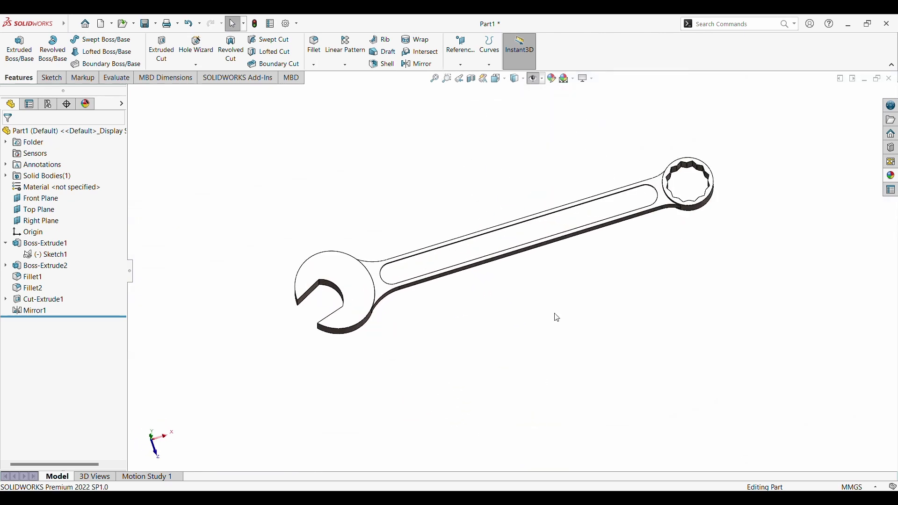
scroll(557, 318, down, 2)
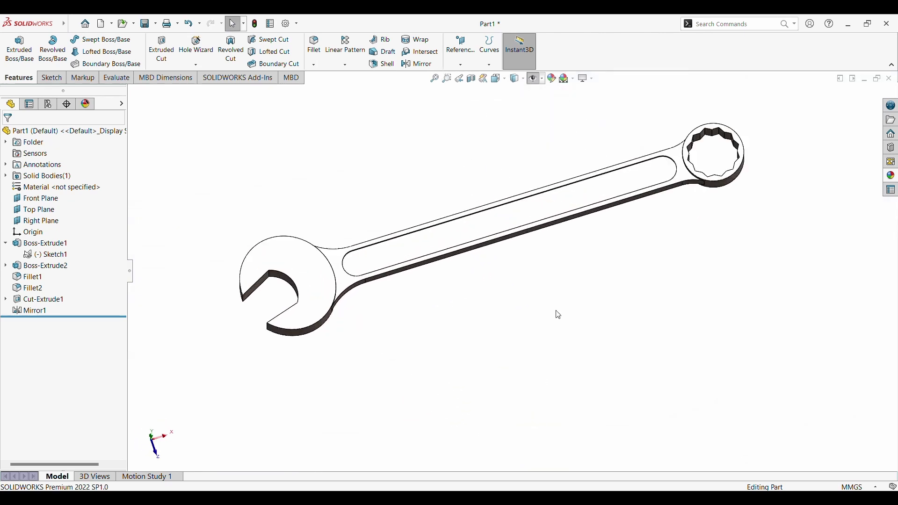
click(553, 80)
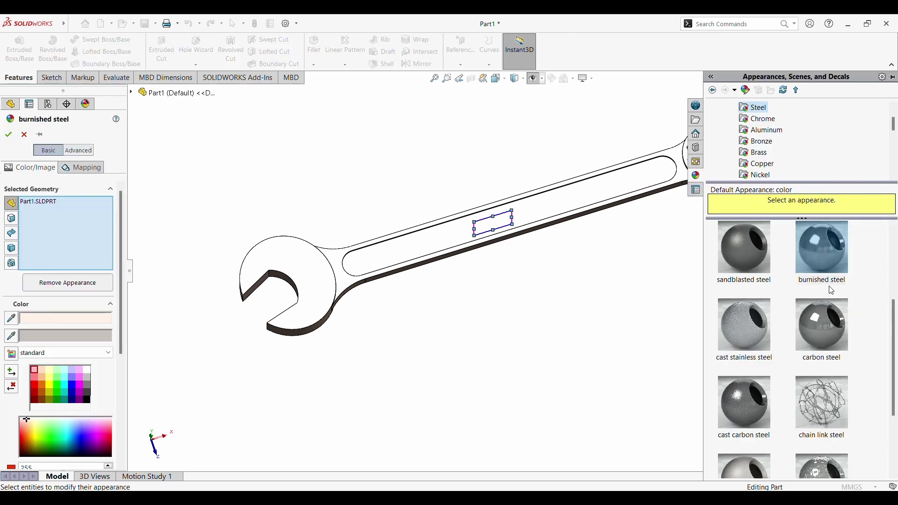
click(829, 315)
click(9, 134)
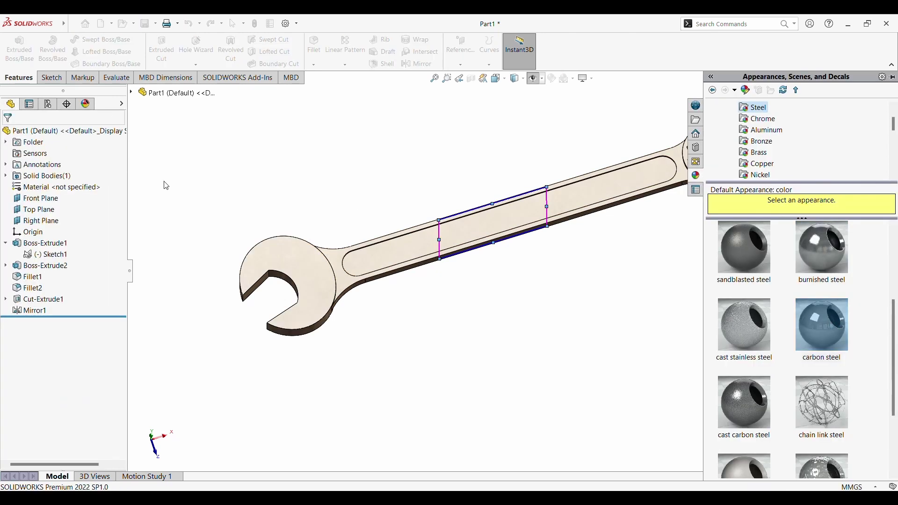
mouse_move(471, 307)
middle_down()
mouse_move(541, 186)
mouse_move(477, 134)
mouse_move(575, 243)
mouse_move(555, 343)
mouse_move(519, 316)
mouse_move(517, 265)
middle_up()
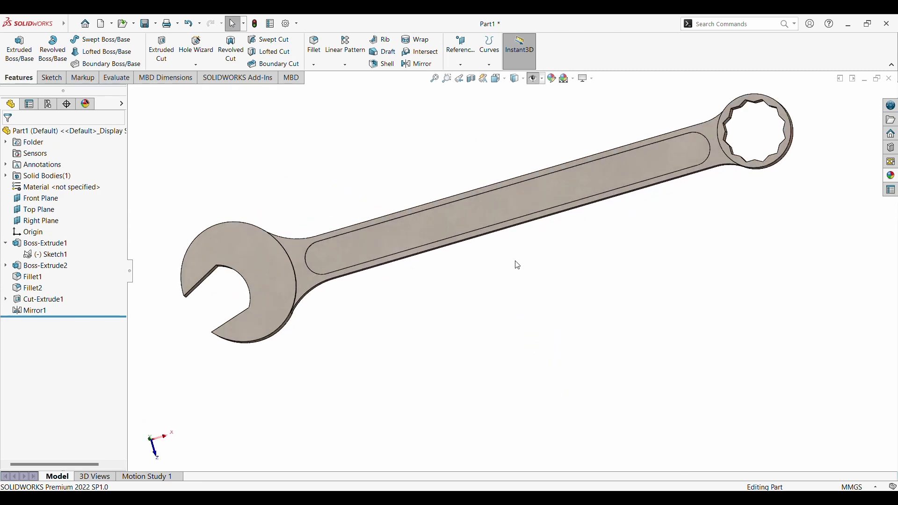
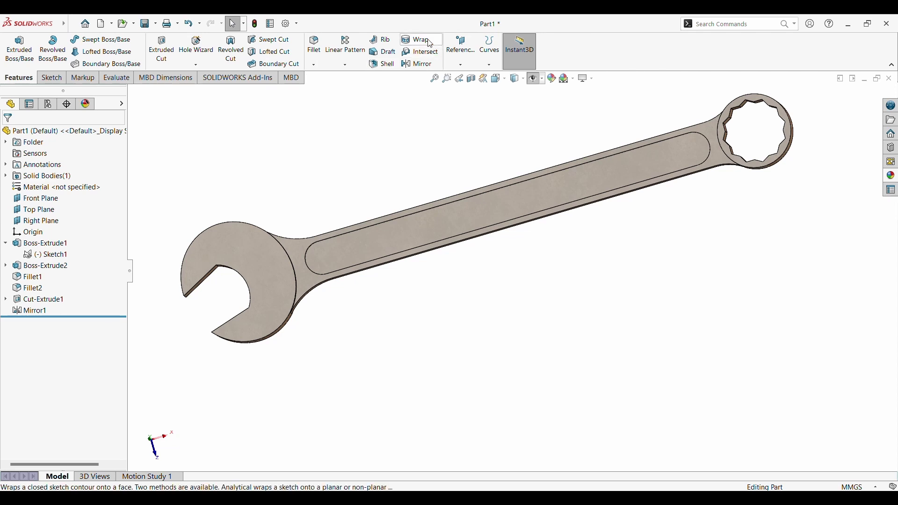
- Start a Wrap feature and open Sketch8 on the wrench's recessed handle face
click(52, 78)
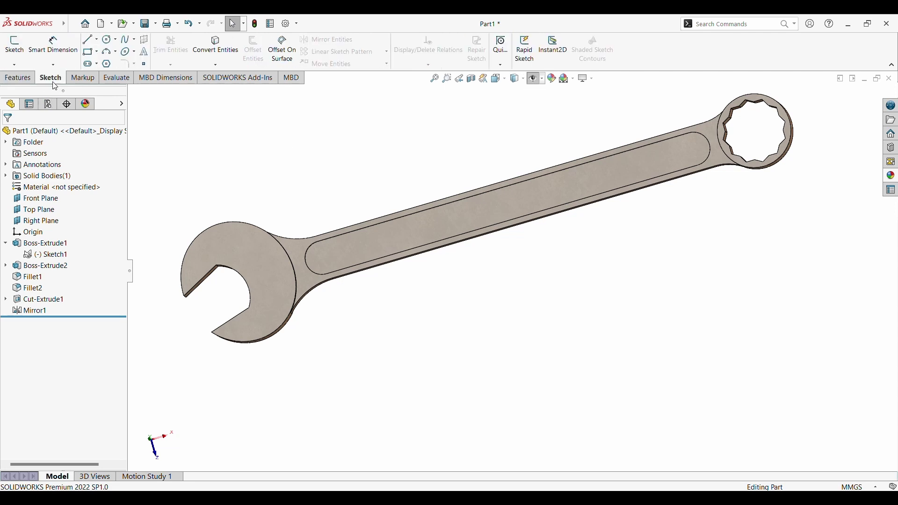
click(24, 78)
click(418, 46)
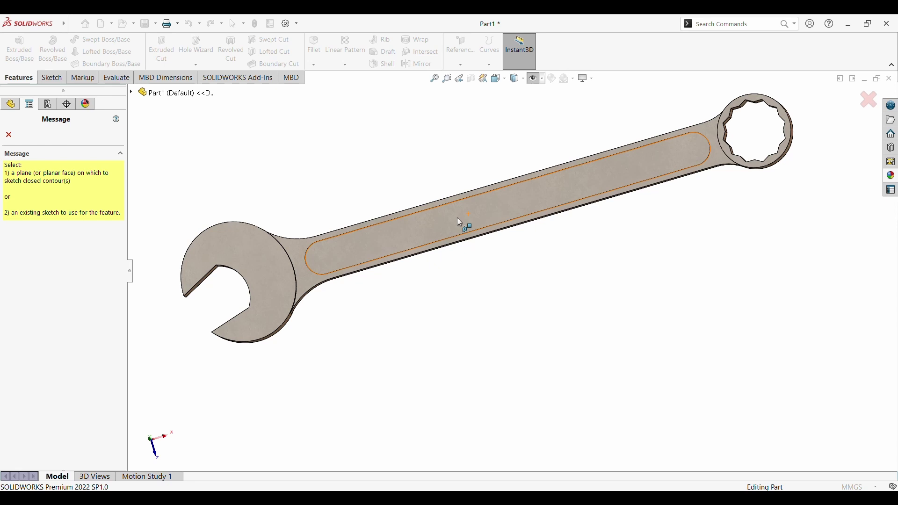
click(457, 218)
scroll(474, 320, down, 1)
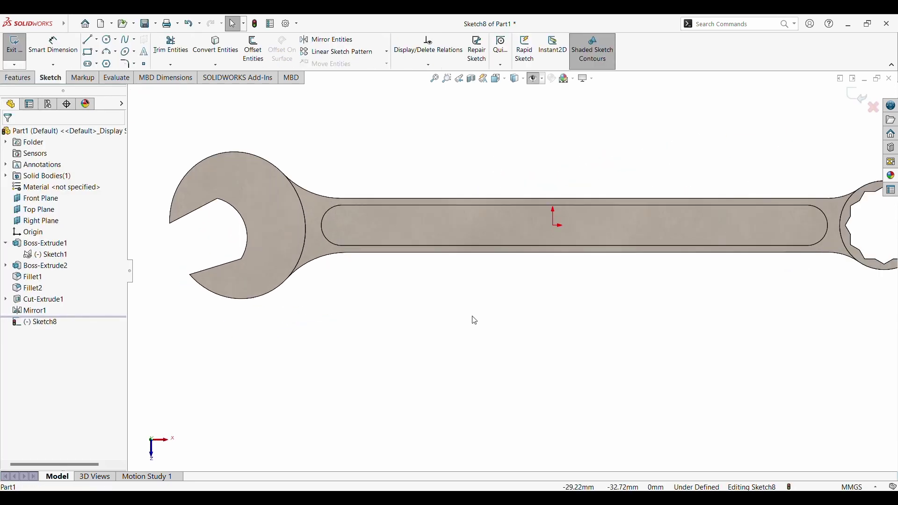
scroll(469, 310, down, 1)
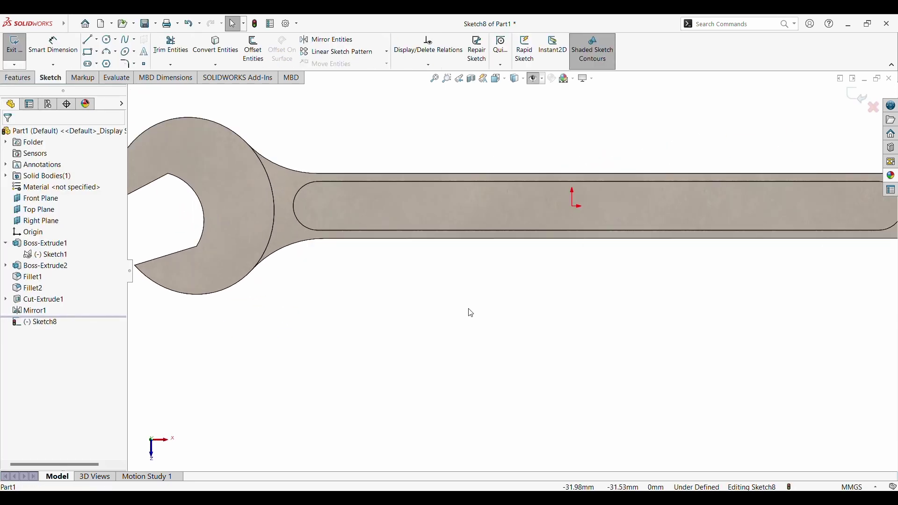
click(143, 52)
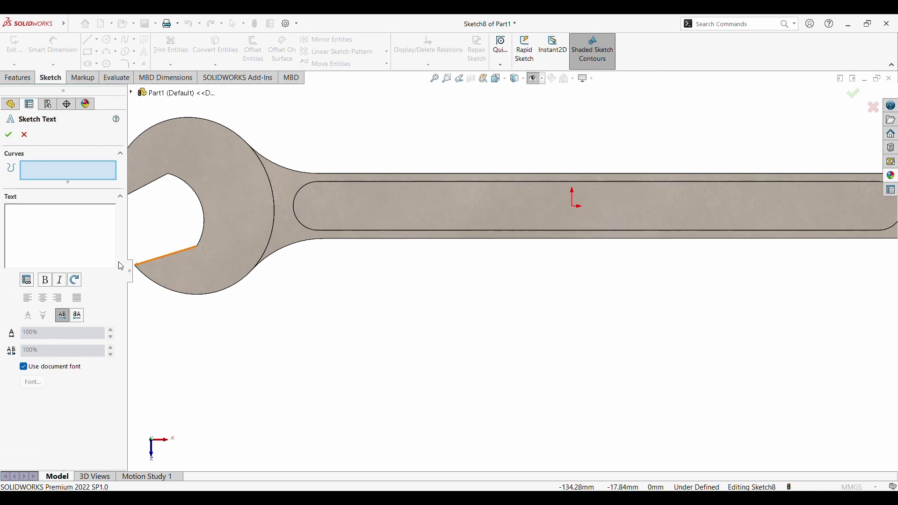
click(401, 182)
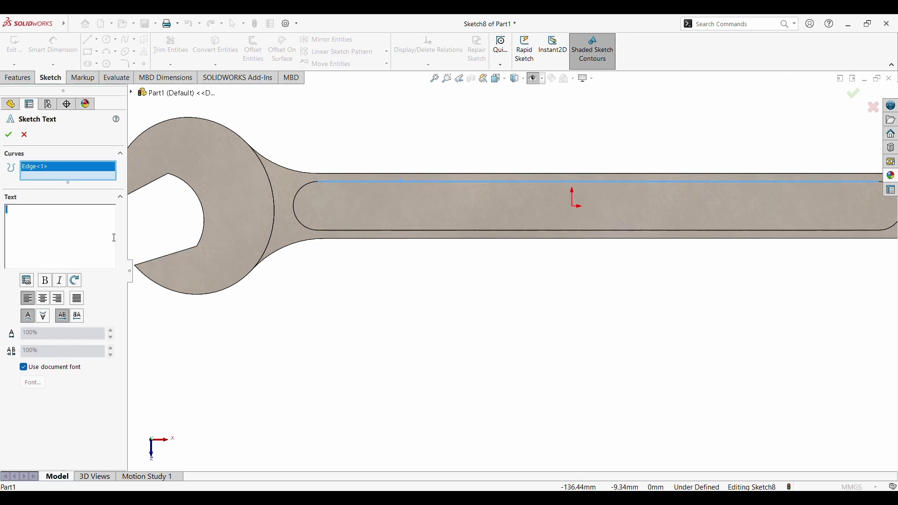
text(ingegneria)
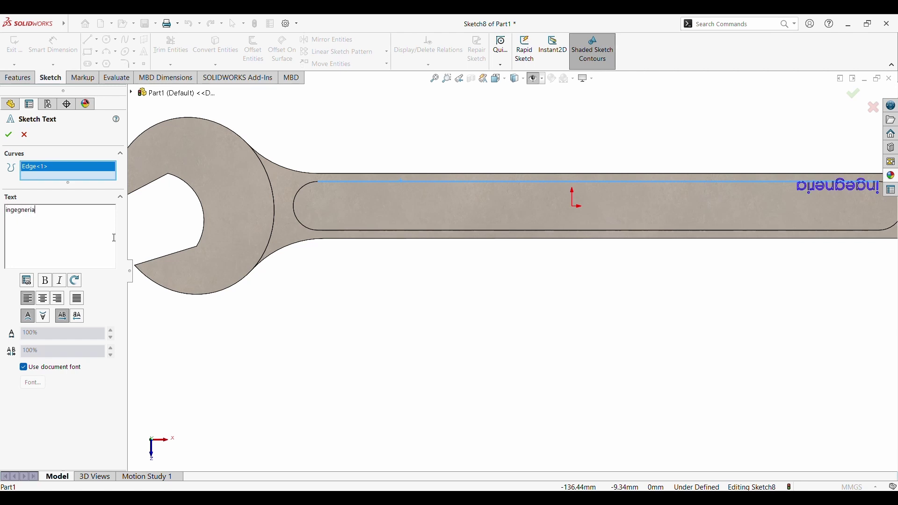
text(_m)
text(ania)
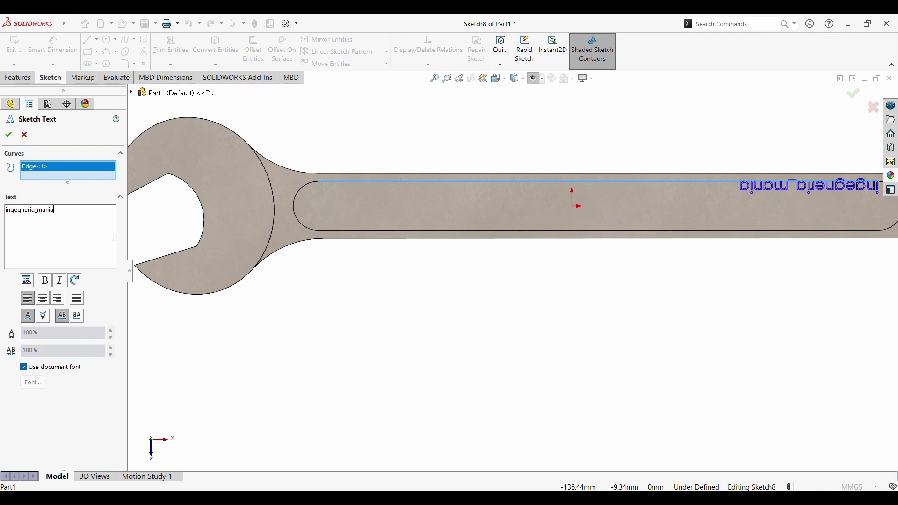
text(@)
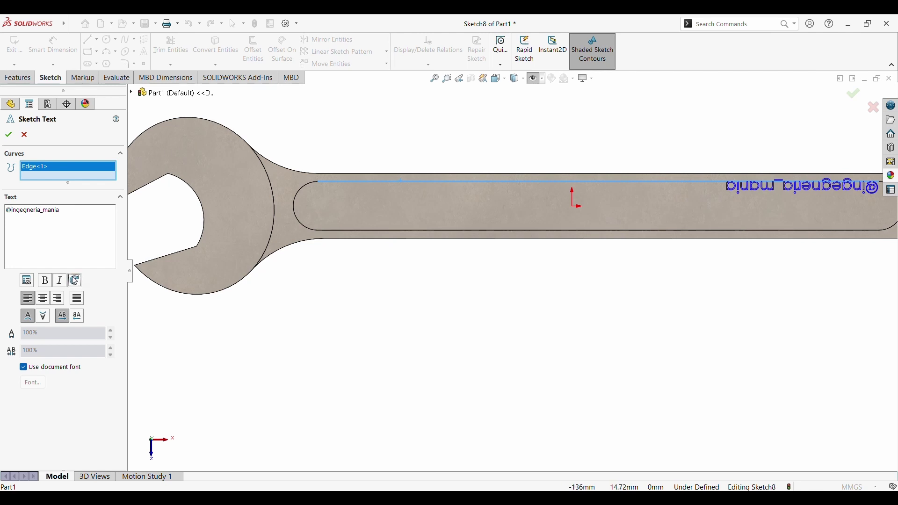
- Accept the text and place a sketch point on the recess's lower edge
click(8, 134)
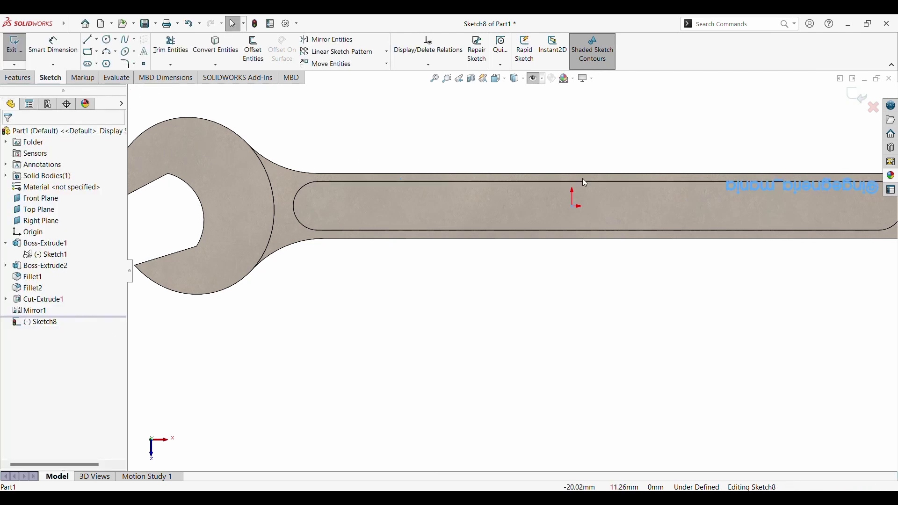
click(781, 189)
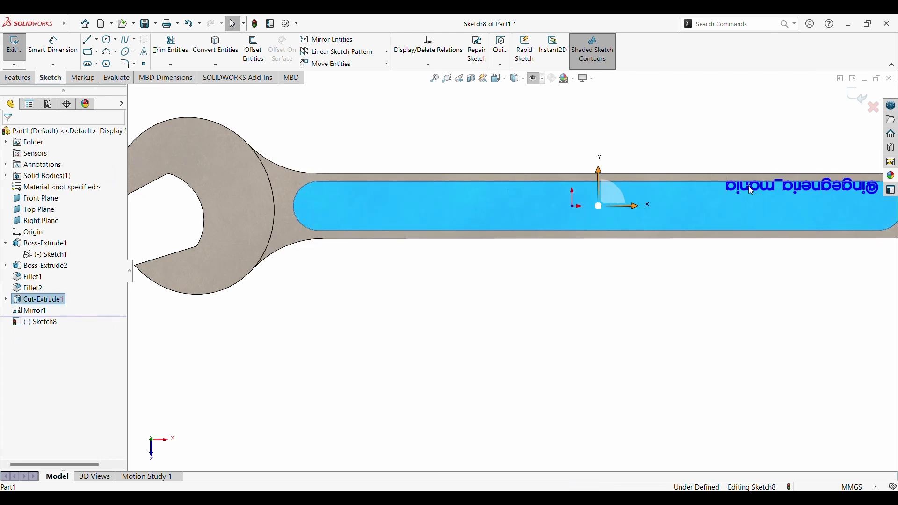
click(678, 281)
key(f)
scroll(648, 247, up, 2)
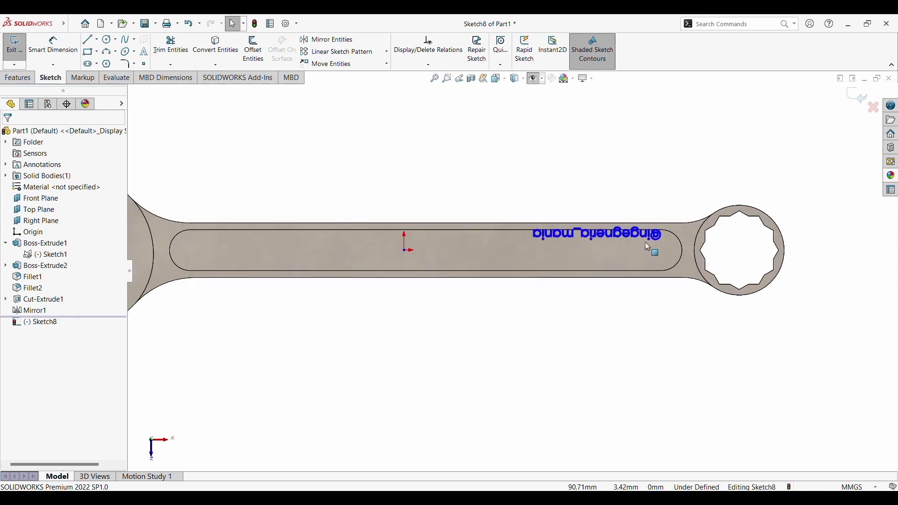
click(622, 236)
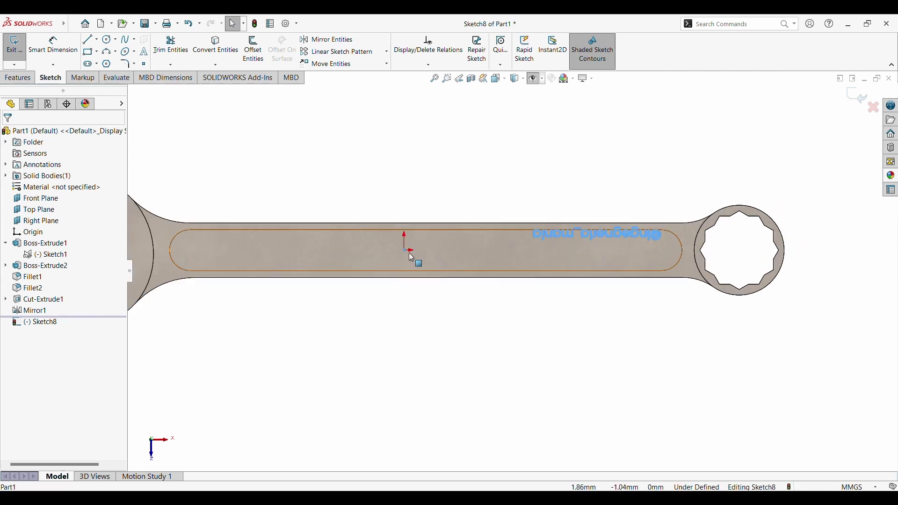
click(310, 268)
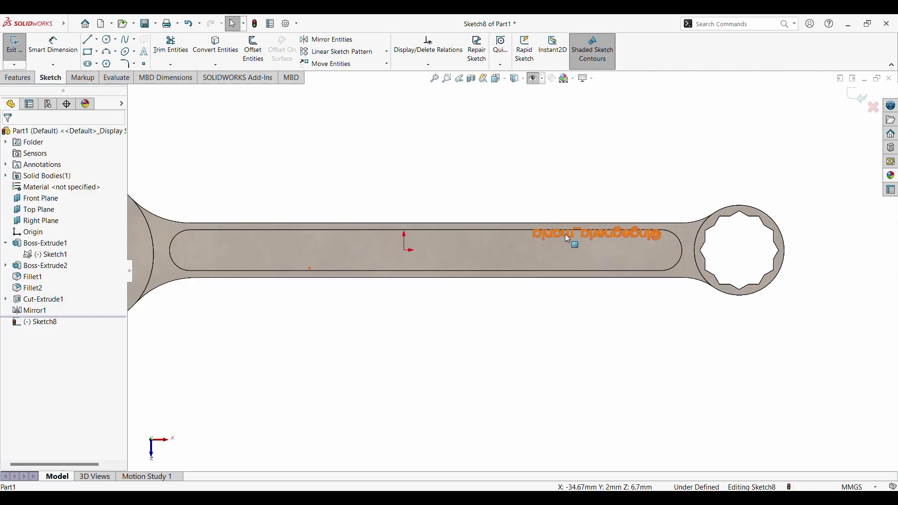
- Try rotating the text characters in 30-degree increments, then close the text editor
double_click(604, 237)
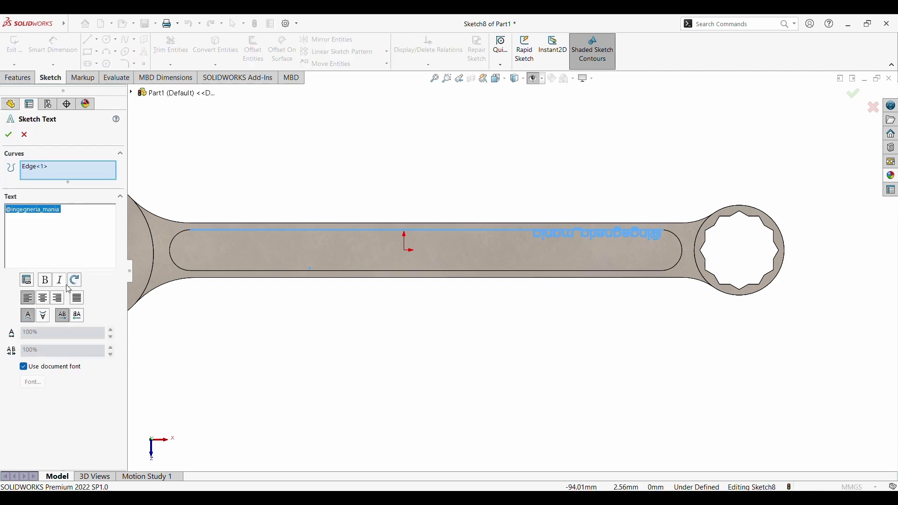
click(77, 279)
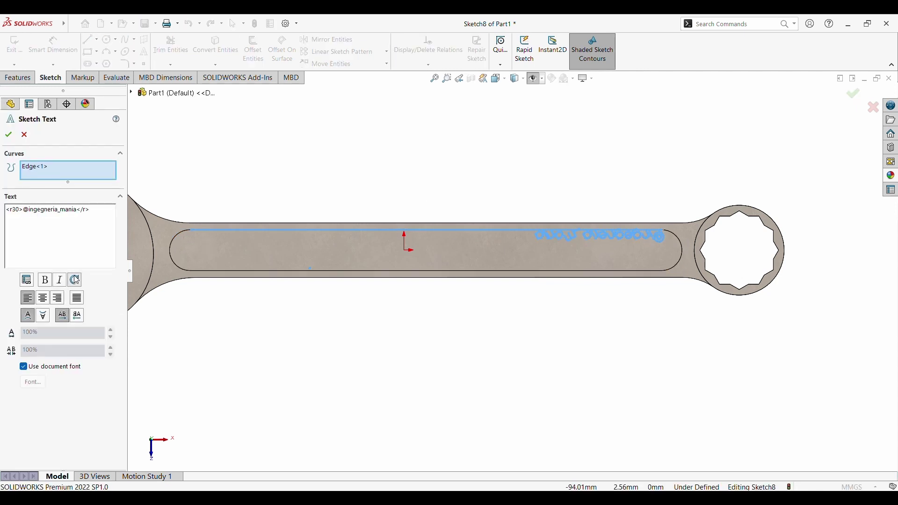
click(76, 280)
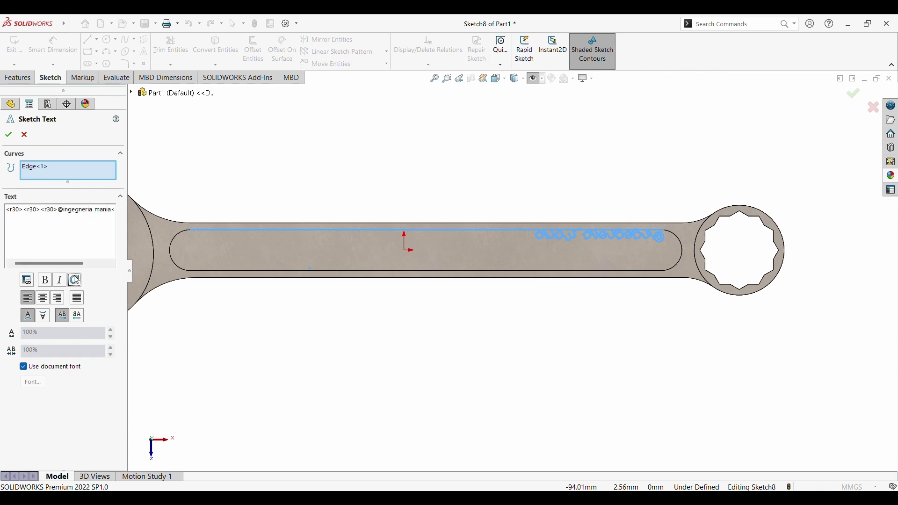
click(75, 279)
click(16, 136)
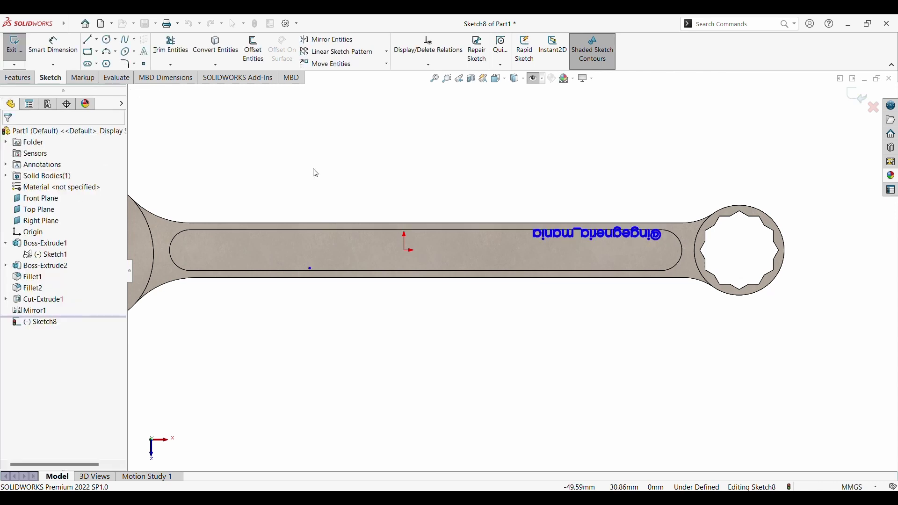
click(584, 234)
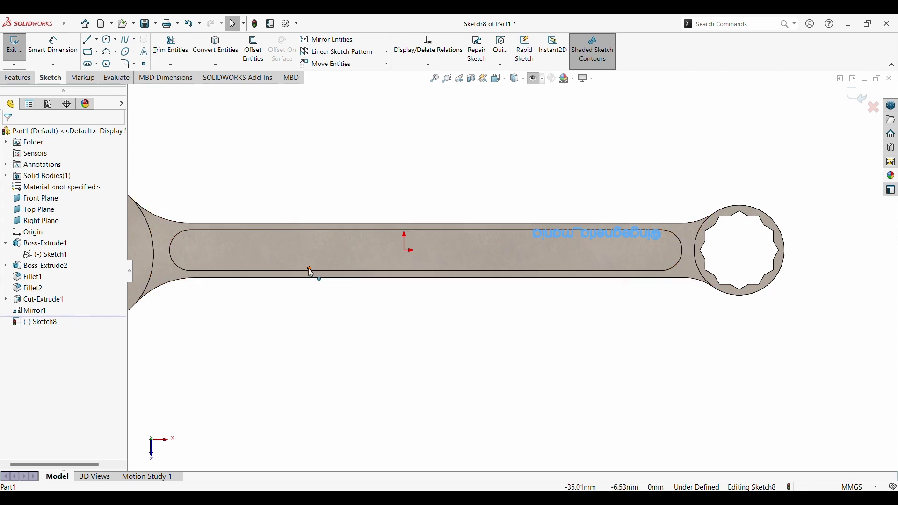
- Drag the sketch point above the wrench and detach the text from its edge path
drag(310, 270, 331, 183)
key(Escape)
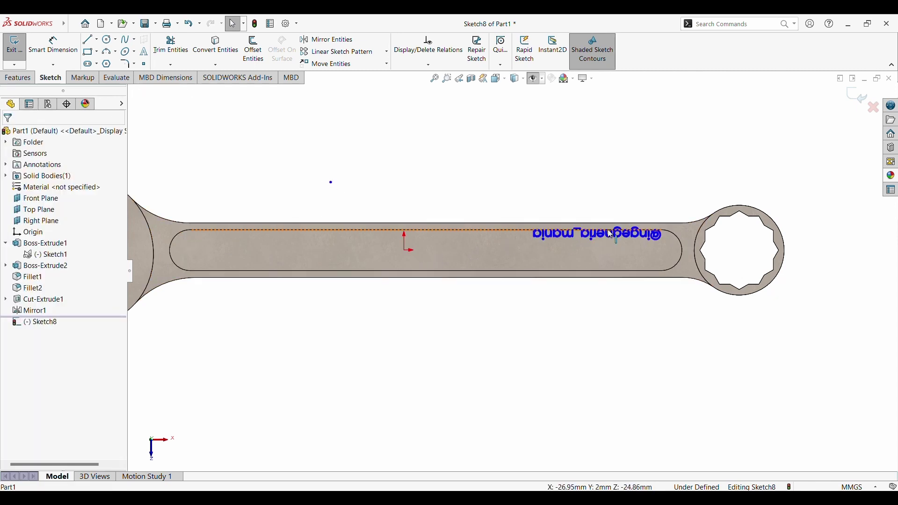
double_click(609, 237)
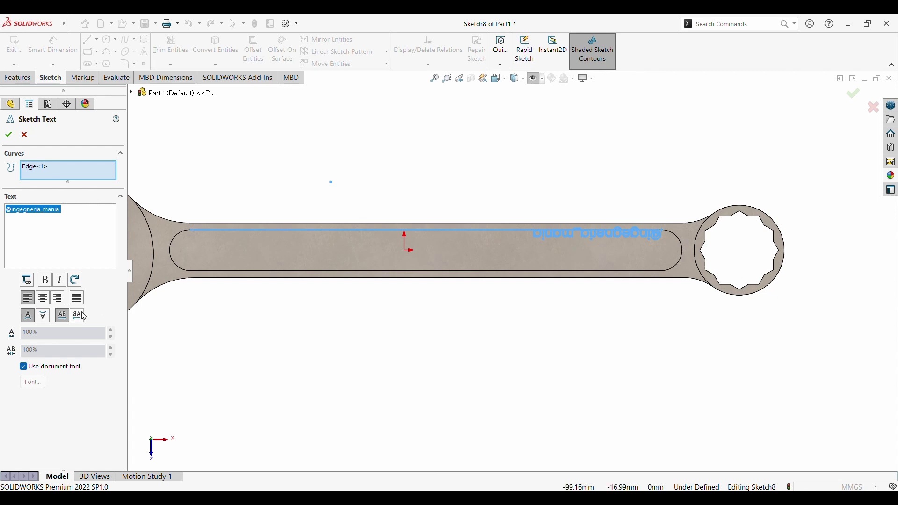
click(38, 168)
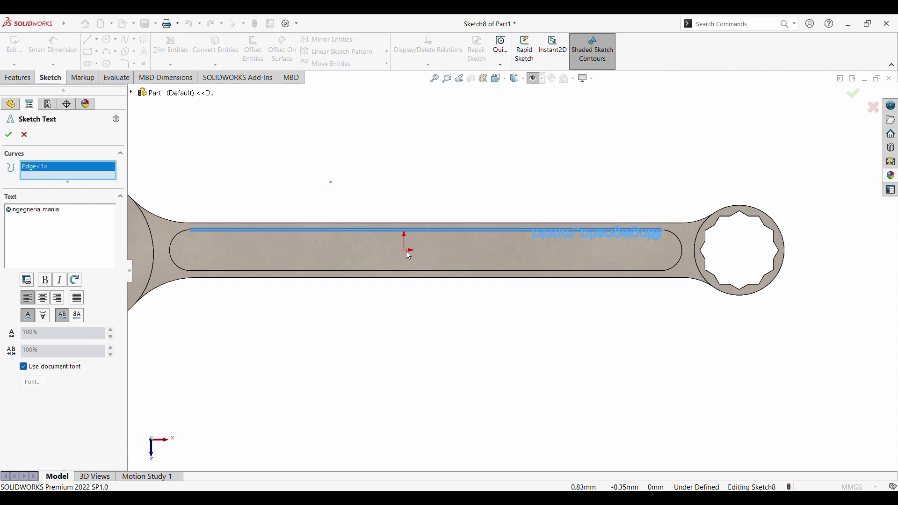
click(265, 221)
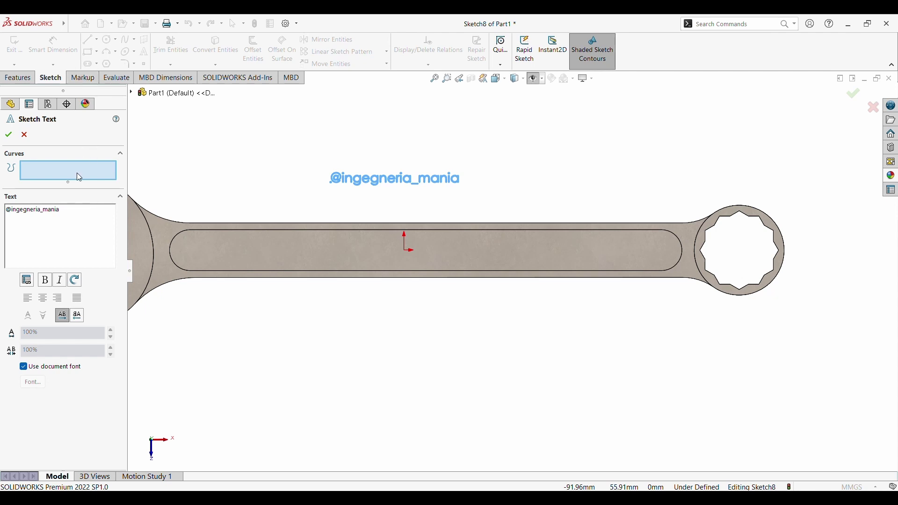
- Draw a 139.44 mm horizontal line through the handle recess as construction geometry
click(25, 134)
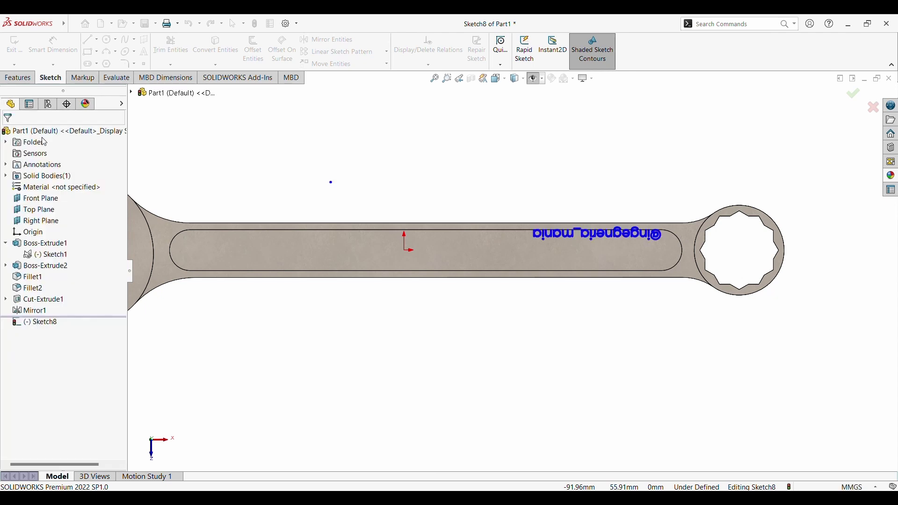
click(89, 39)
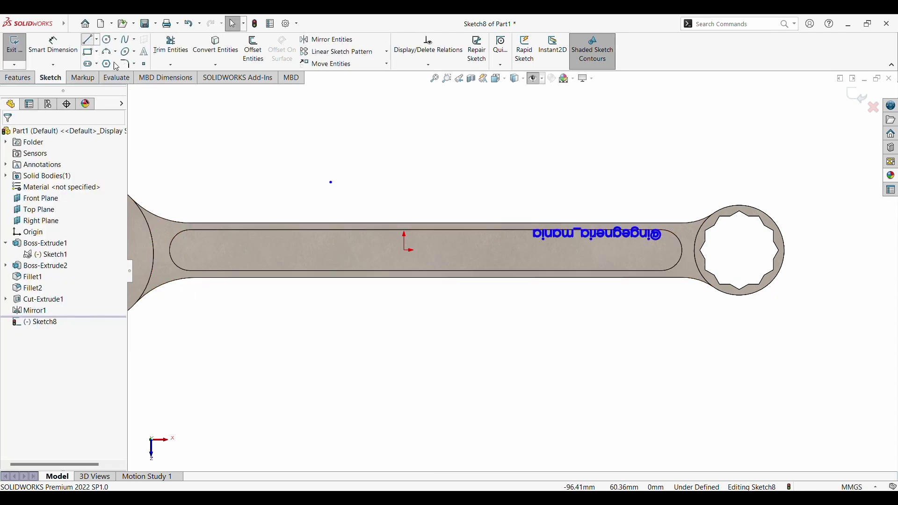
click(229, 250)
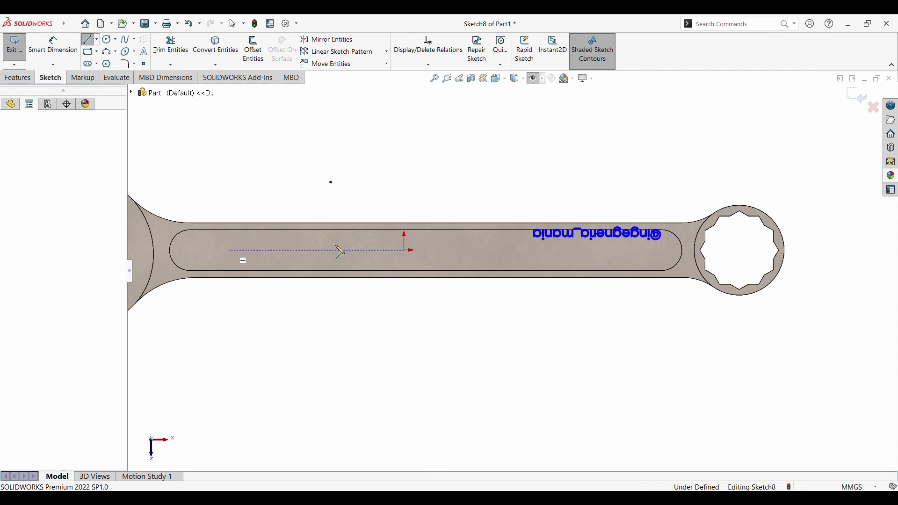
click(610, 254)
key(Escape)
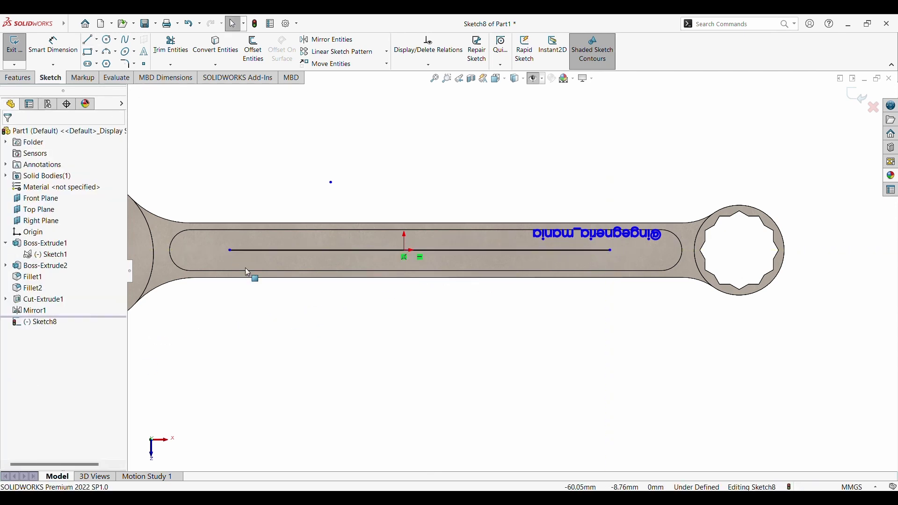
click(249, 250)
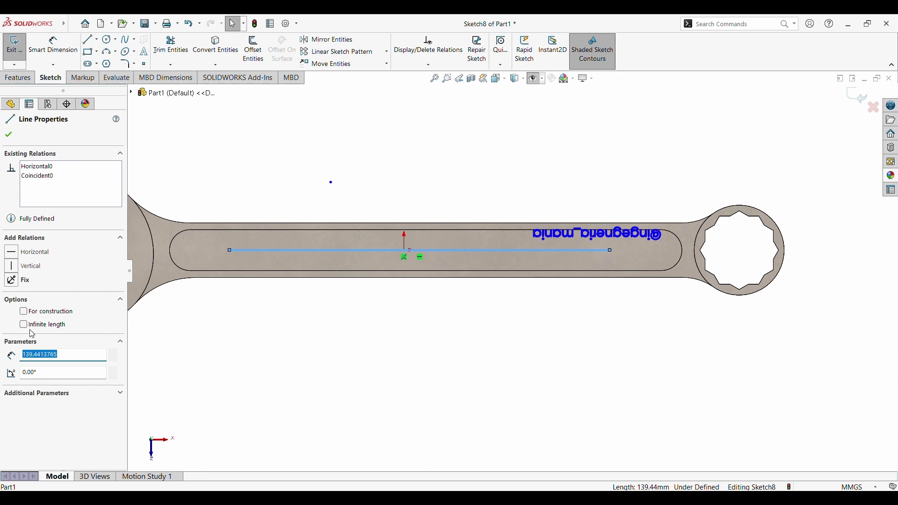
click(26, 314)
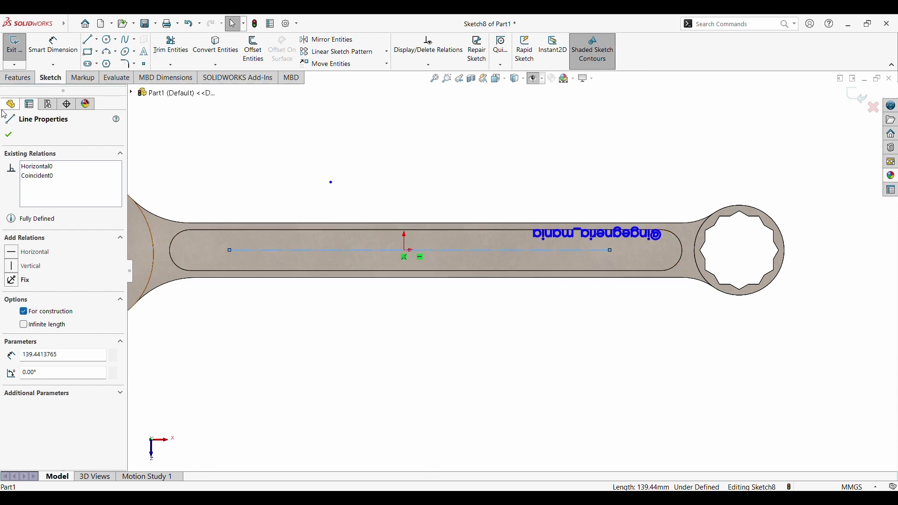
click(449, 213)
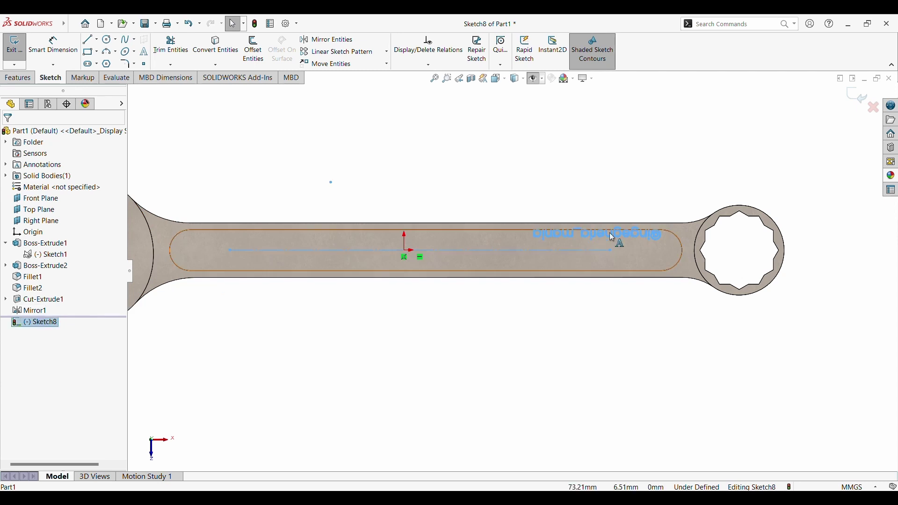
- Replace the text's Edge<1> path with the construction centreline and centre-align it
double_click(627, 236)
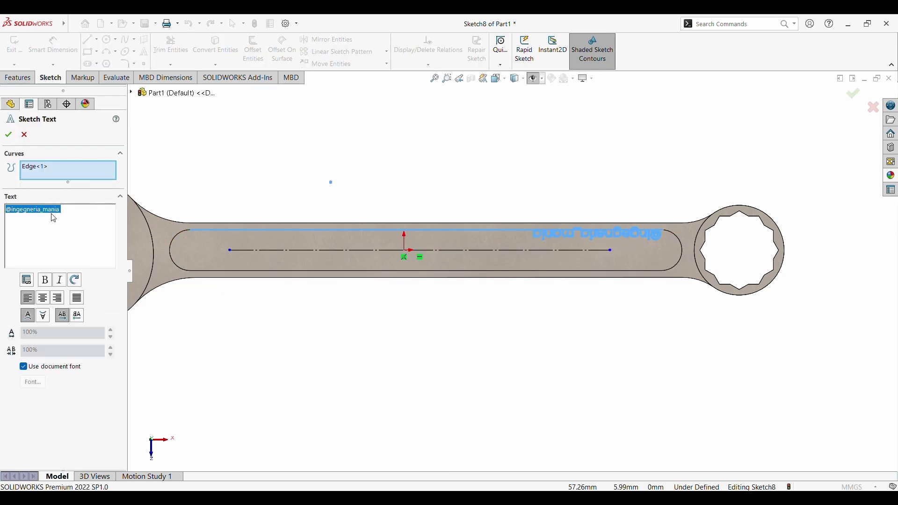
click(36, 168)
click(297, 251)
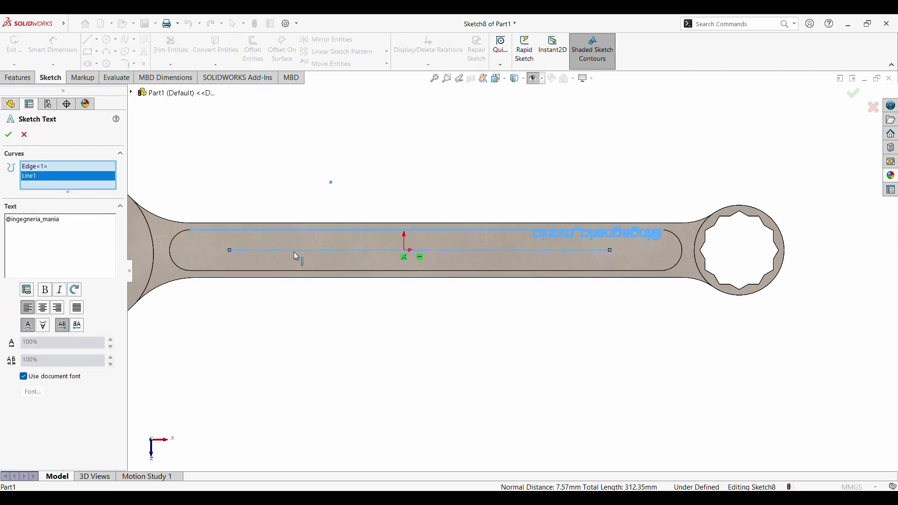
click(39, 167)
key(Delete)
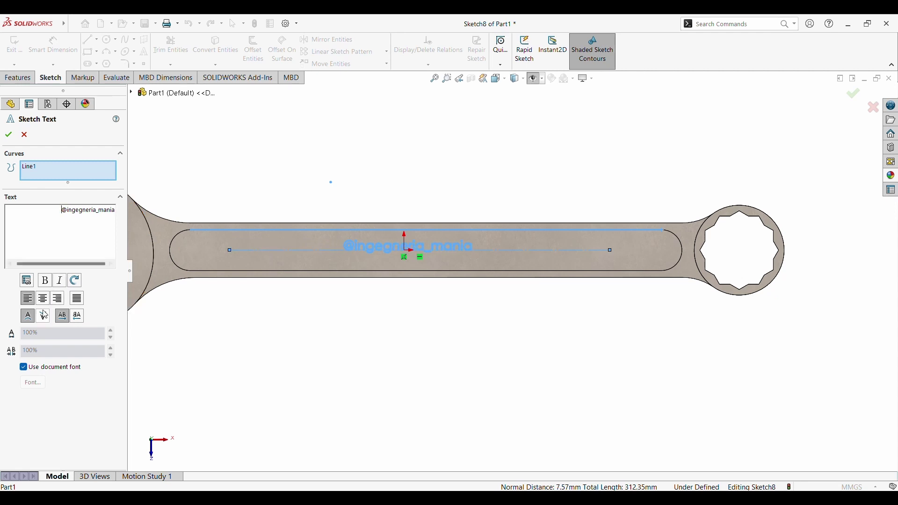
key(ctrl+a)
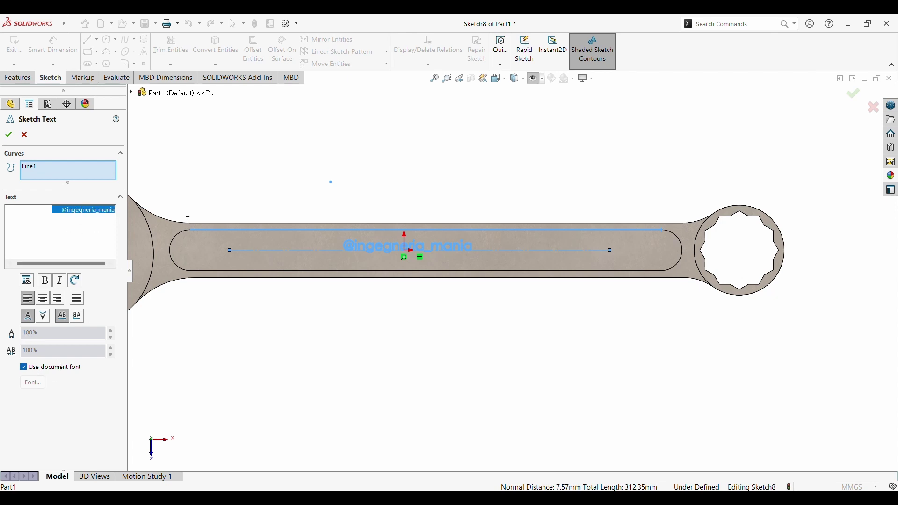
click(9, 135)
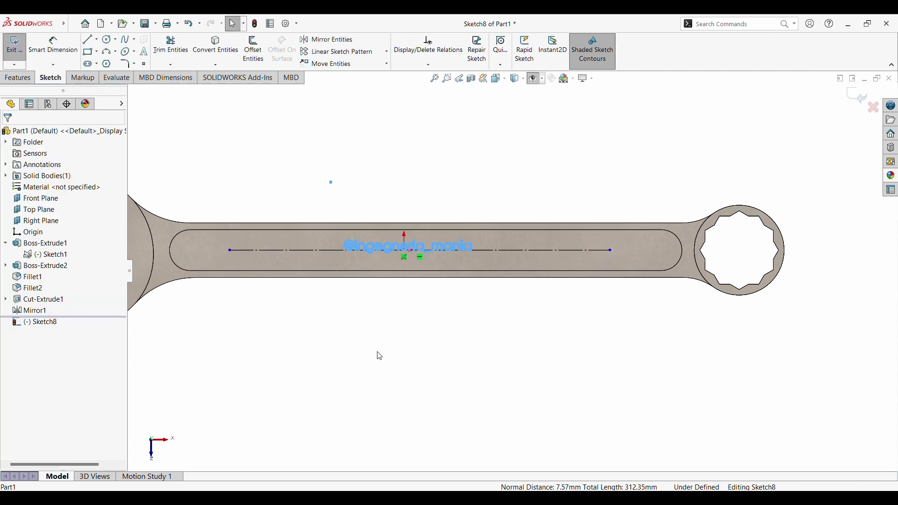
- Wrap Sketch8's text onto the recessed handle face as a 1.00 mm deboss
click(860, 95)
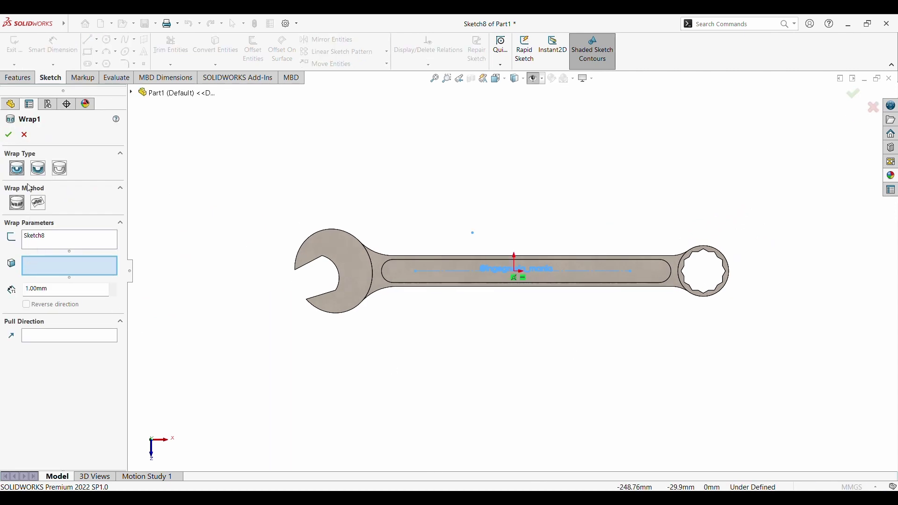
click(39, 170)
drag(56, 294, 25, 291)
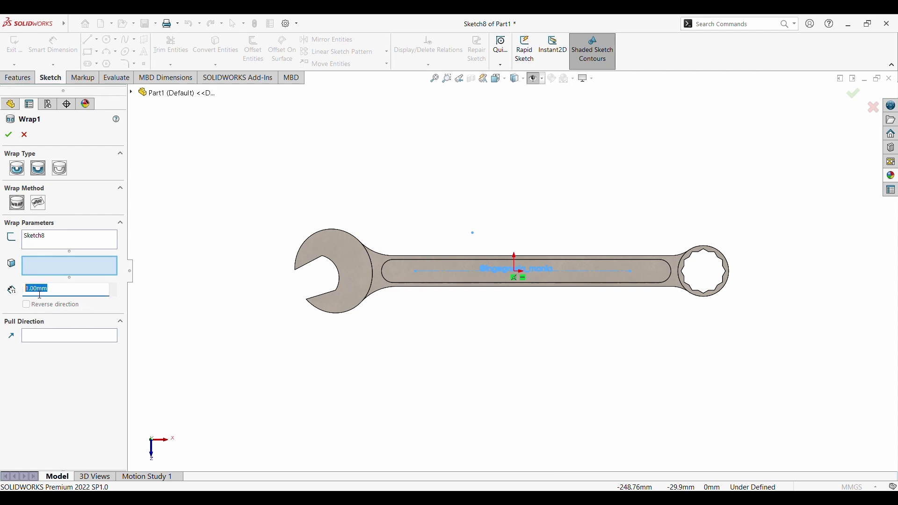
key(Tab)
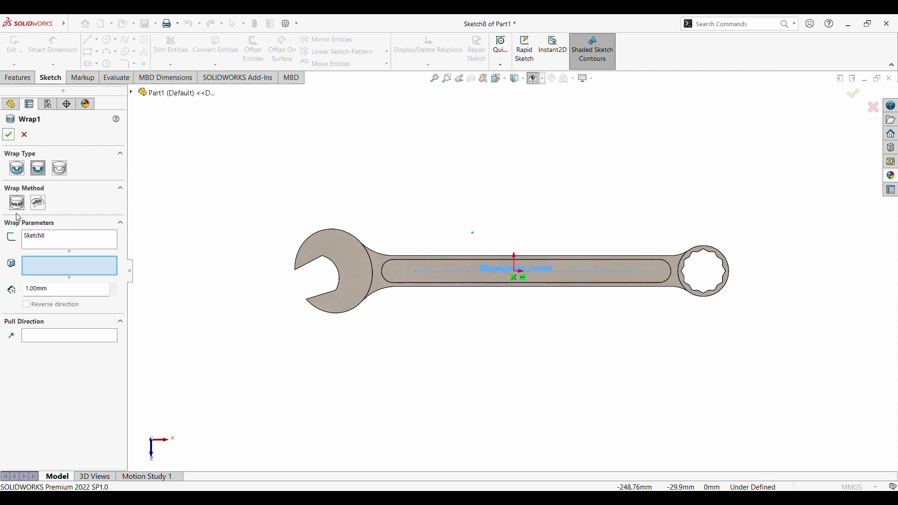
click(502, 270)
- Zoom and orbit to inspect the wrapped lettering at an oblique angle
scroll(492, 274, down, 3)
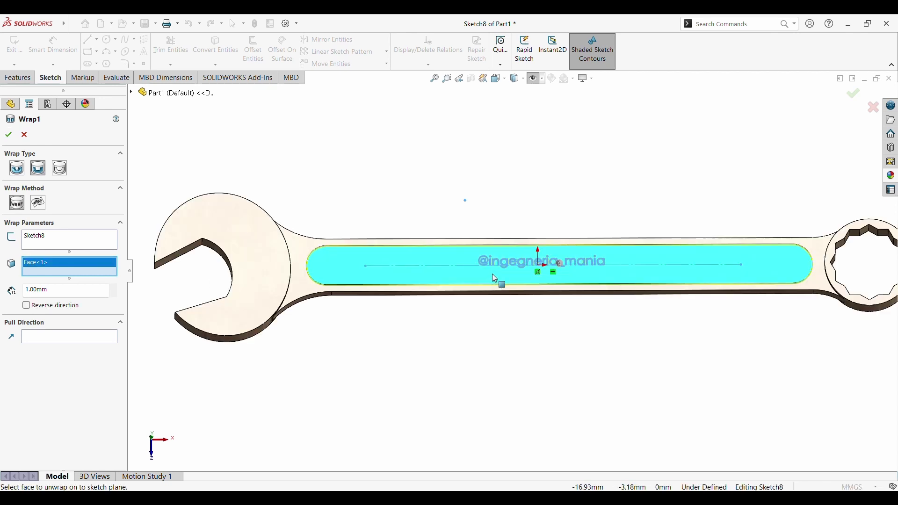
scroll(422, 263, down, 2)
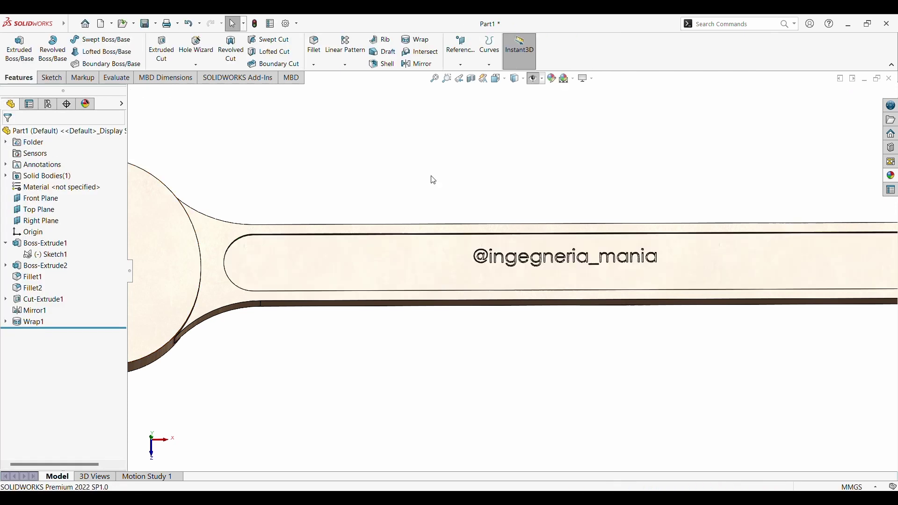
scroll(601, 174, down, 2)
scroll(581, 337, up, 2)
scroll(583, 333, up, 1)
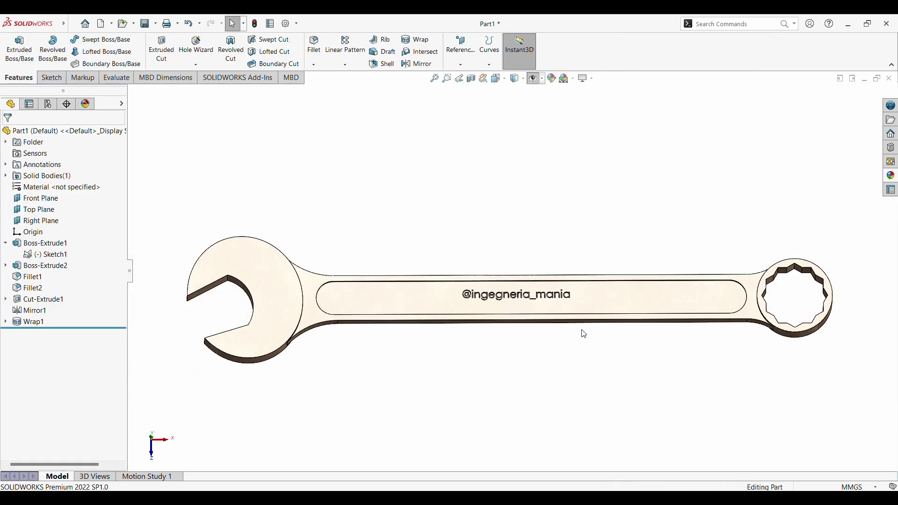
scroll(532, 307, down, 3)
scroll(473, 303, up, 3)
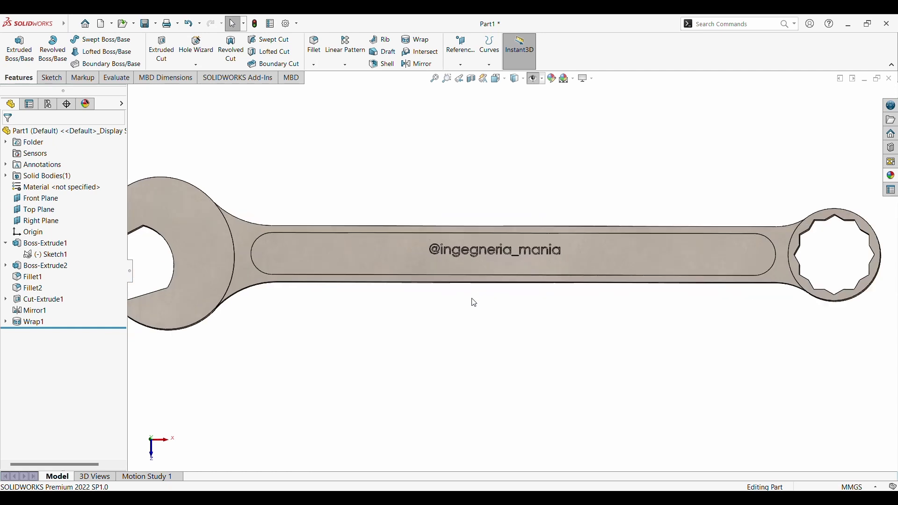
scroll(441, 253, down, 3)
mouse_move(441, 253)
middle_down()
mouse_move(447, 272)
mouse_move(468, 262)
middle_up()
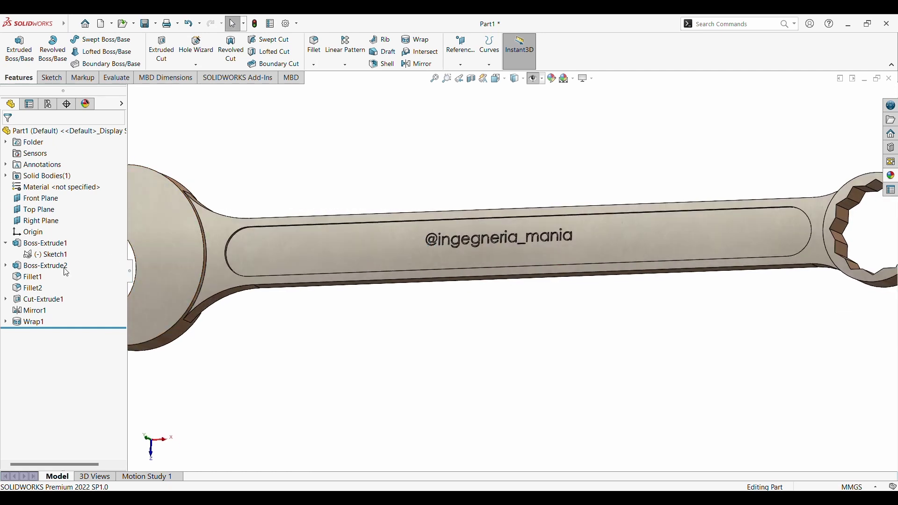
- Edit Wrap1 to increase its thickness to 2.00 mm
click(29, 322)
click(43, 299)
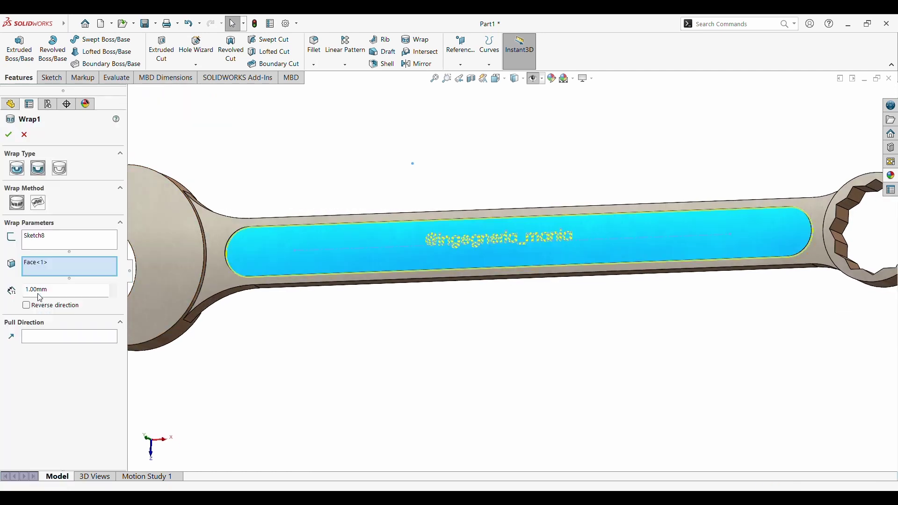
drag(57, 296, 25, 290)
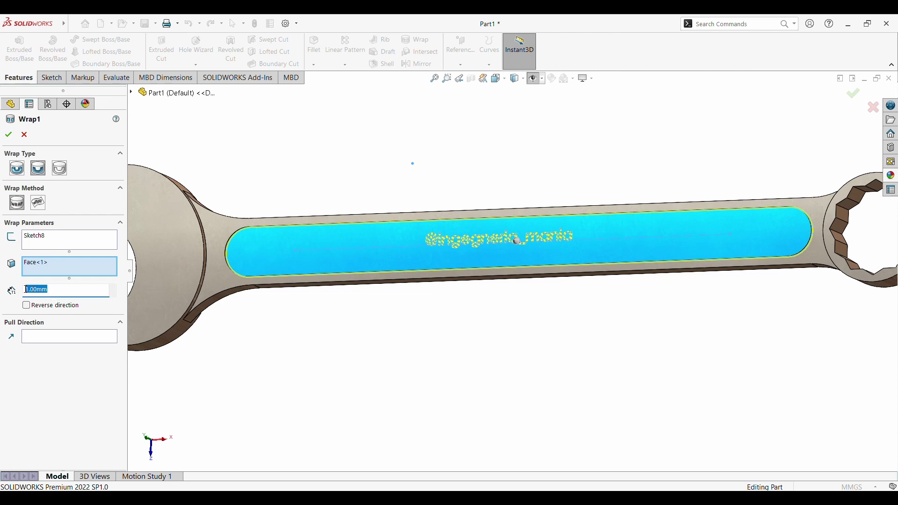
text(2)
key(Return)
click(9, 134)
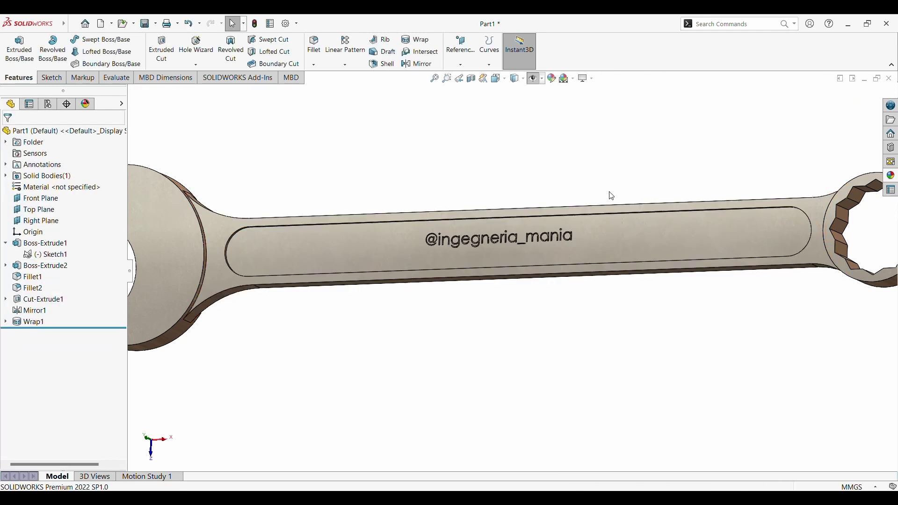
- Recheck Wrap1's Sketch8 selection, then open Sketch8 for editing
scroll(612, 196, down, 3)
scroll(543, 263, up, 5)
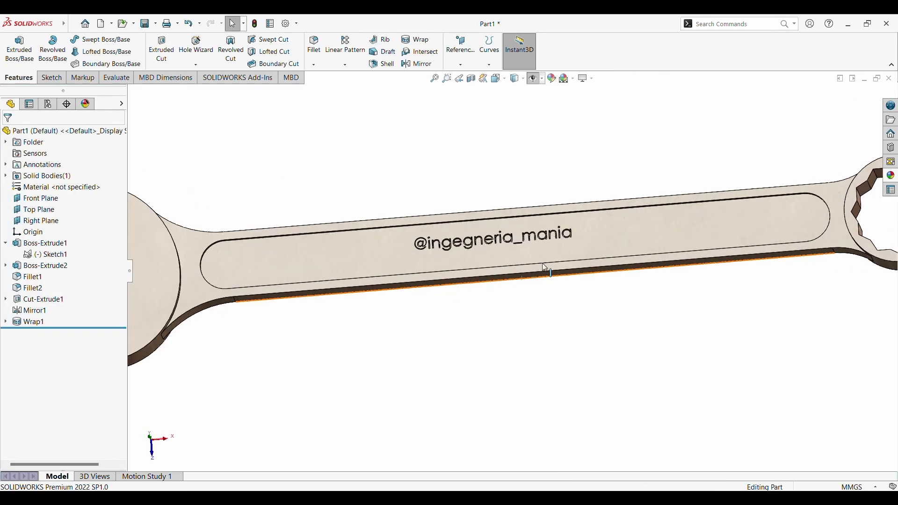
click(21, 321)
click(18, 298)
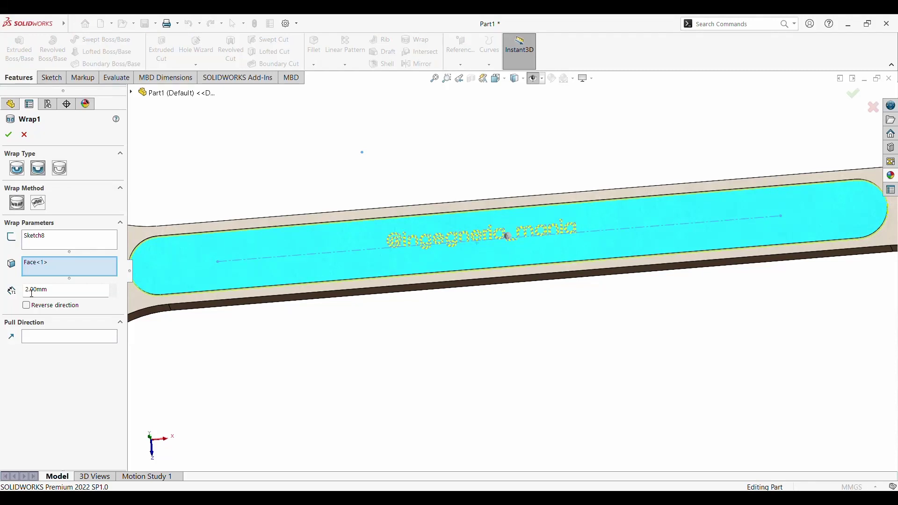
click(46, 235)
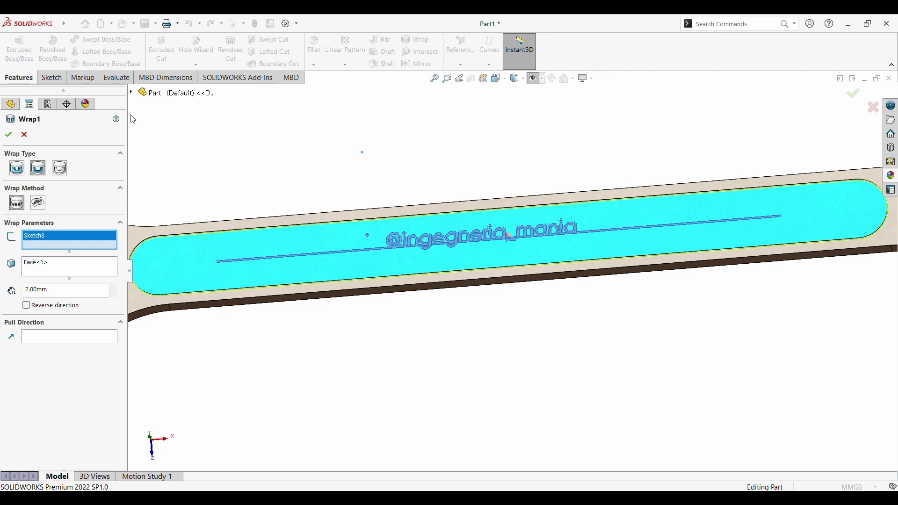
click(26, 137)
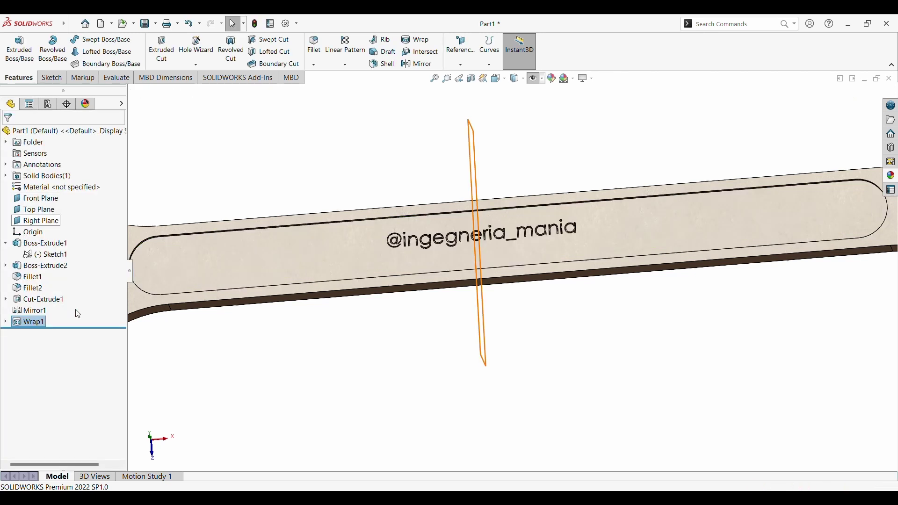
click(6, 322)
click(41, 326)
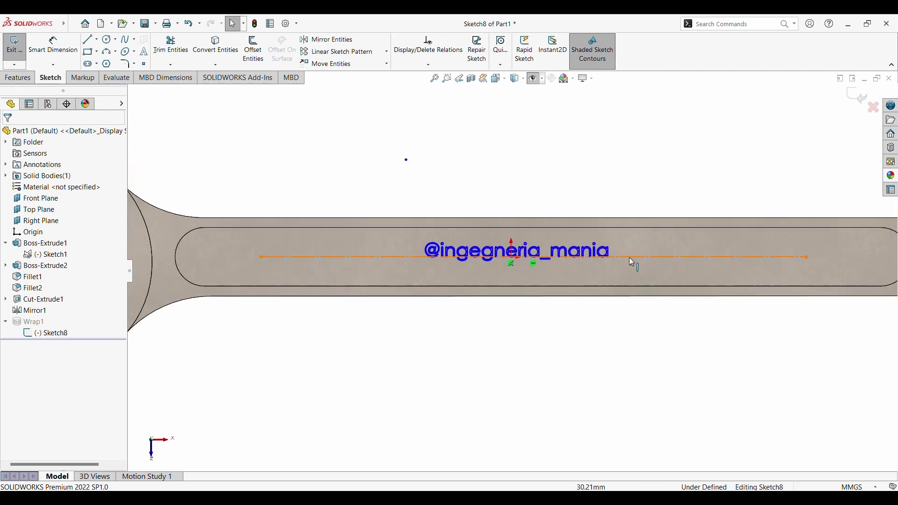
- Inspect the sketch by selecting the centreline, part origin, text and handle face
click(630, 257)
scroll(545, 270, down, 3)
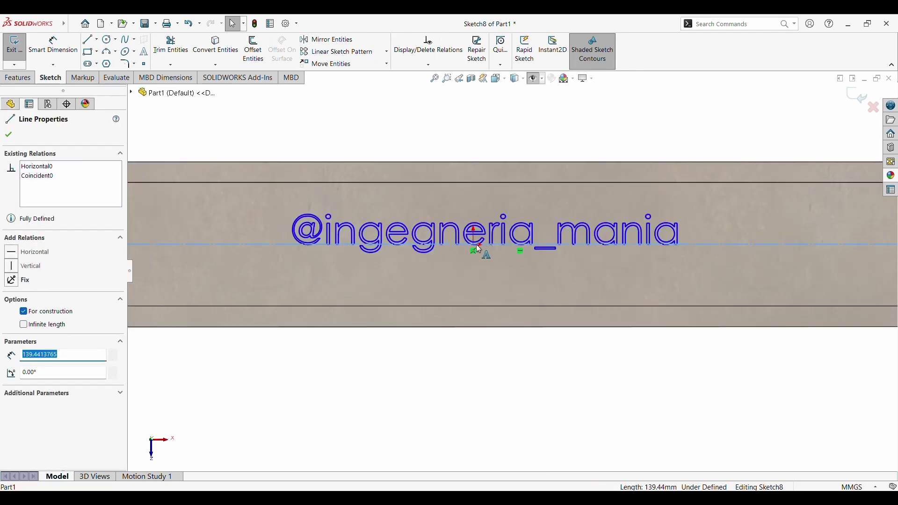
key(Escape)
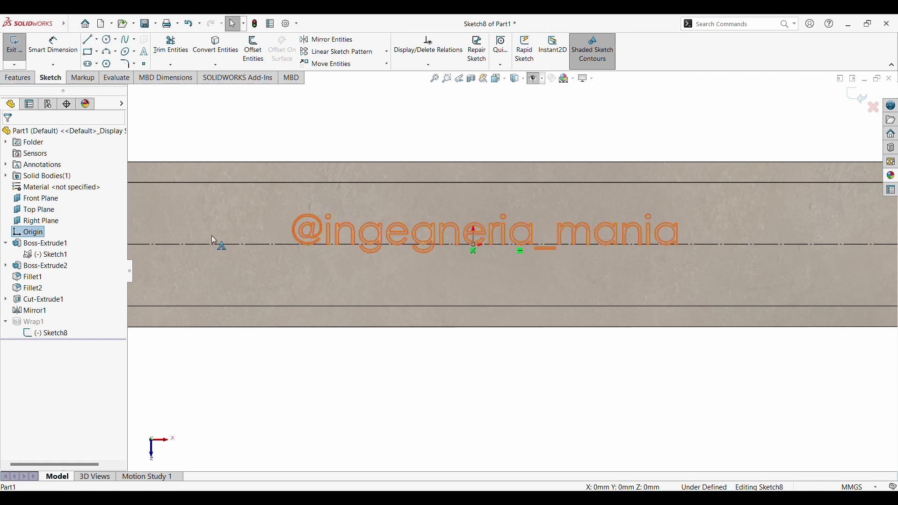
click(476, 250)
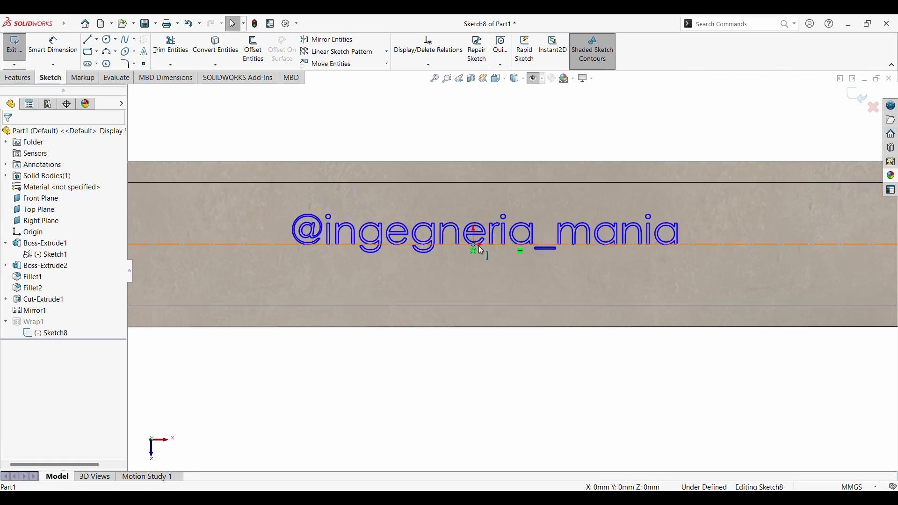
click(476, 245)
click(469, 254)
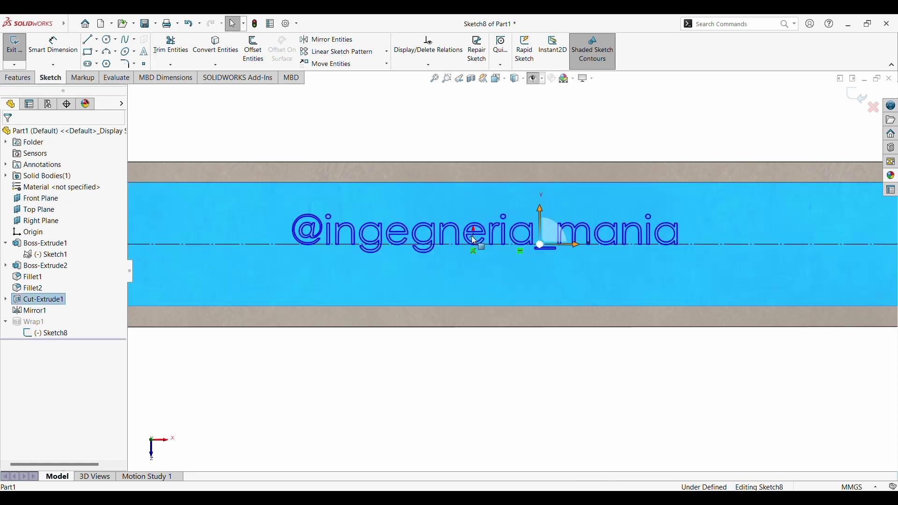
click(473, 242)
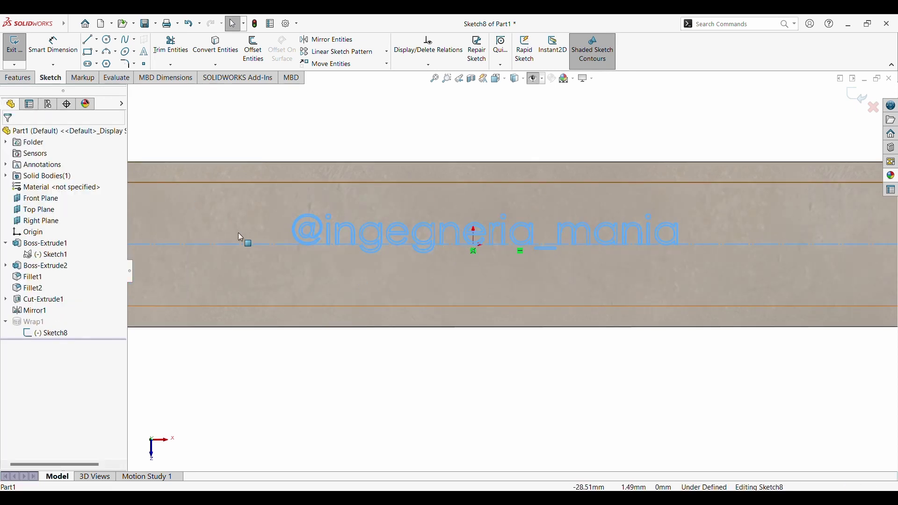
- Drag the construction baseline with the text lower on the handle face
click(225, 244)
click(227, 260)
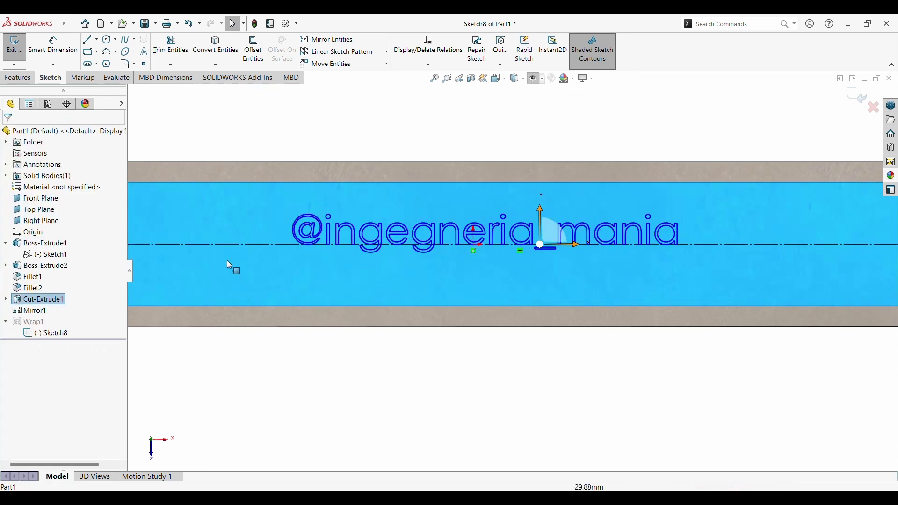
click(205, 247)
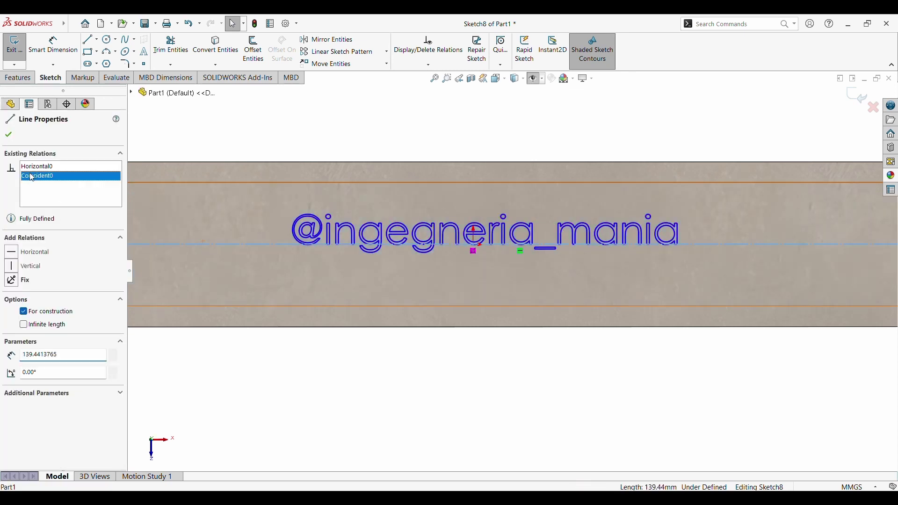
drag(246, 248, 248, 263)
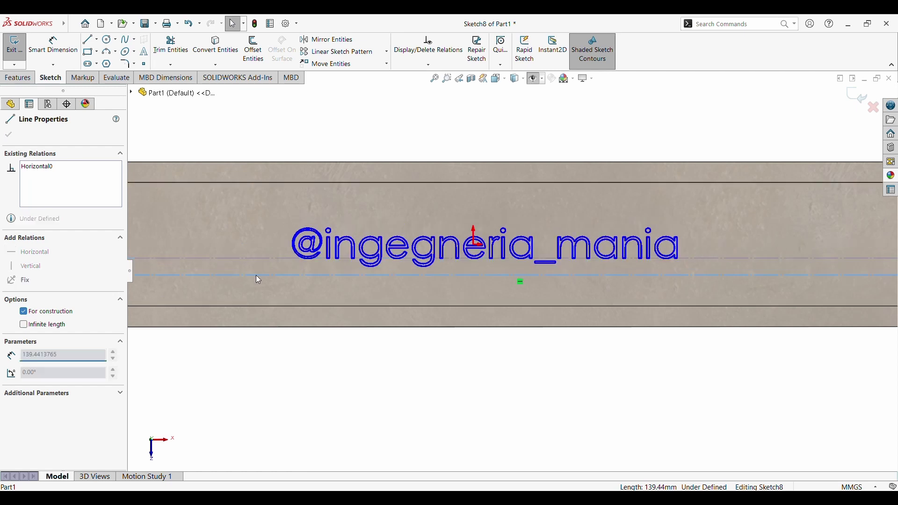
drag(263, 263, 260, 256)
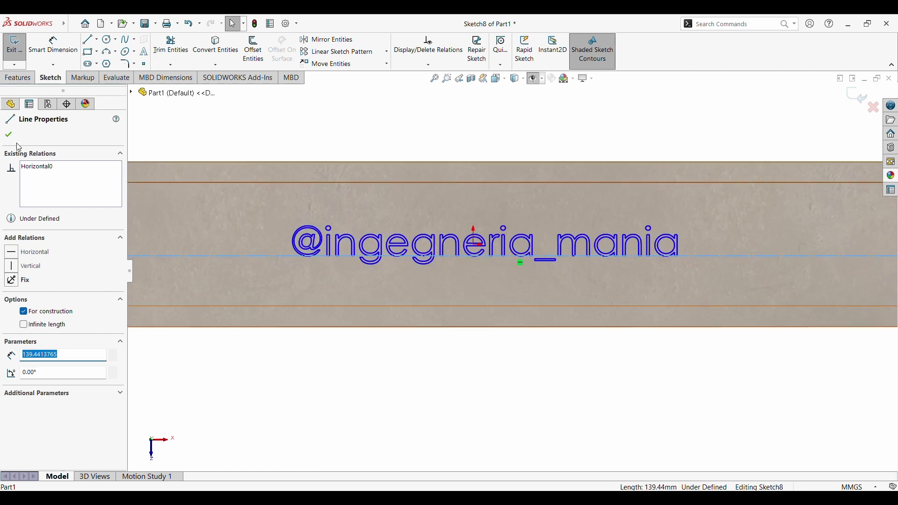
click(242, 134)
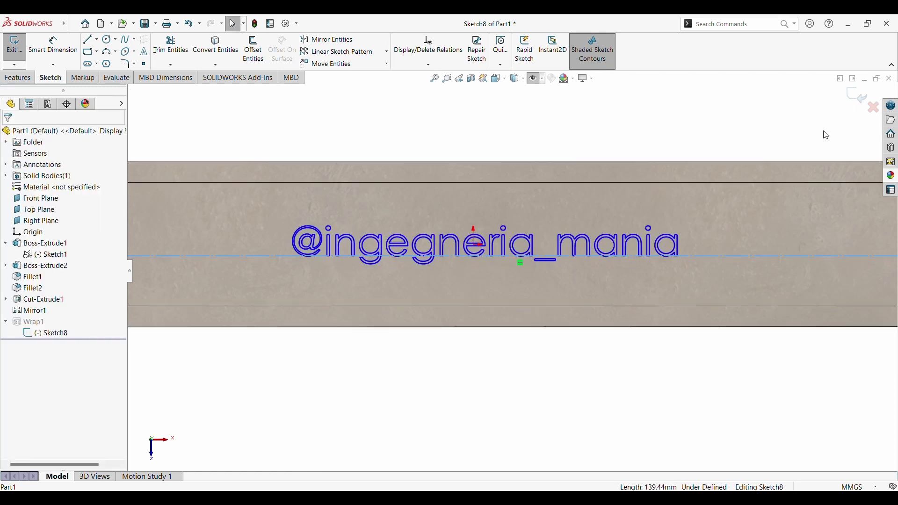
- Make the sketch text bold with its own larger font instead of the document font
double_click(464, 246)
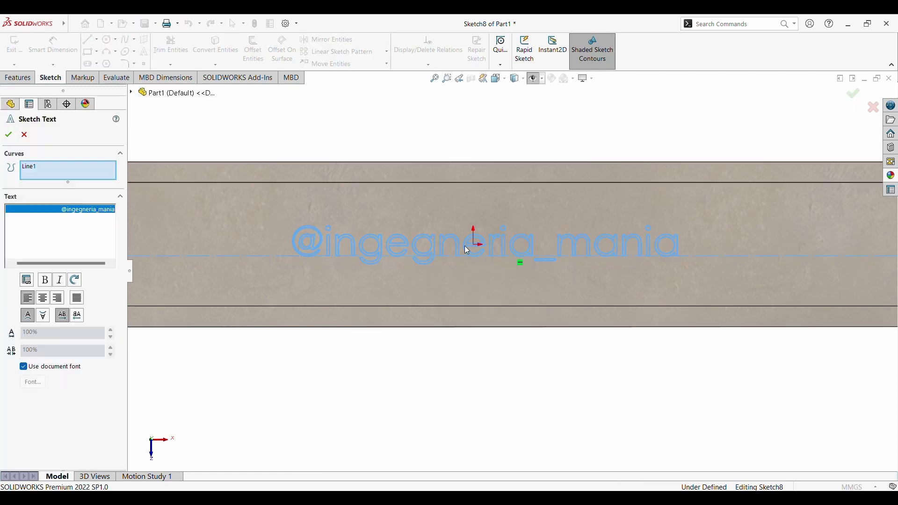
click(45, 281)
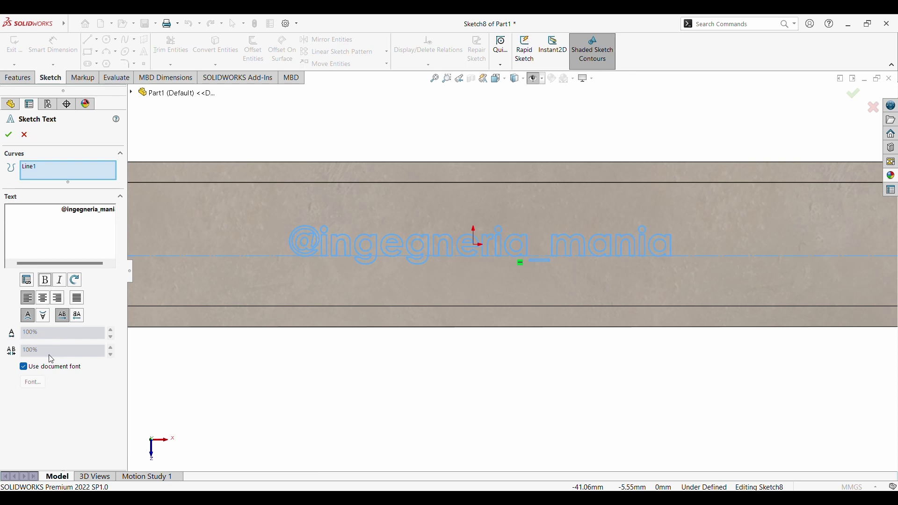
click(23, 367)
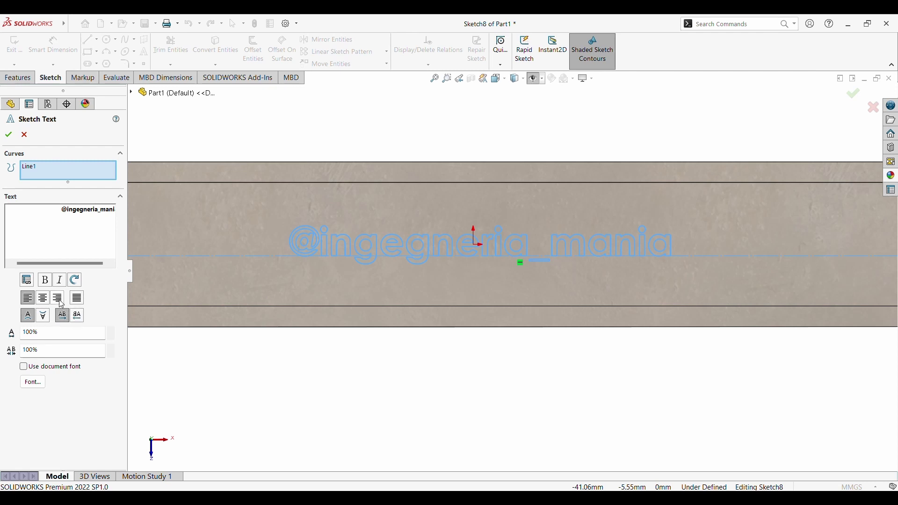
click(39, 391)
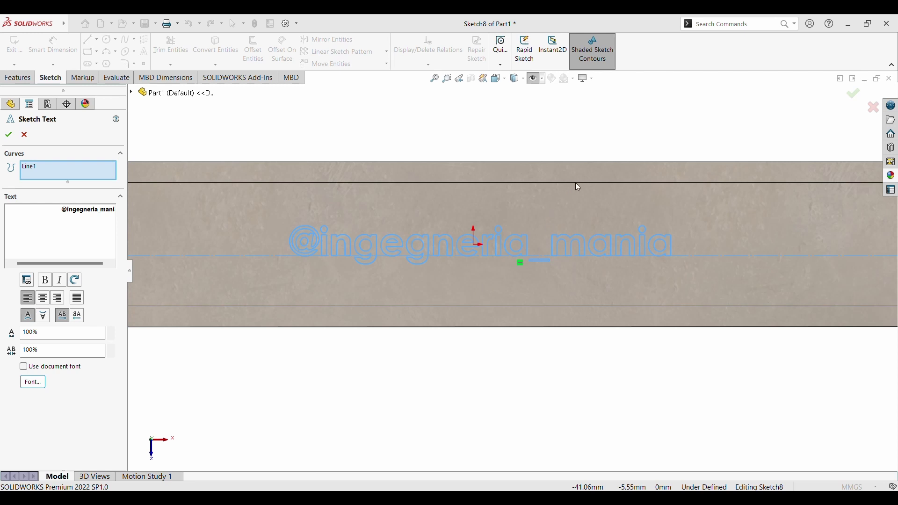
click(41, 380)
key(Return)
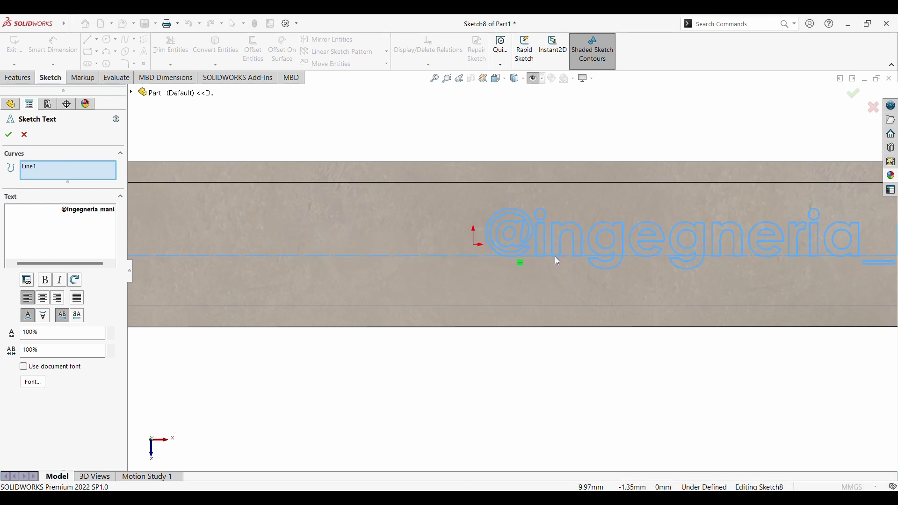
- Trim the text's leading spaces, reattach it to Line1, and nudge the baseline down
drag(565, 240, 501, 241)
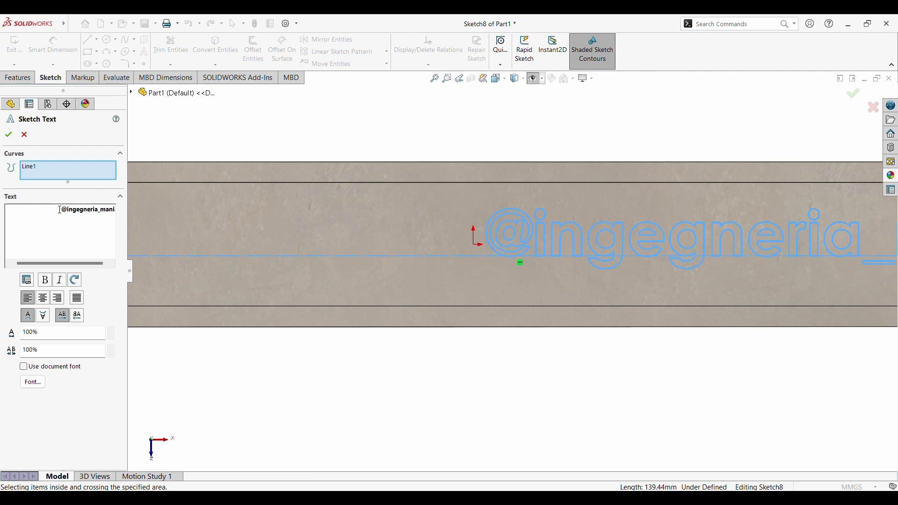
key(BackSpace)
key(BackSpace)
key(BackSpace)
key(BackSpace)
key(BackSpace)
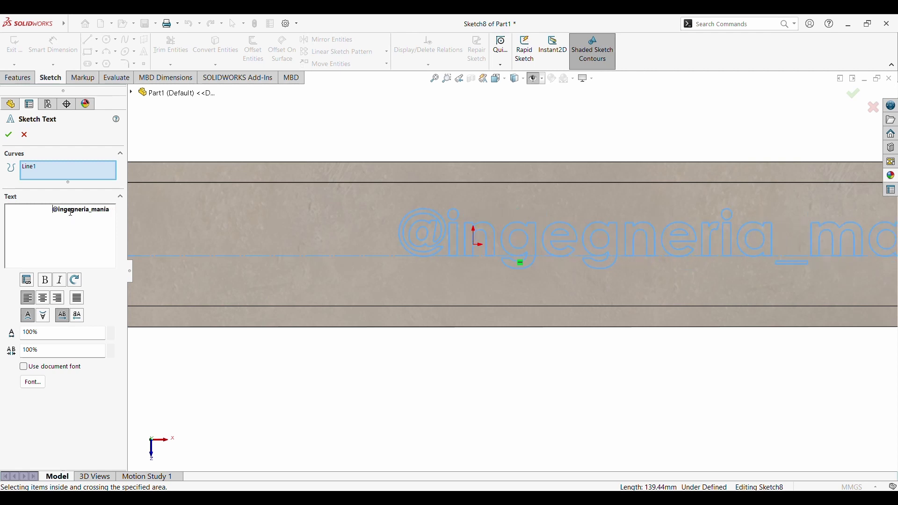
key(BackSpace)
key(BackSpace)
key(BackSpace)
key(BackSpace)
key(BackSpace)
key(BackSpace)
key(BackSpace)
key(BackSpace)
key(BackSpace)
key(BackSpace)
key(f)
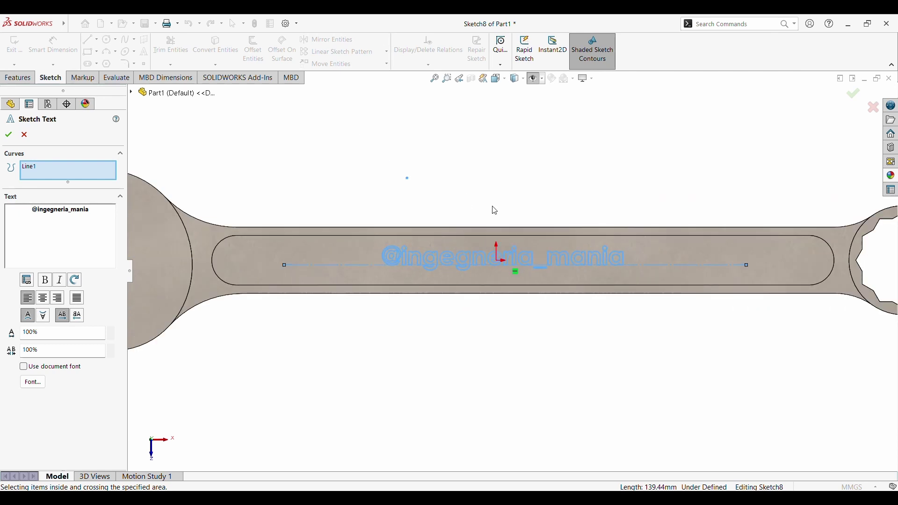
click(355, 265)
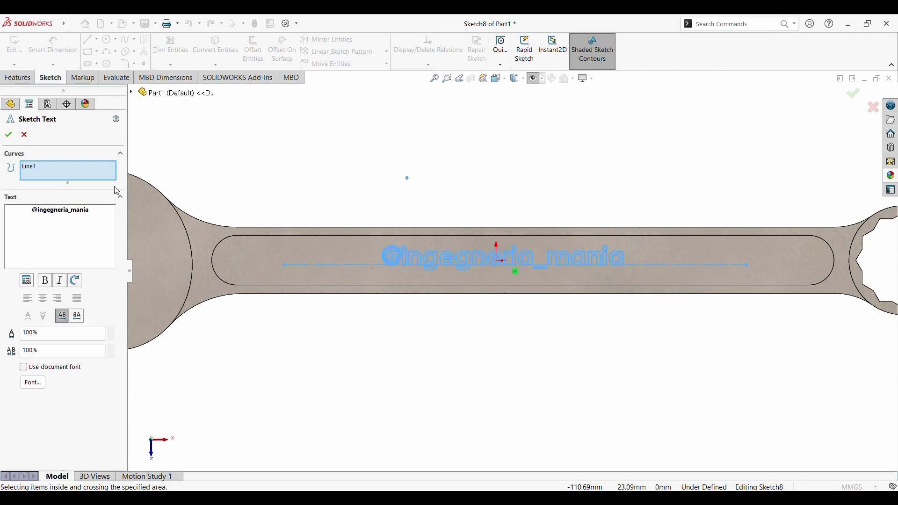
key(Return)
mouse_move(328, 265)
mouse_down()
mouse_move(328, 274)
mouse_move(326, 263)
mouse_up()
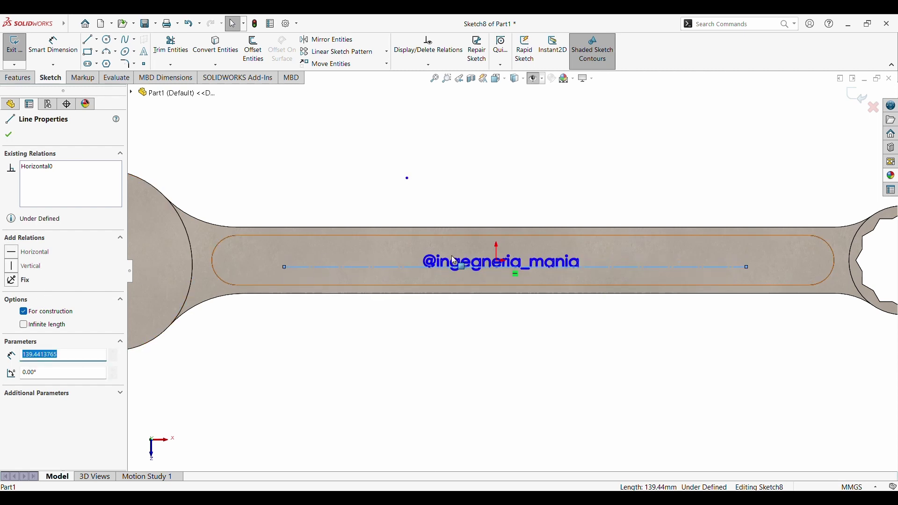
- Reopen the sketch text, turn off Use document font, and accept
double_click(468, 263)
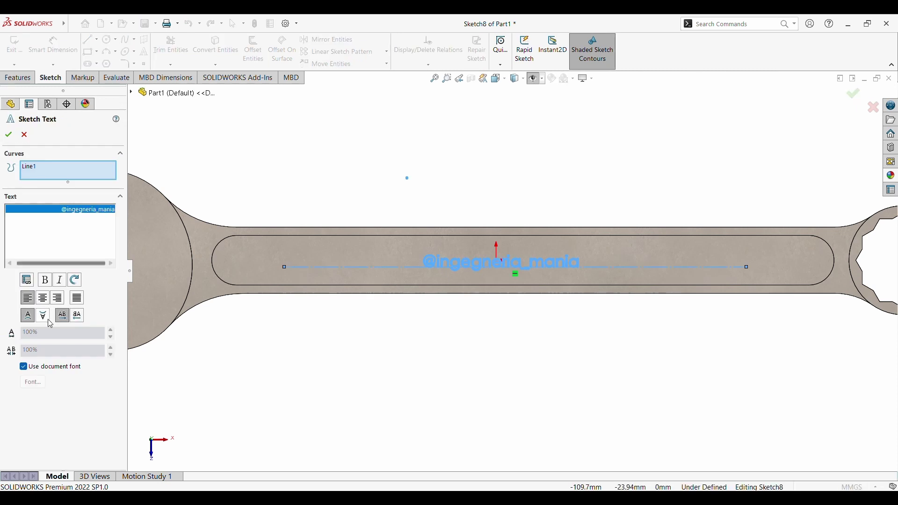
click(27, 367)
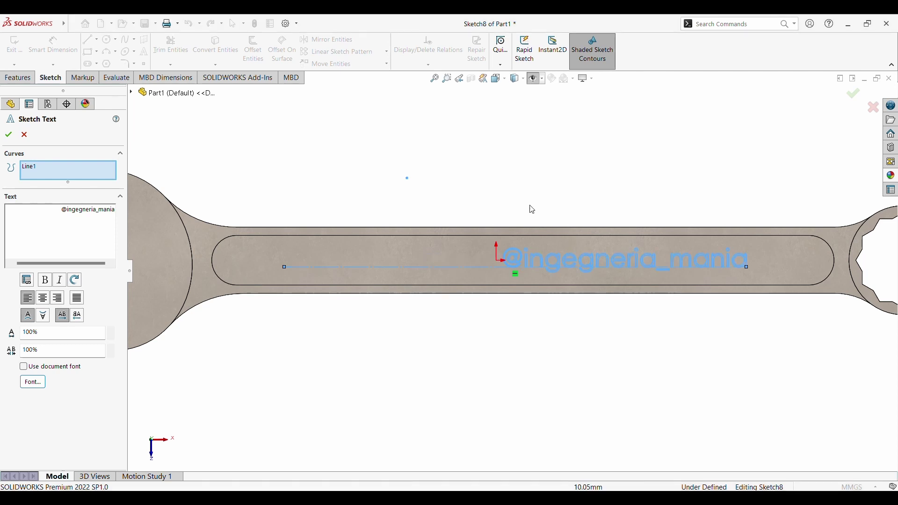
click(9, 136)
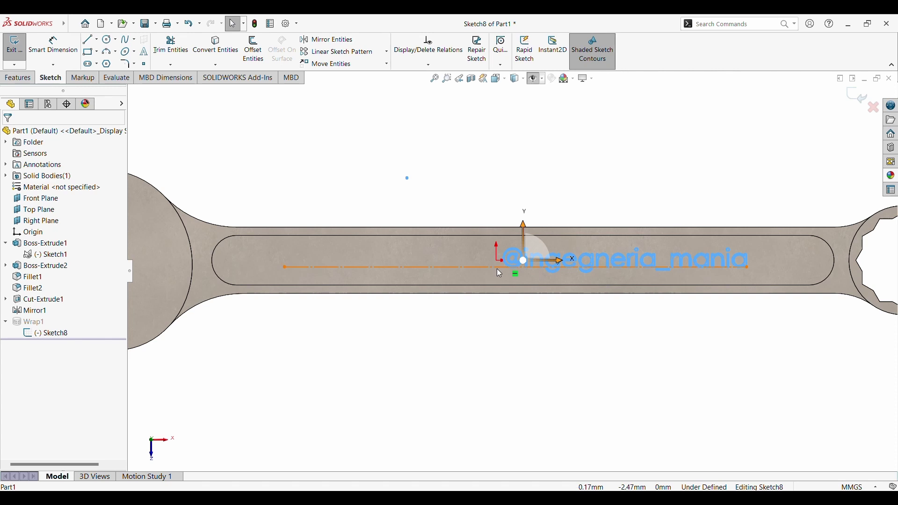
- Delete the remaining leading spaces before the text and confirm to rebuild Wrap1
click(496, 268)
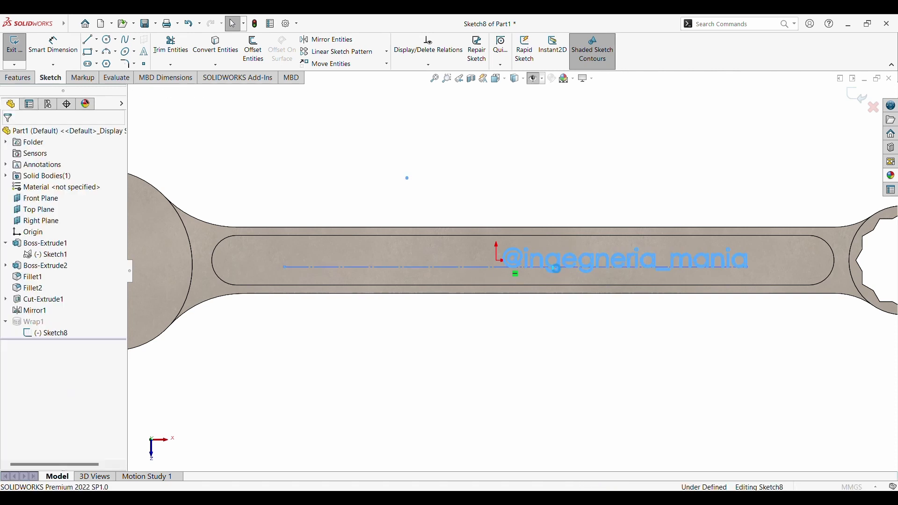
double_click(552, 269)
click(51, 220)
key(BackSpace)
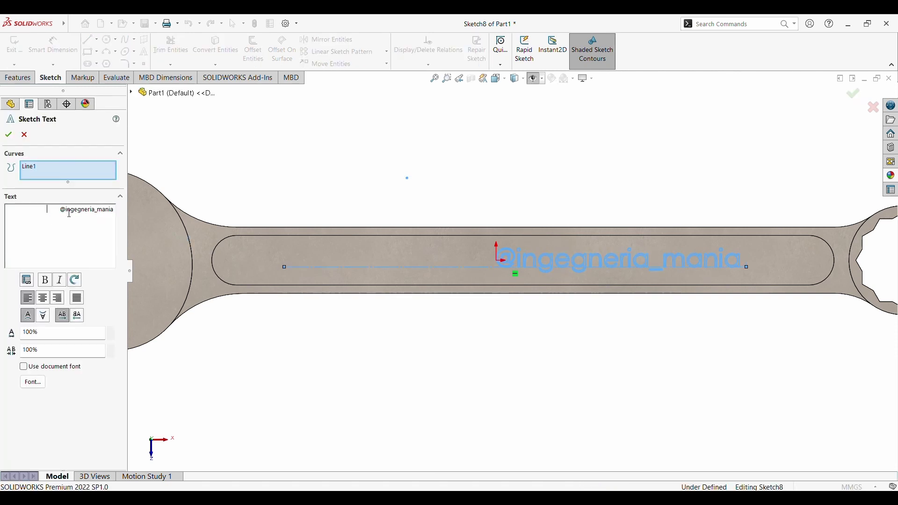
key(BackSpace)
key(BackSpace)
key(BackSpace)
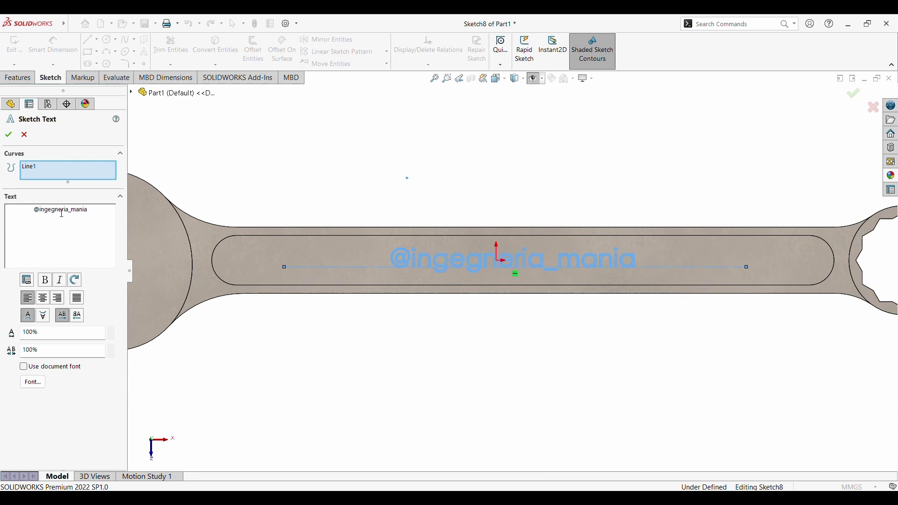
click(853, 94)
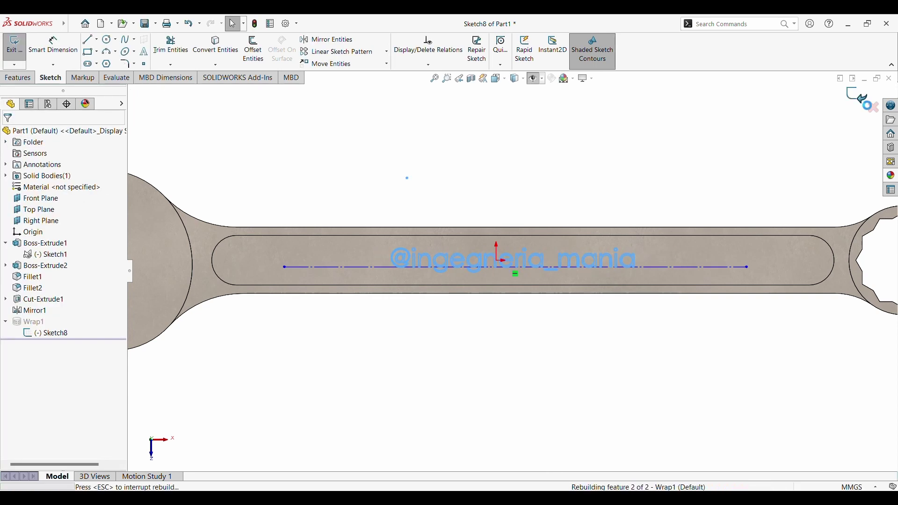
- Mirror the Wrap1 text feature across the Top Plane to create Mirror2
mouse_move(495, 350)
middle_down()
mouse_move(533, 335)
mouse_move(502, 376)
mouse_move(497, 363)
middle_up()
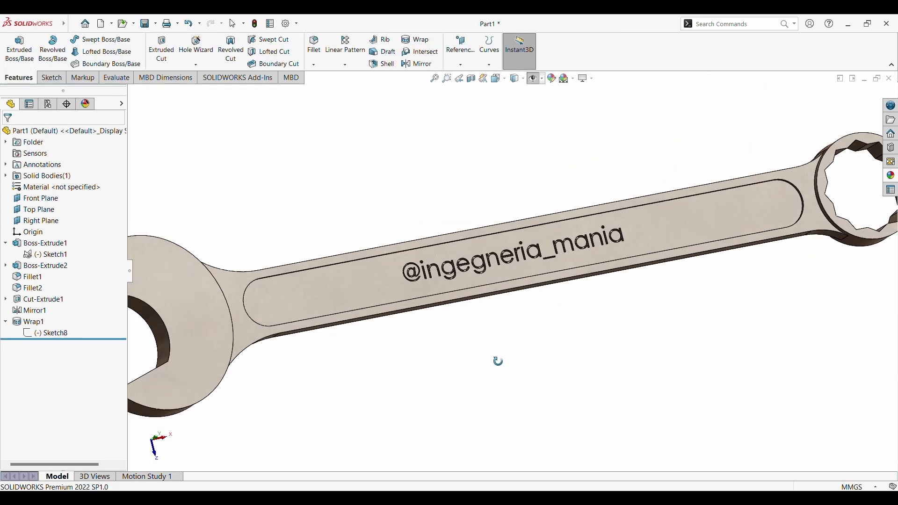
click(35, 322)
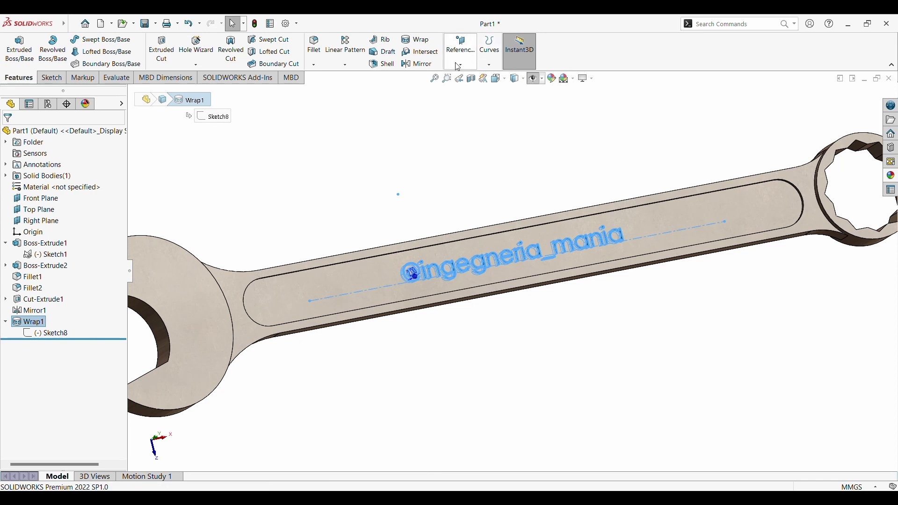
click(417, 64)
middle_drag(402, 196, 410, 230)
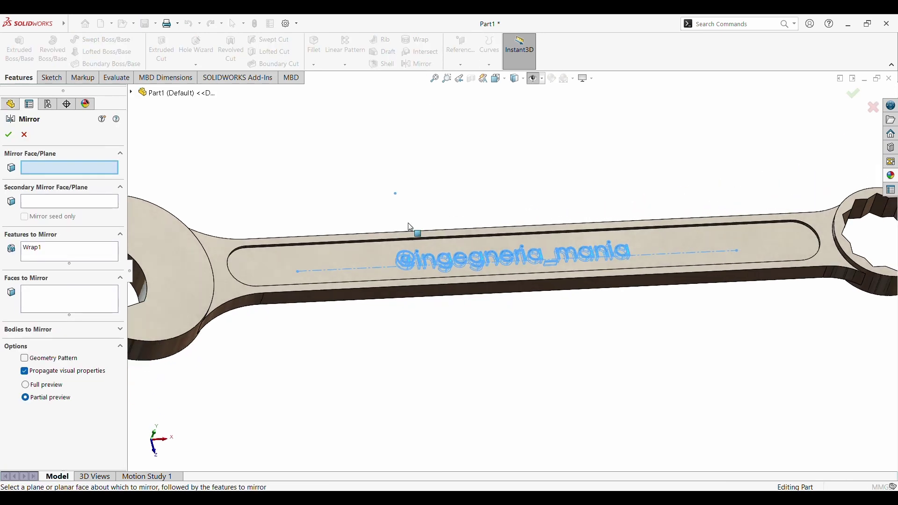
click(535, 81)
click(466, 342)
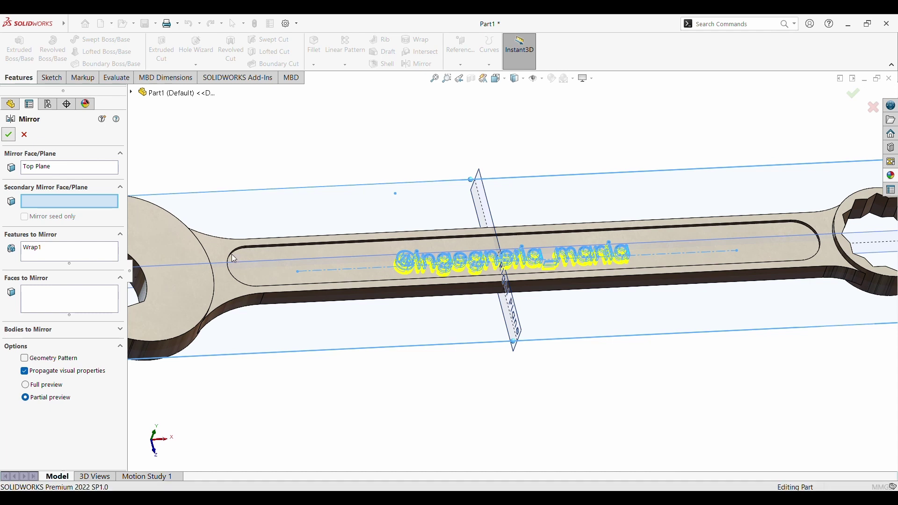
key(Return)
mouse_move(328, 225)
middle_down()
mouse_move(452, 154)
mouse_move(405, 110)
mouse_move(191, 210)
mouse_move(265, 176)
mouse_move(310, 184)
mouse_move(287, 187)
middle_up()
scroll(287, 186, down, 2)
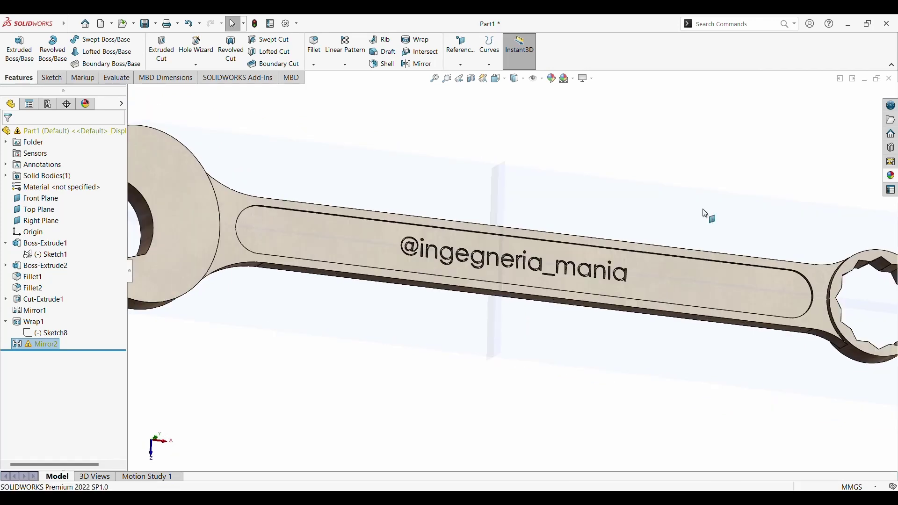
middle_drag(705, 215, 681, 184)
key(ctrl+z)
click(536, 78)
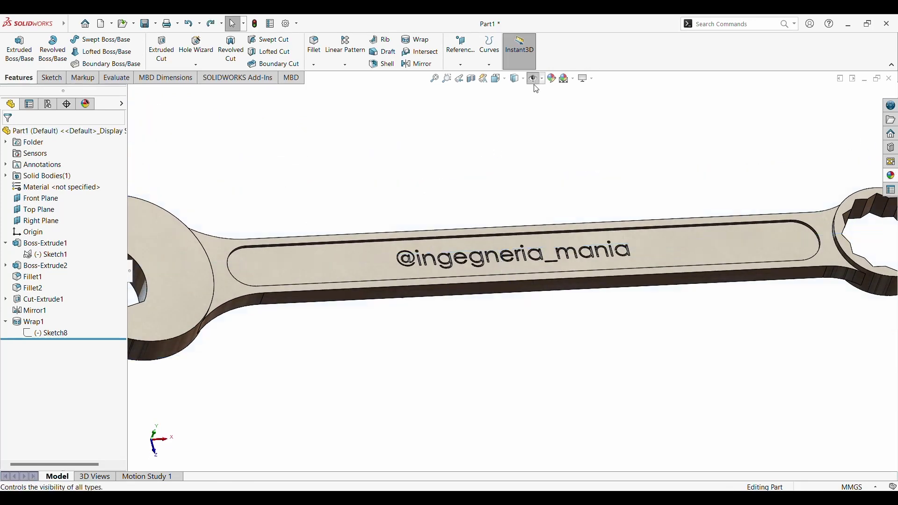
scroll(533, 168, up, 3)
scroll(529, 184, down, 3)
scroll(531, 189, up, 1)
mouse_move(531, 189)
middle_down()
mouse_move(621, 365)
mouse_move(613, 416)
mouse_move(594, 441)
mouse_move(631, 425)
mouse_move(626, 402)
mouse_move(537, 408)
mouse_move(574, 457)
mouse_move(574, 487)
mouse_move(602, 443)
mouse_move(583, 224)
mouse_move(703, 267)
mouse_move(727, 330)
mouse_move(691, 421)
mouse_move(641, 379)
mouse_move(676, 181)
mouse_move(781, 140)
mouse_move(784, 225)
mouse_move(805, 280)
mouse_move(812, 373)
mouse_move(829, 407)
mouse_move(822, 437)
mouse_move(850, 433)
mouse_move(851, 423)
mouse_move(818, 441)
mouse_move(805, 347)
mouse_move(850, 326)
mouse_move(802, 464)
mouse_move(837, 425)
mouse_move(832, 315)
mouse_move(853, 47)
mouse_move(683, 381)
mouse_move(723, 316)
mouse_move(704, 373)
mouse_move(682, 379)
middle_up()
scroll(683, 381, down, 1)
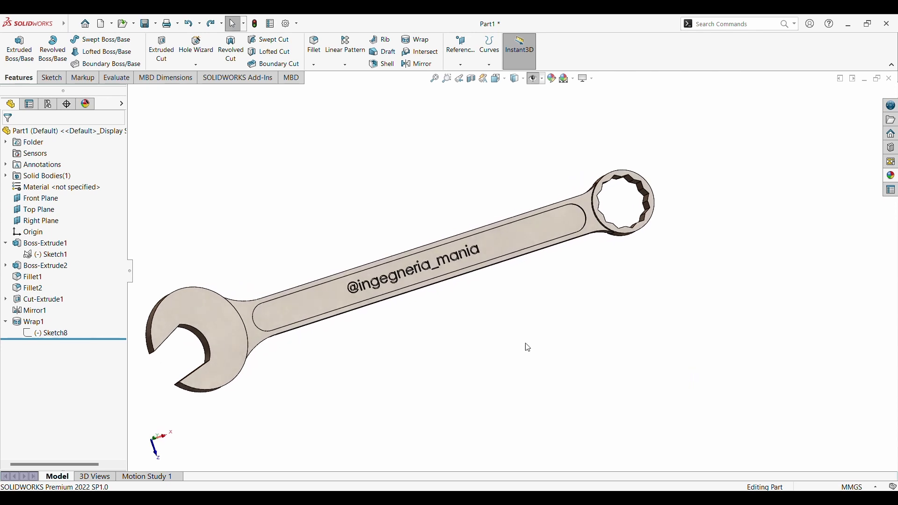